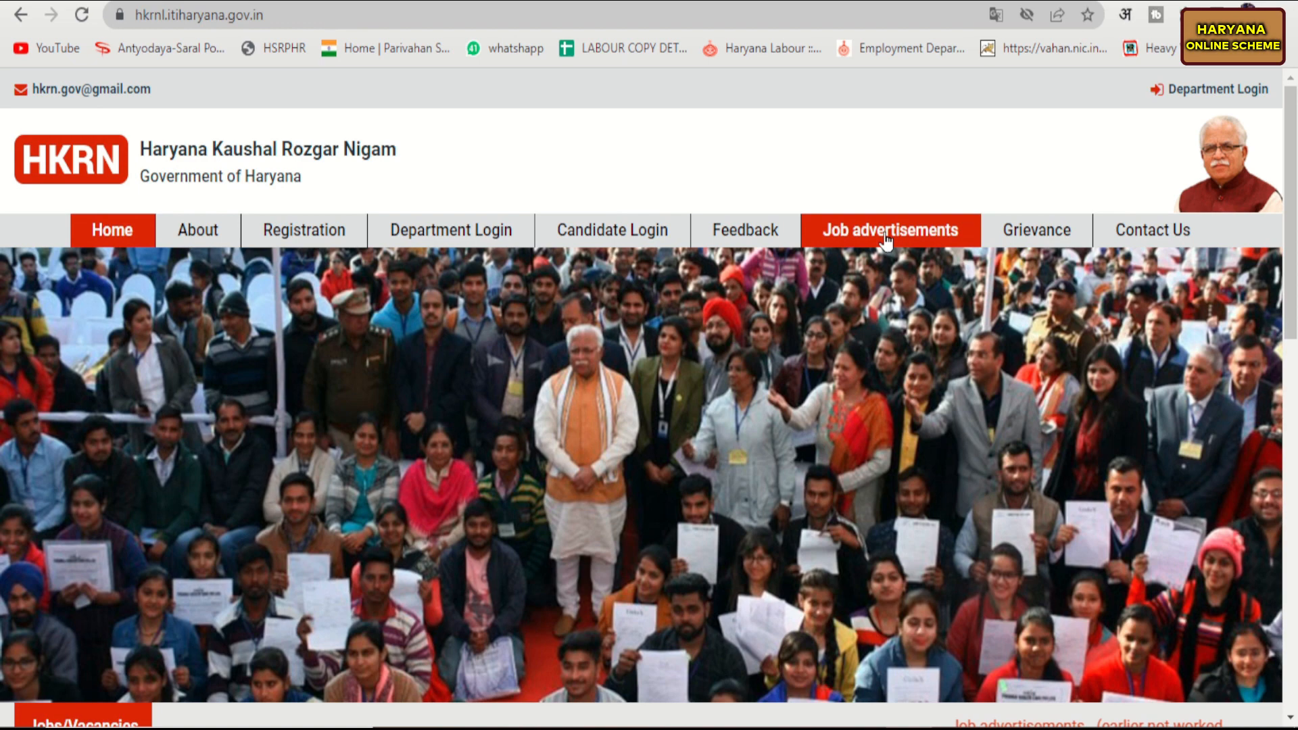
# Load the HKRN portal at hkrnl.itiharyana.gov.in from the address bar.
pyautogui.write('hkr')
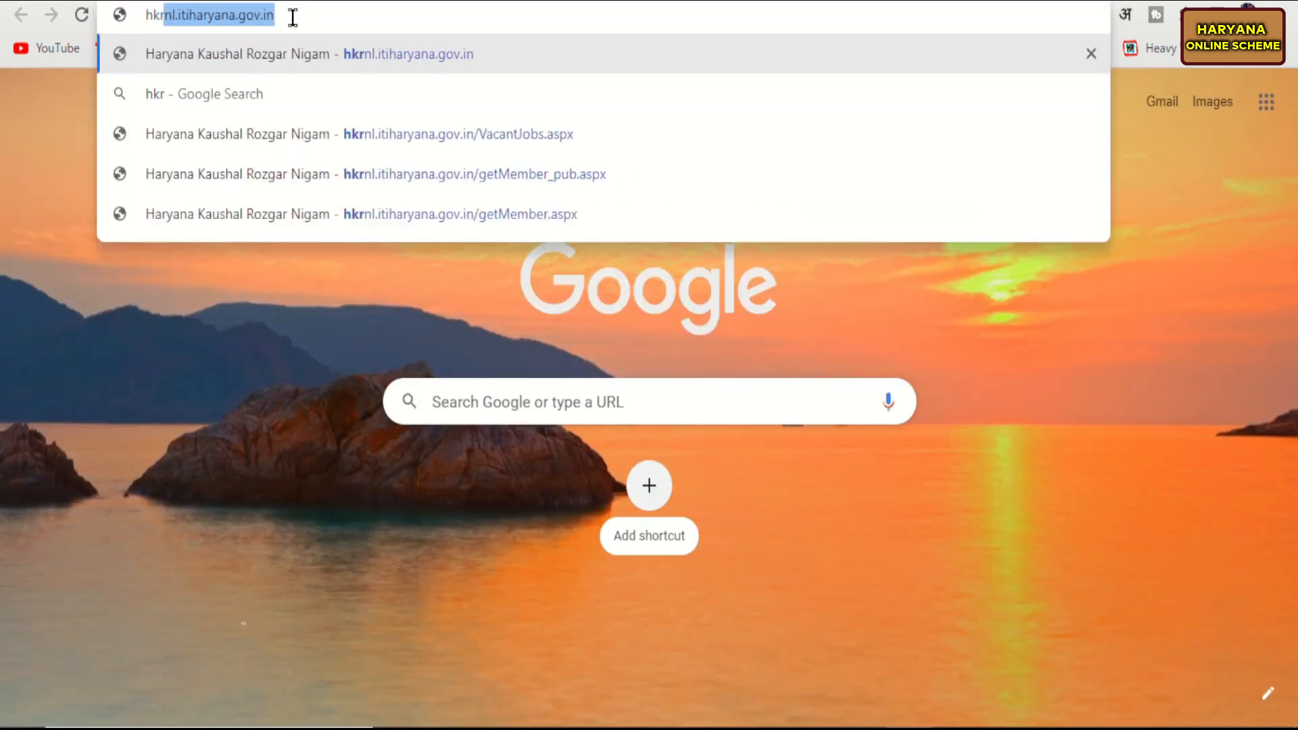
pyautogui.press('Return')
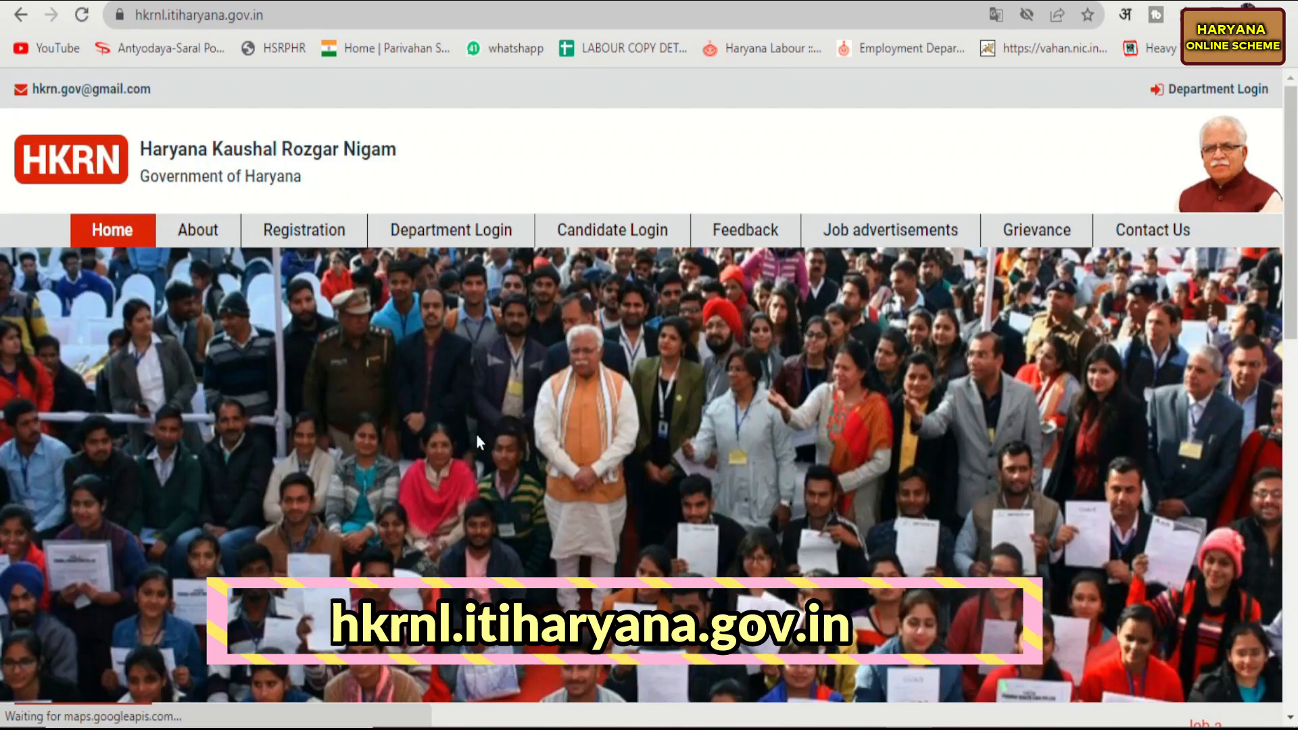
# Open Vacant Jobs and highlight the heading and the Multi-Tasking Transport Personnel role.
pyautogui.click(888, 237)
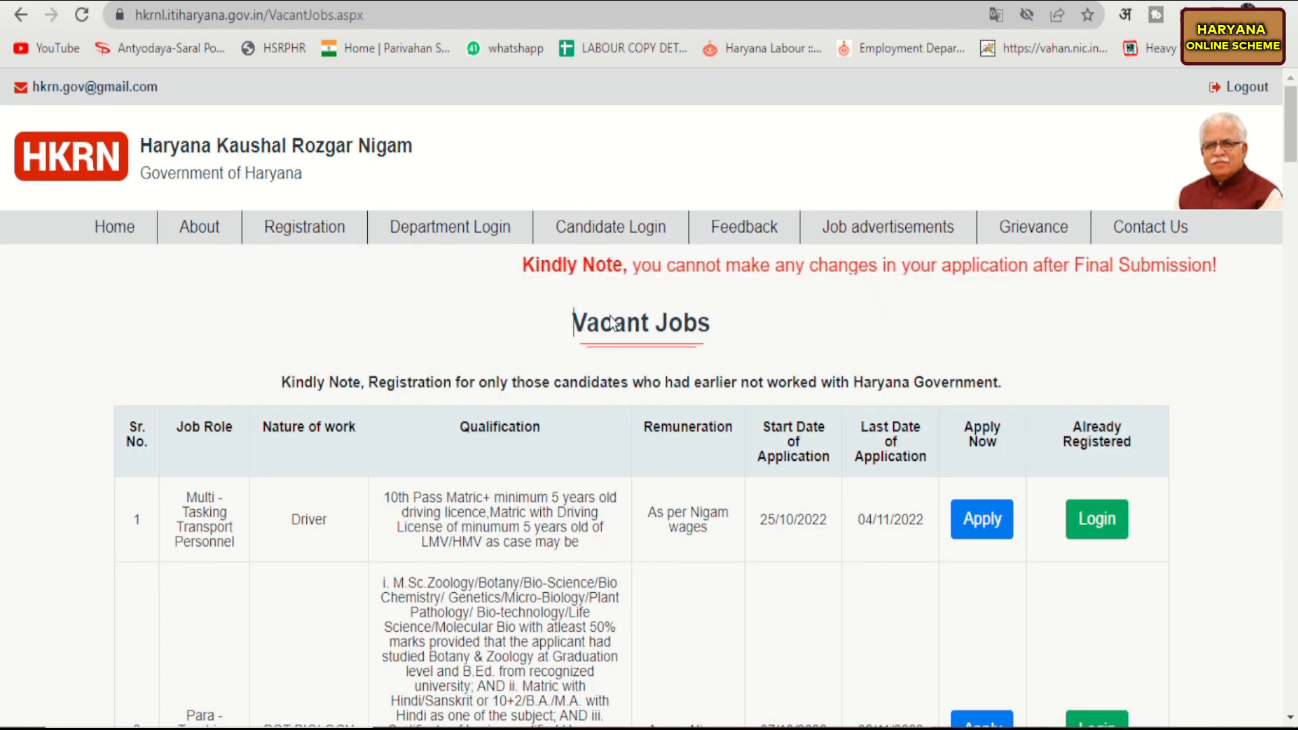
pyautogui.moveTo(572, 323); pyautogui.dragTo(690, 326)
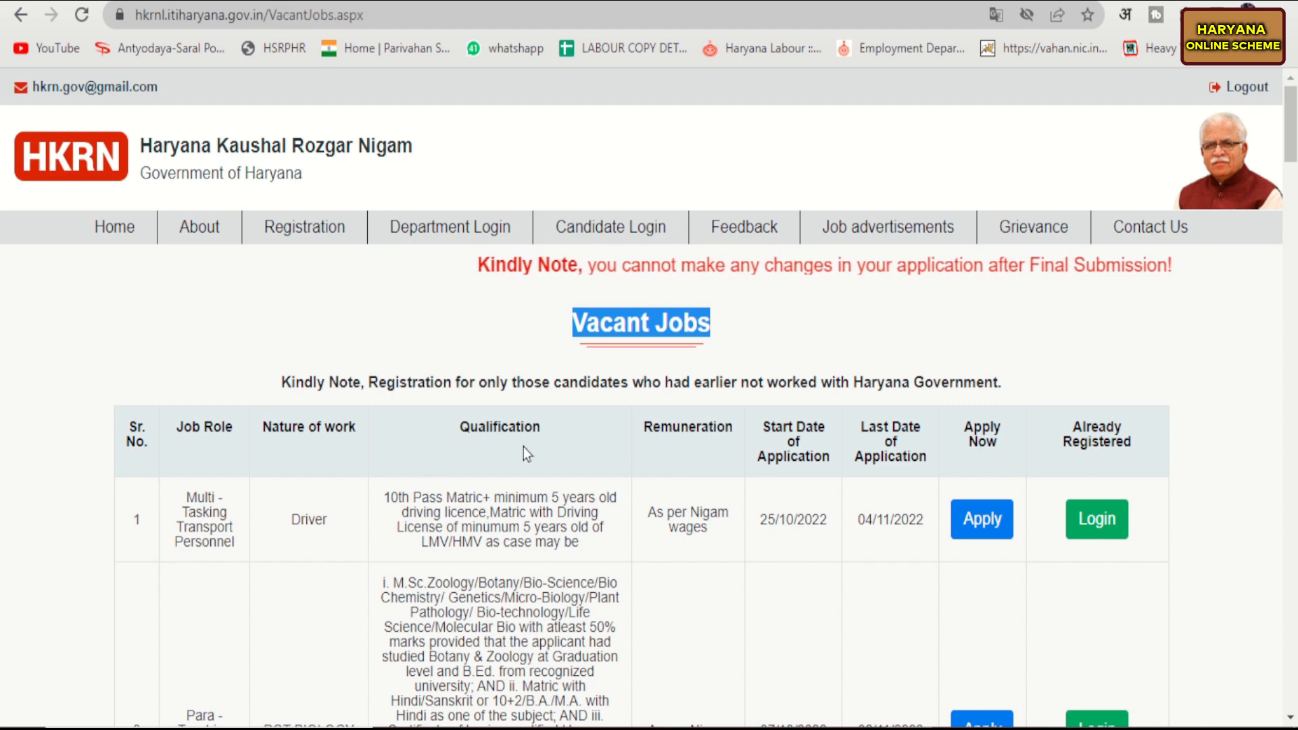
pyautogui.scroll(-3, 189, 296)
pyautogui.click(131, 312)
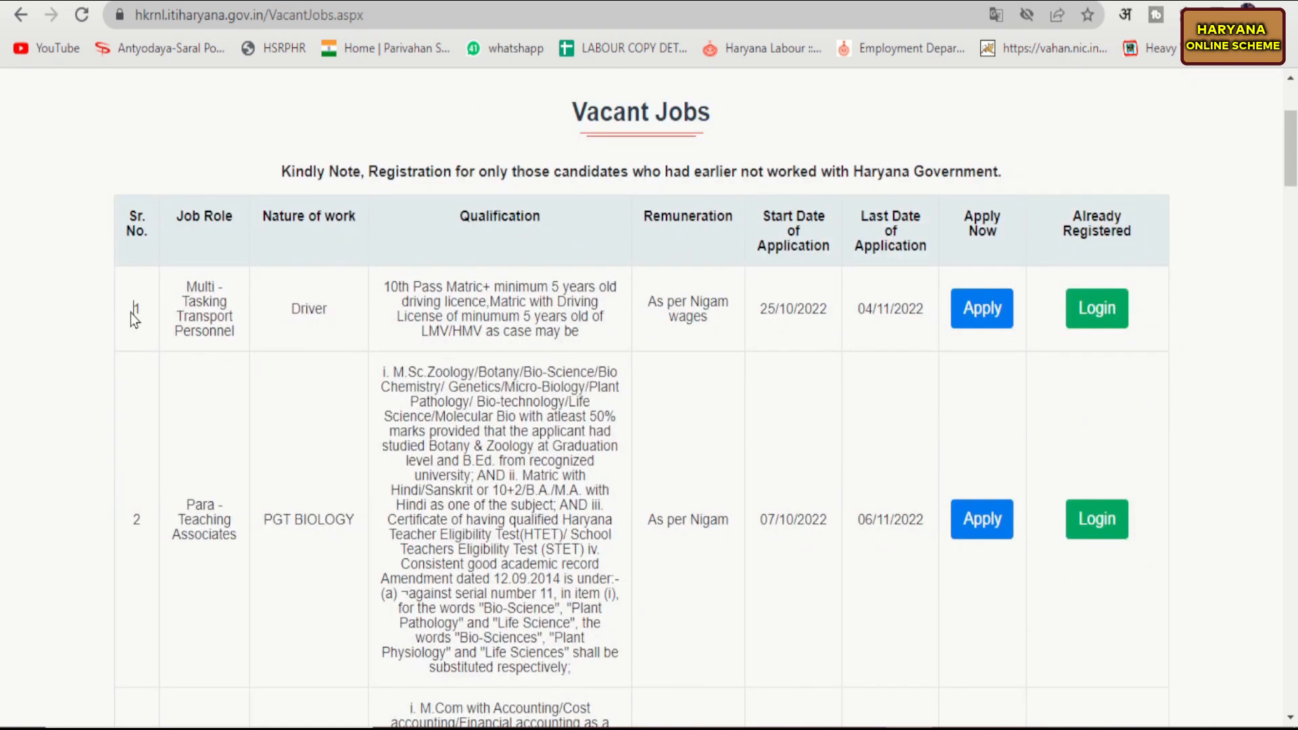
pyautogui.moveTo(186, 283); pyautogui.dragTo(192, 338)
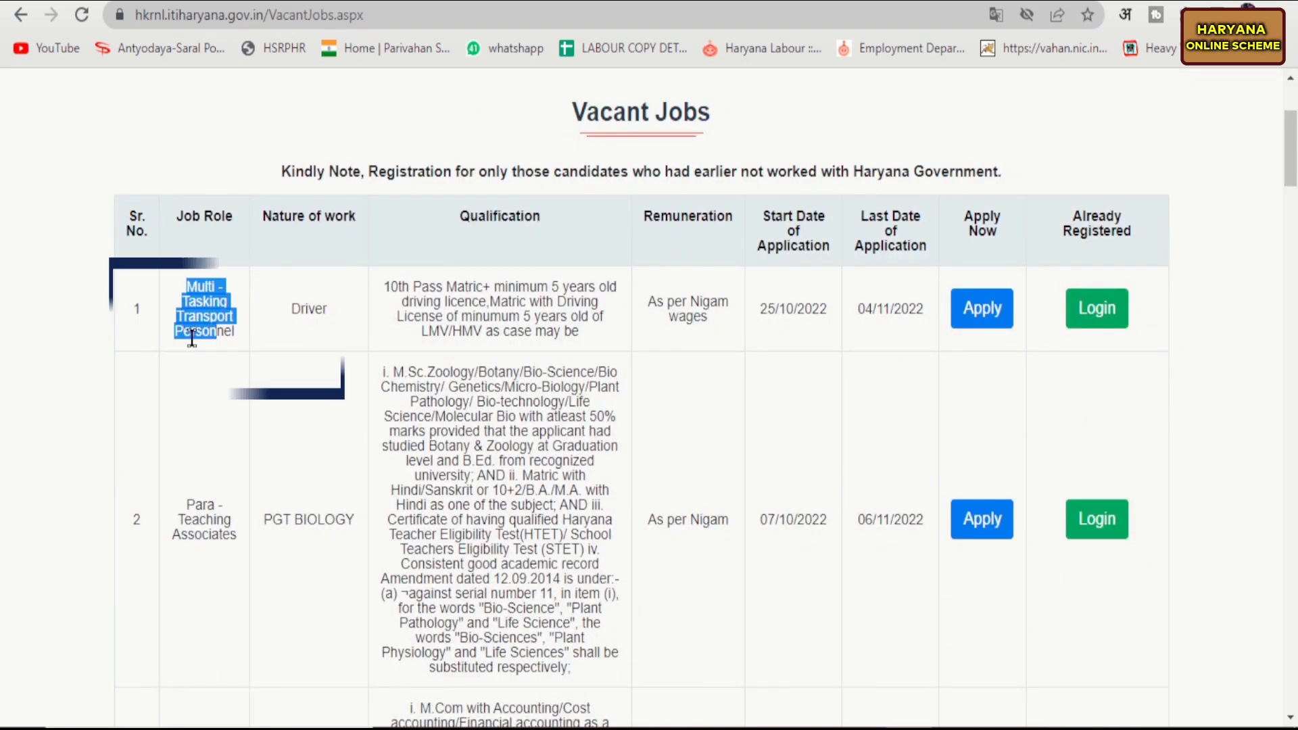
pyautogui.click(298, 309)
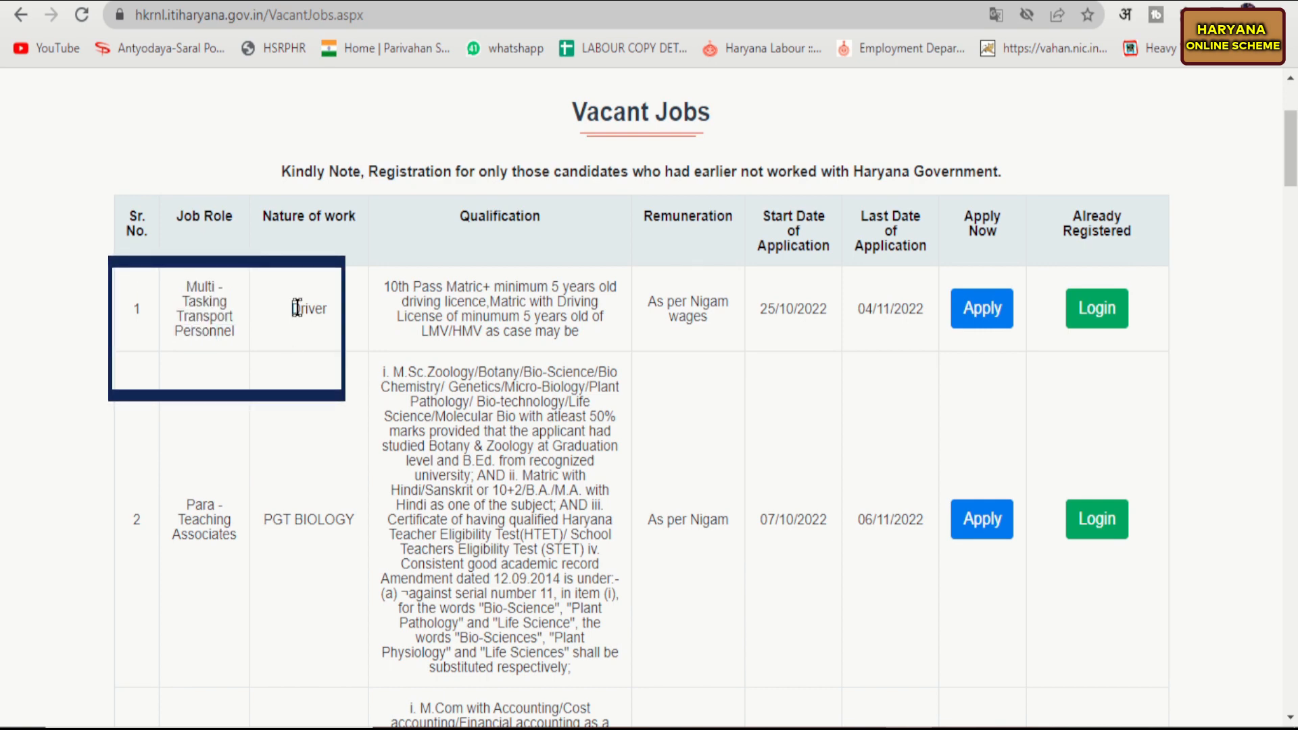
# Highlight the Driver qualification: 10th pass, Matric with LMV/HMV licence at least 5 years old.
pyautogui.moveTo(470, 217); pyautogui.dragTo(531, 218)
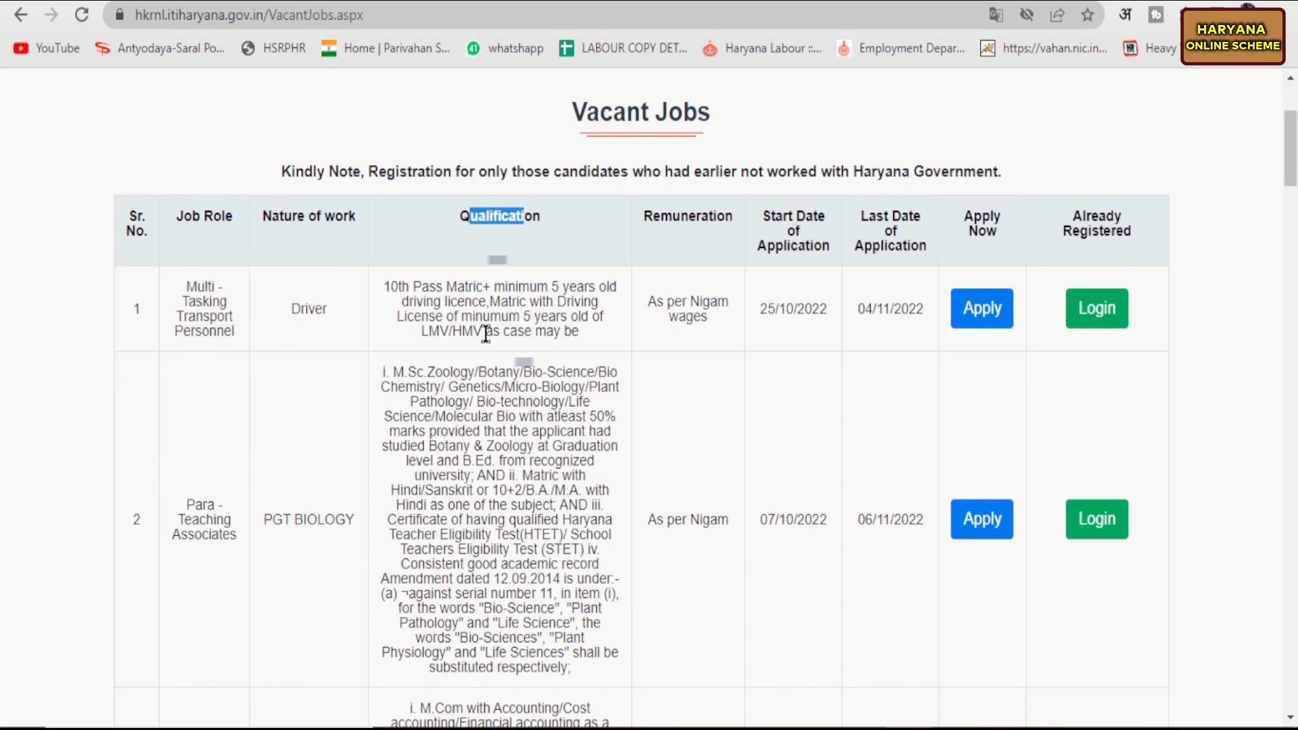
pyautogui.click(386, 288)
pyautogui.moveTo(395, 283); pyautogui.dragTo(455, 280)
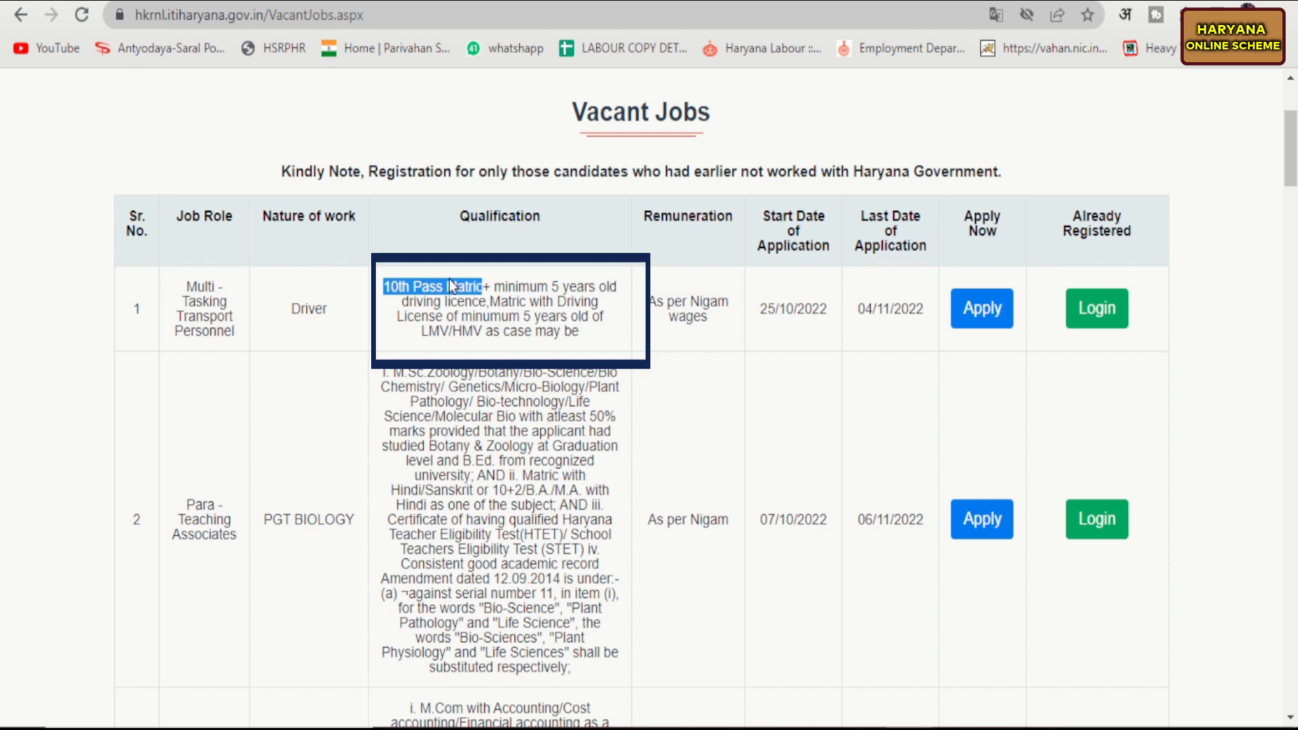
pyautogui.moveTo(507, 286); pyautogui.dragTo(620, 293)
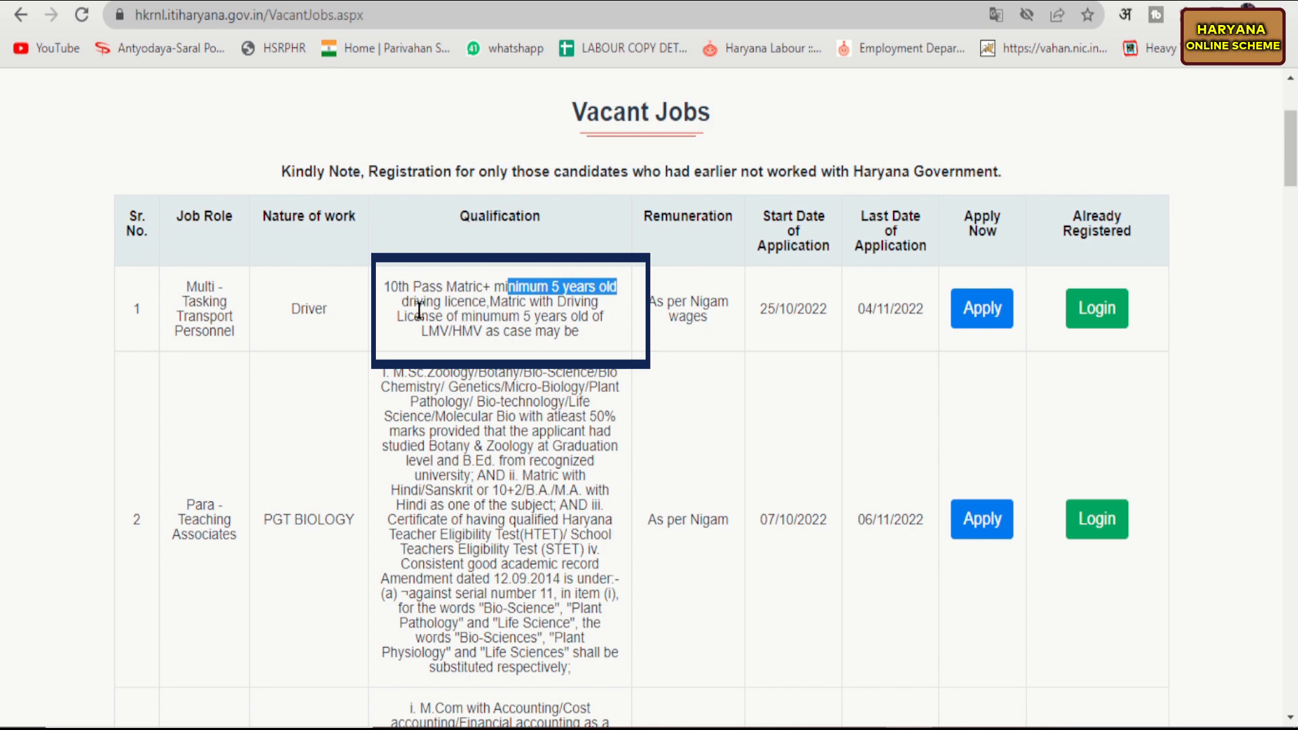
pyautogui.moveTo(426, 302); pyautogui.dragTo(556, 303)
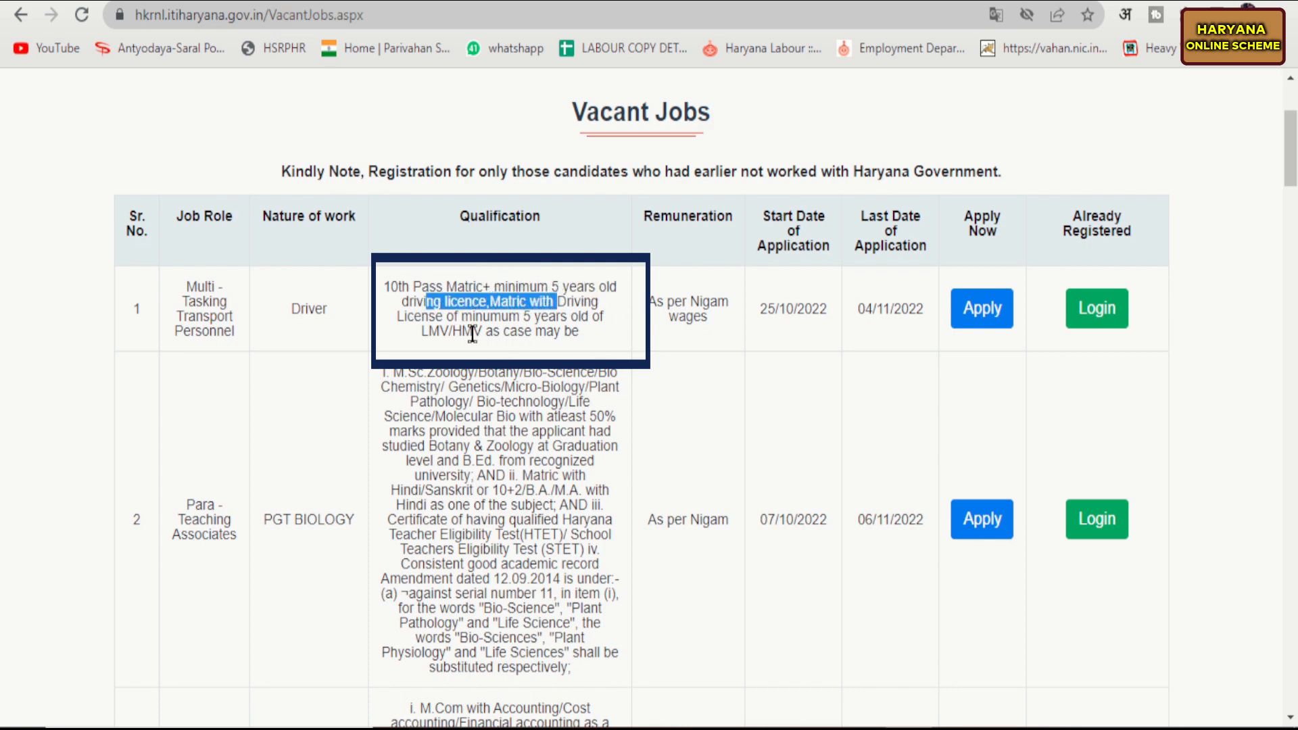
pyautogui.moveTo(421, 330); pyautogui.dragTo(485, 332)
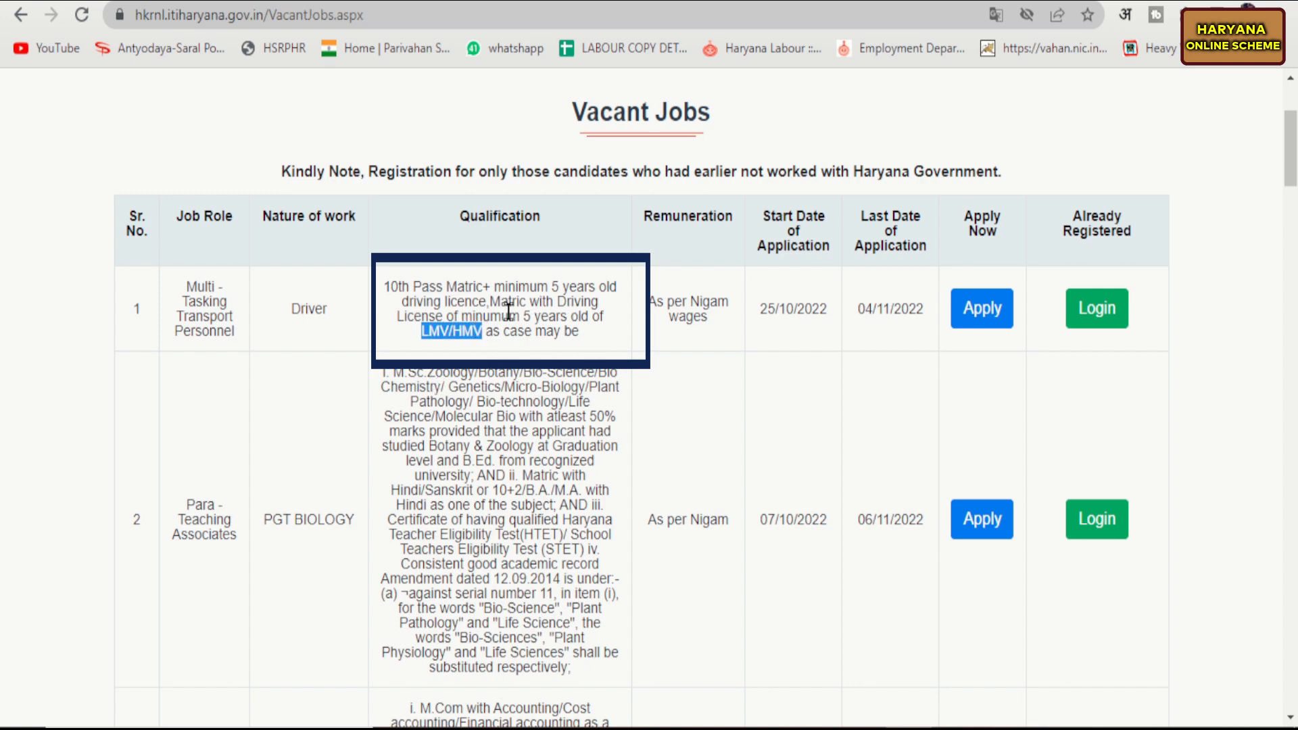
# Highlight the 'As per Nigam wages' remuneration and the 25/10/2022 application start date.
pyautogui.moveTo(656, 299); pyautogui.dragTo(723, 336)
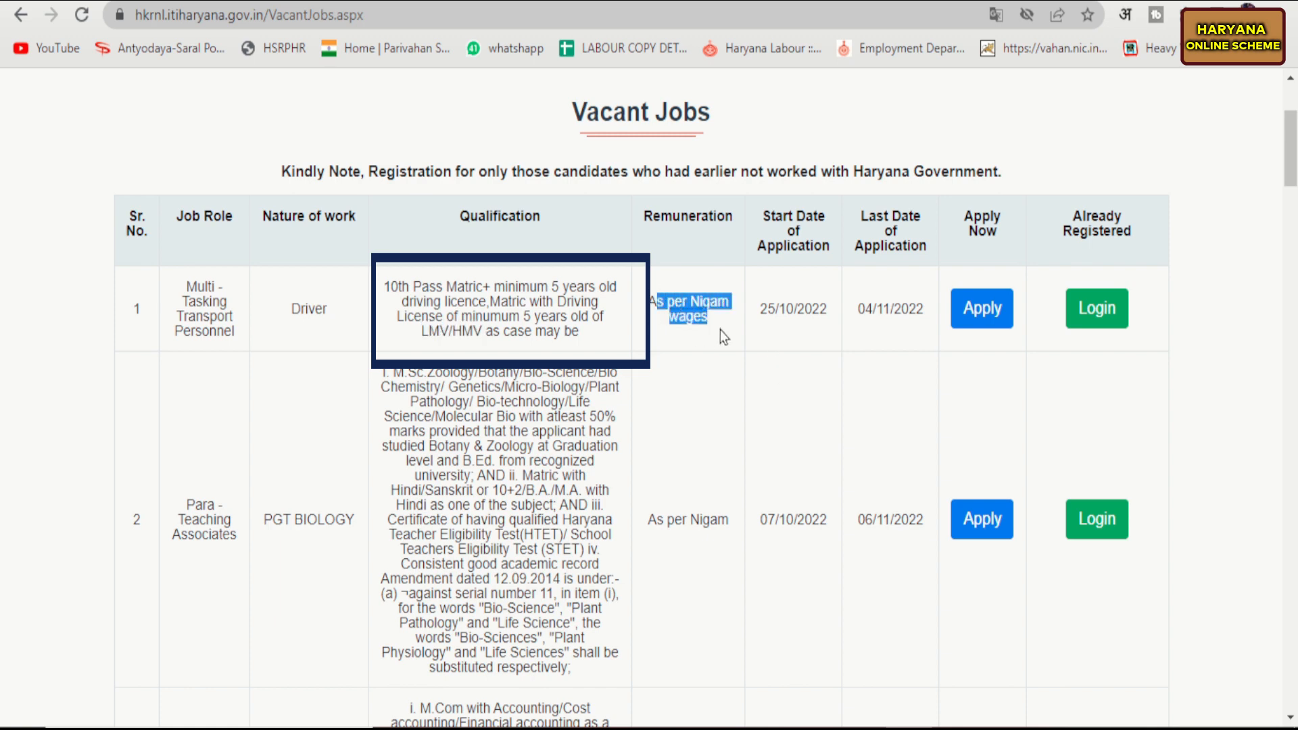
pyautogui.click(721, 330)
pyautogui.moveTo(805, 215); pyautogui.dragTo(814, 236)
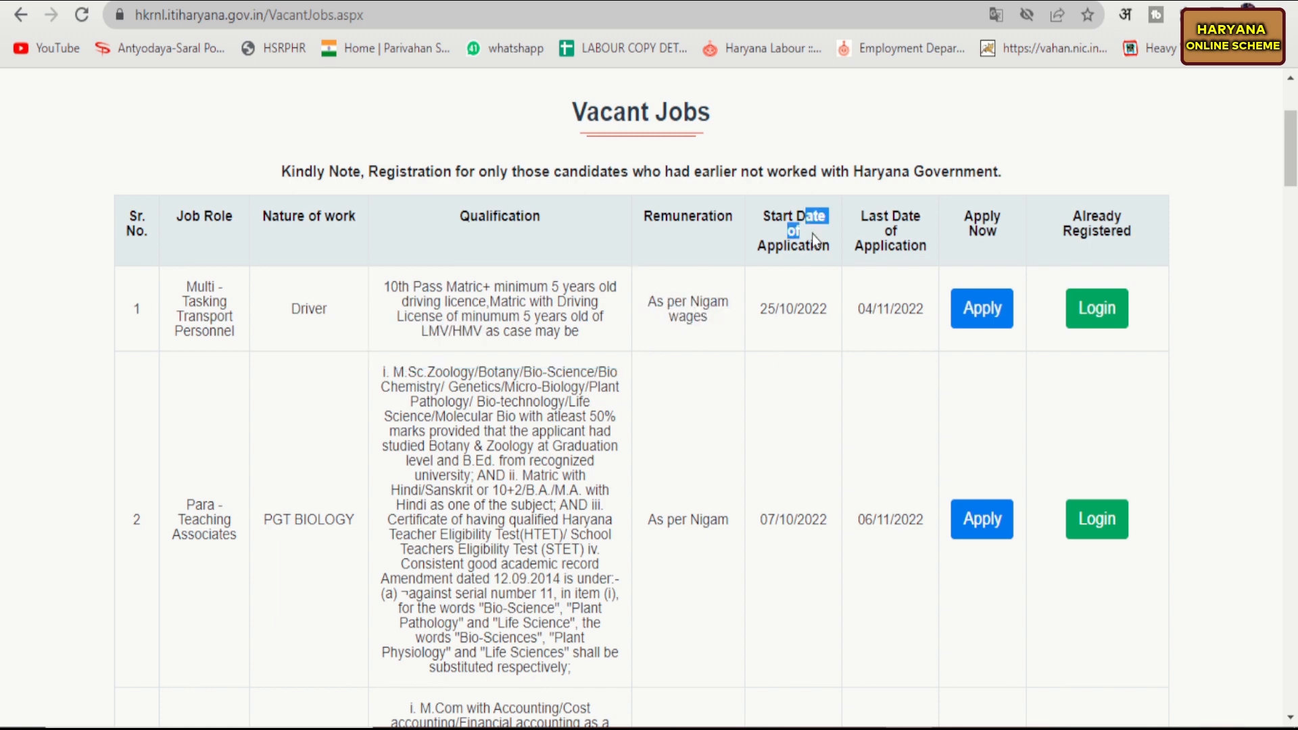
pyautogui.moveTo(761, 304); pyautogui.dragTo(908, 304)
pyautogui.click(826, 521)
pyautogui.click(947, 345)
pyautogui.tripleClick(1017, 182)
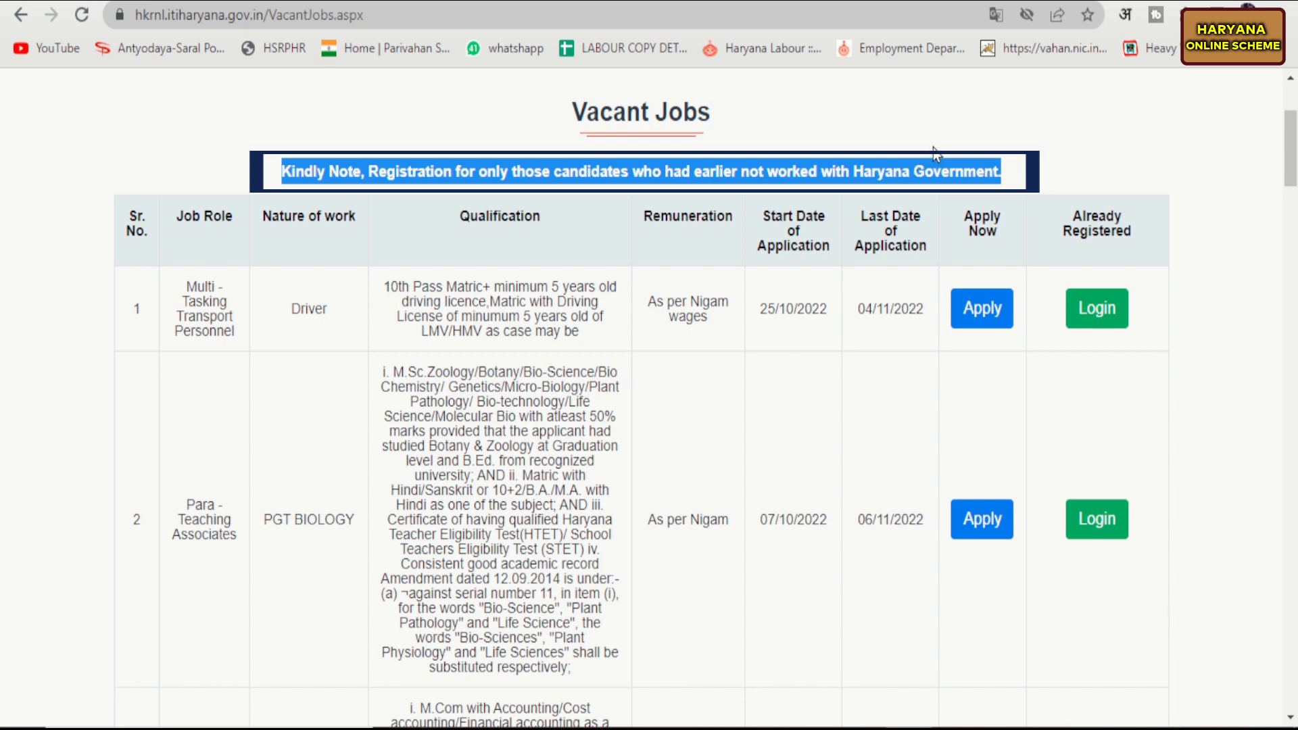
pyautogui.click(995, 316)
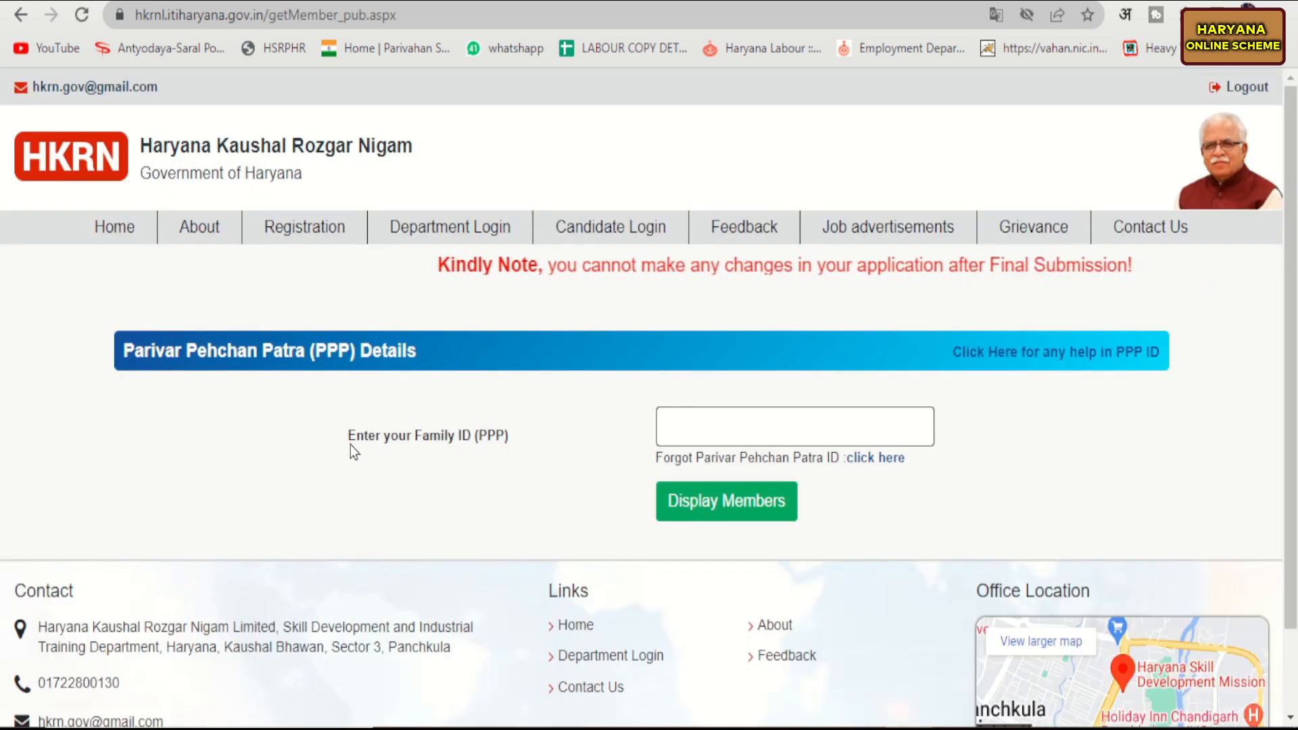
# Enter the Family ID, display its members and choose the applicant.
pyautogui.moveTo(350, 441); pyautogui.dragTo(508, 431)
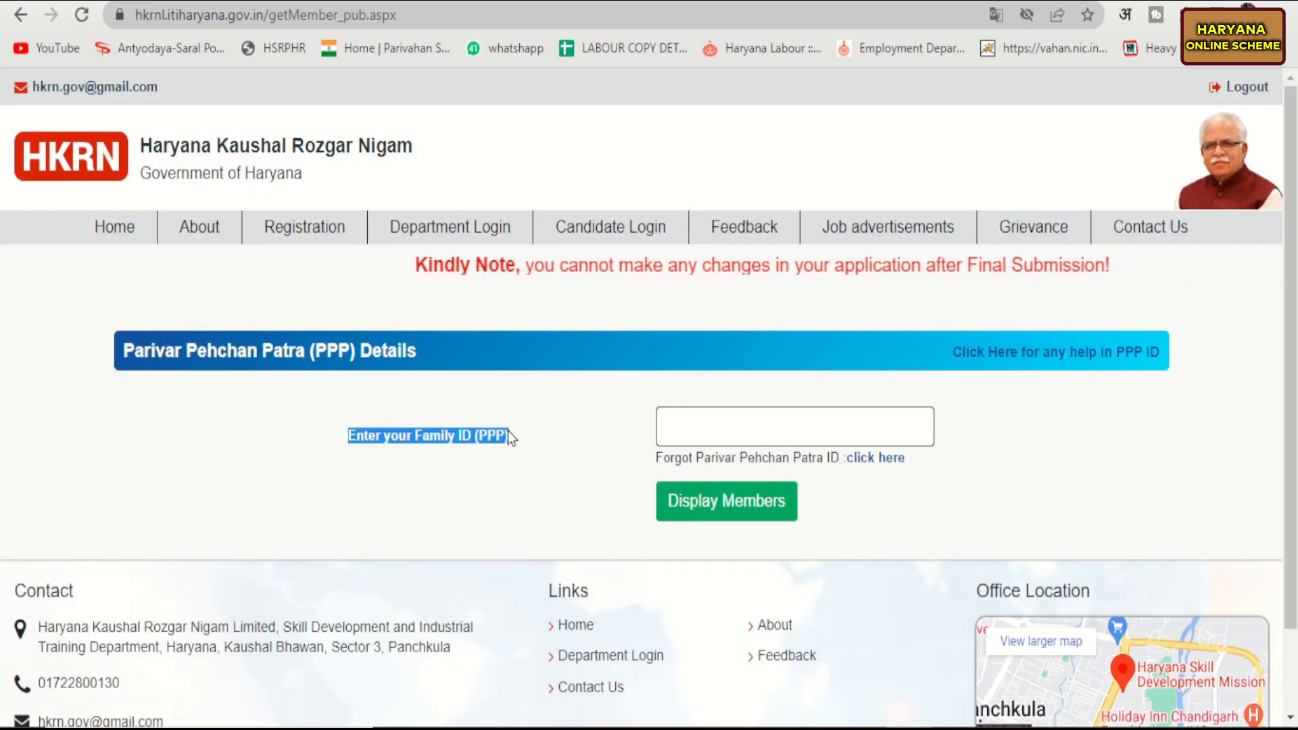
pyautogui.click(786, 425)
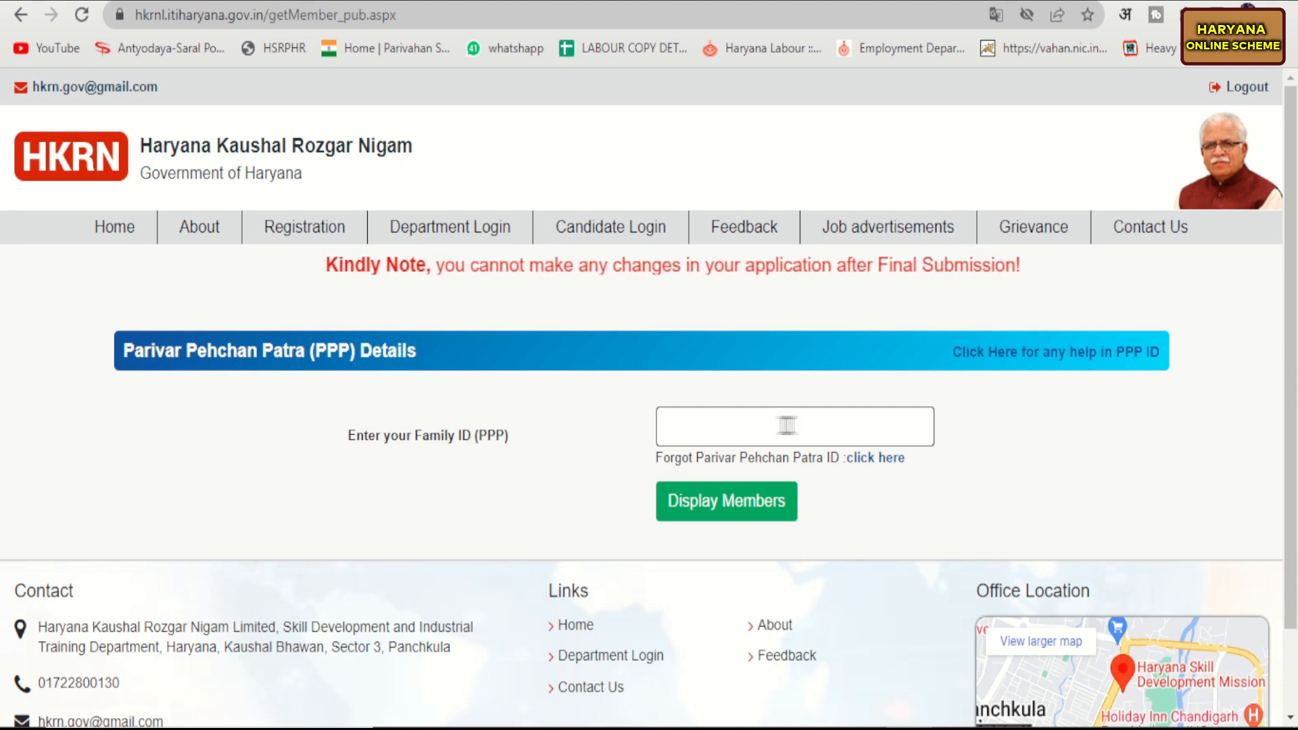
pyautogui.write('1ye')
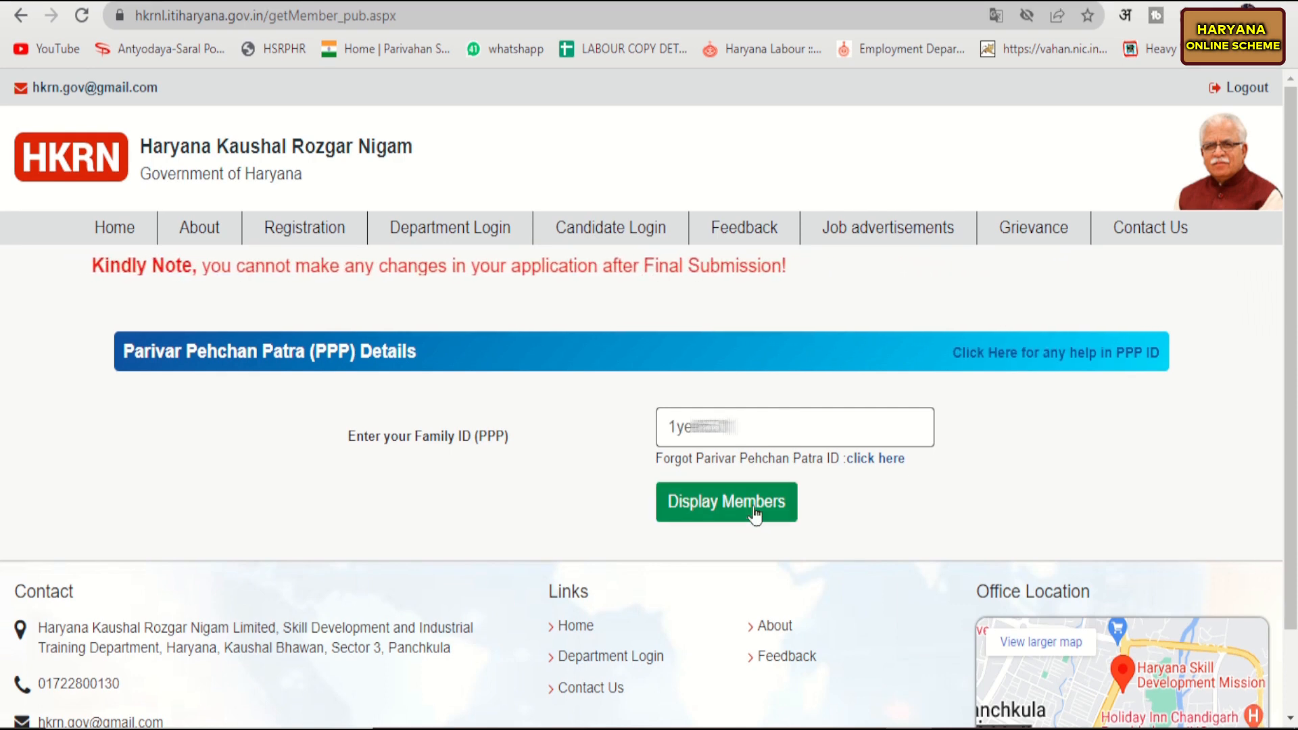
pyautogui.click(697, 521)
pyautogui.moveTo(349, 505); pyautogui.dragTo(499, 501)
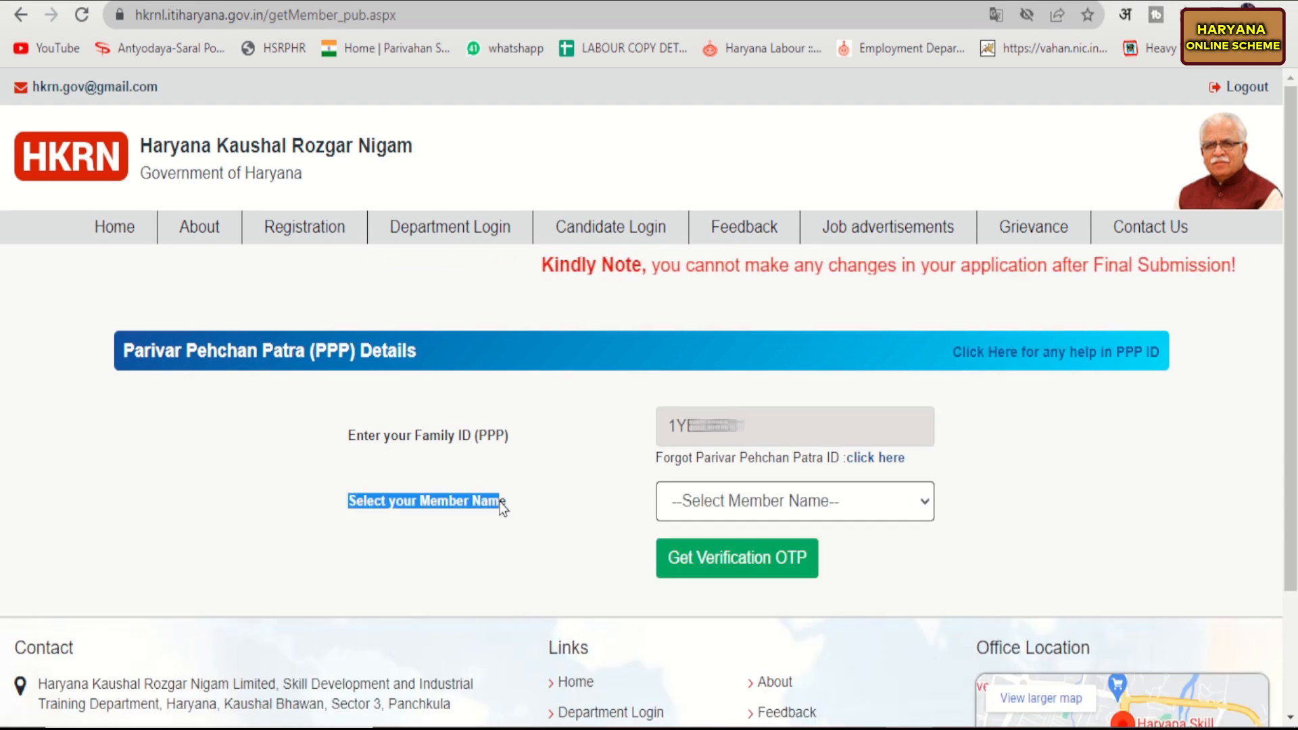
pyautogui.click(737, 502)
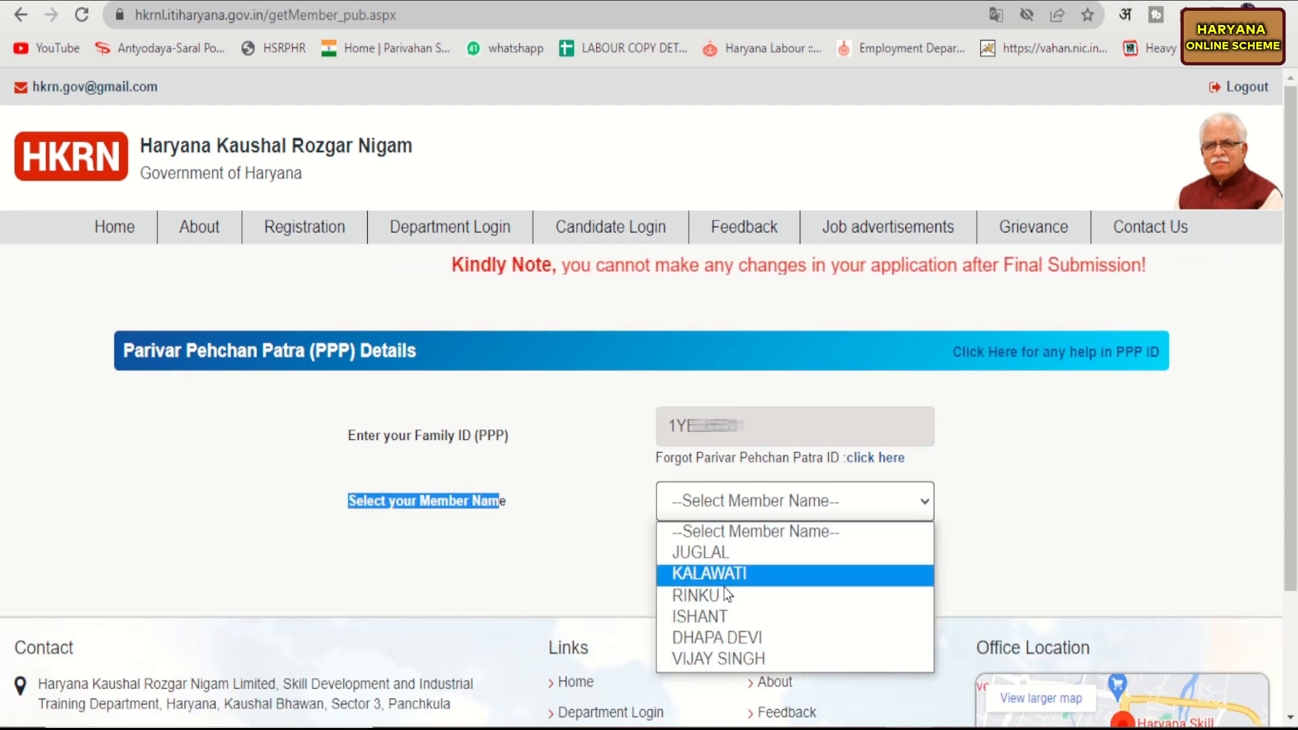
pyautogui.click(714, 658)
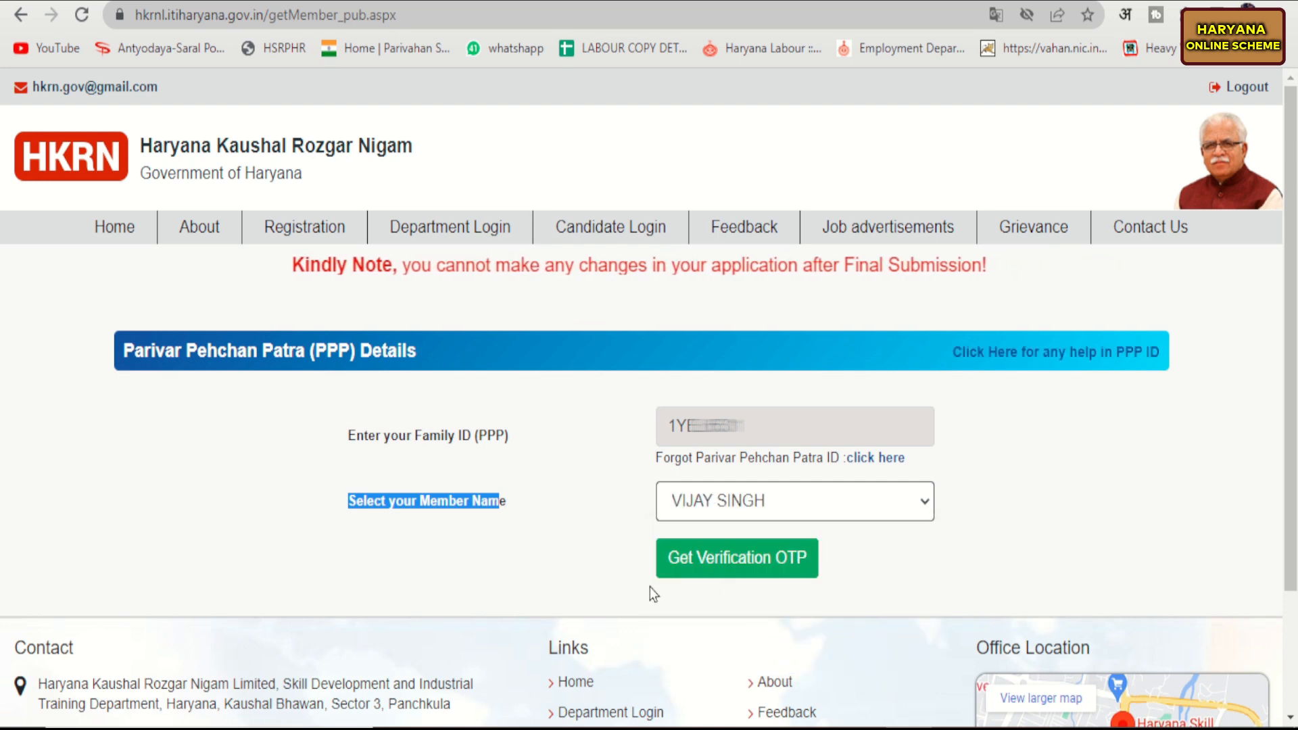
# Request the verification OTP, enter the received code and verify it.
pyautogui.click(679, 574)
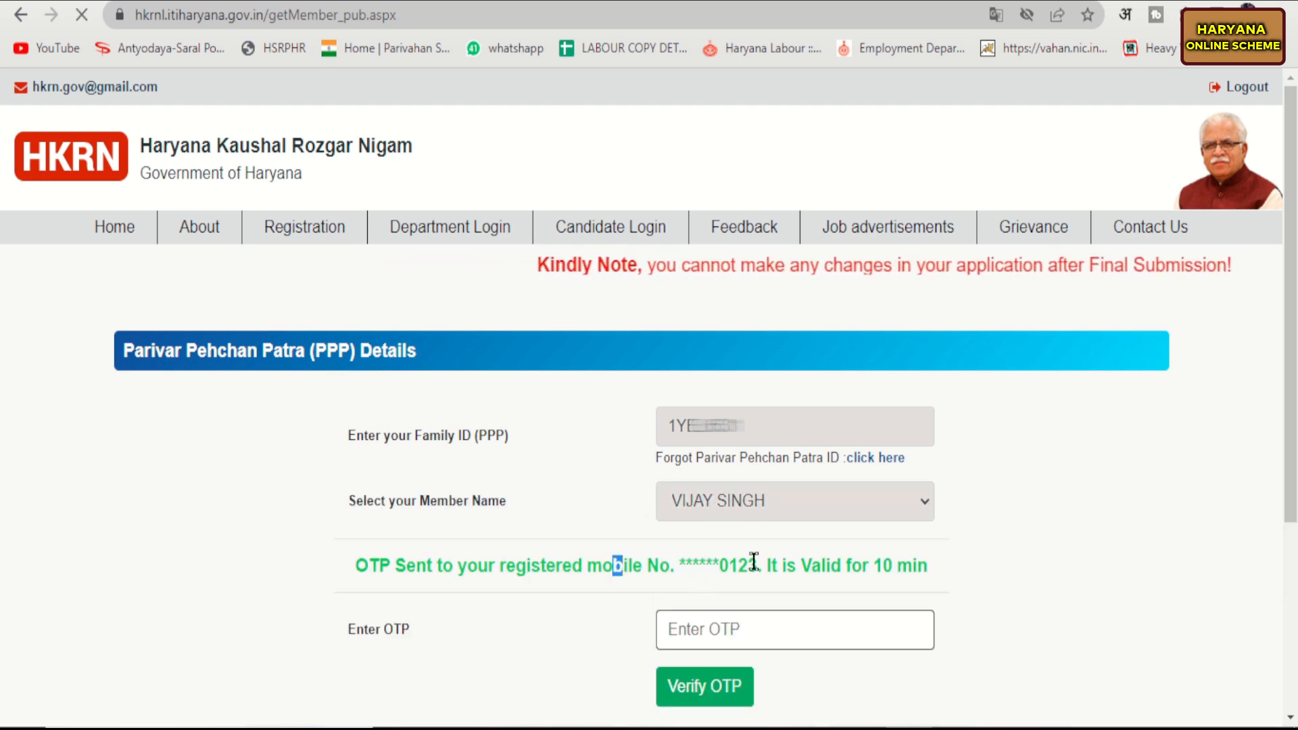
pyautogui.moveTo(613, 566); pyautogui.dragTo(883, 565)
pyautogui.click(732, 627)
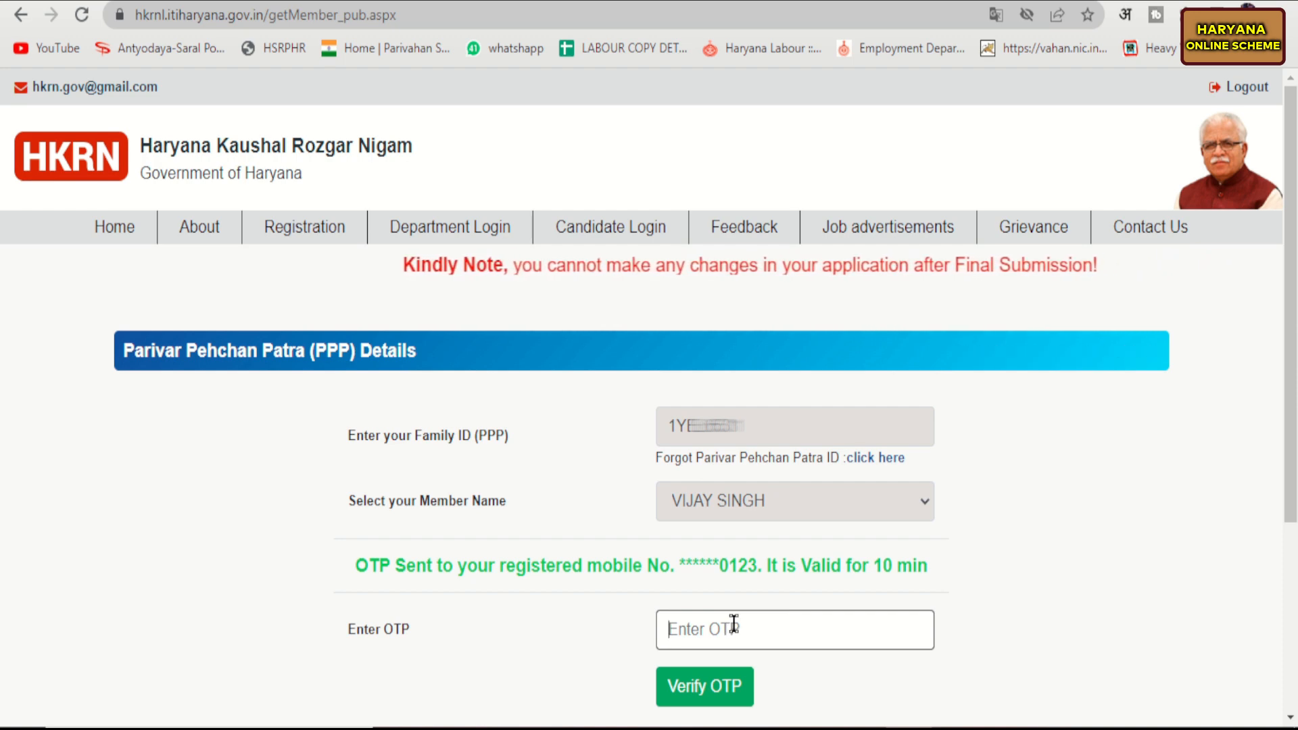
pyautogui.click(721, 687)
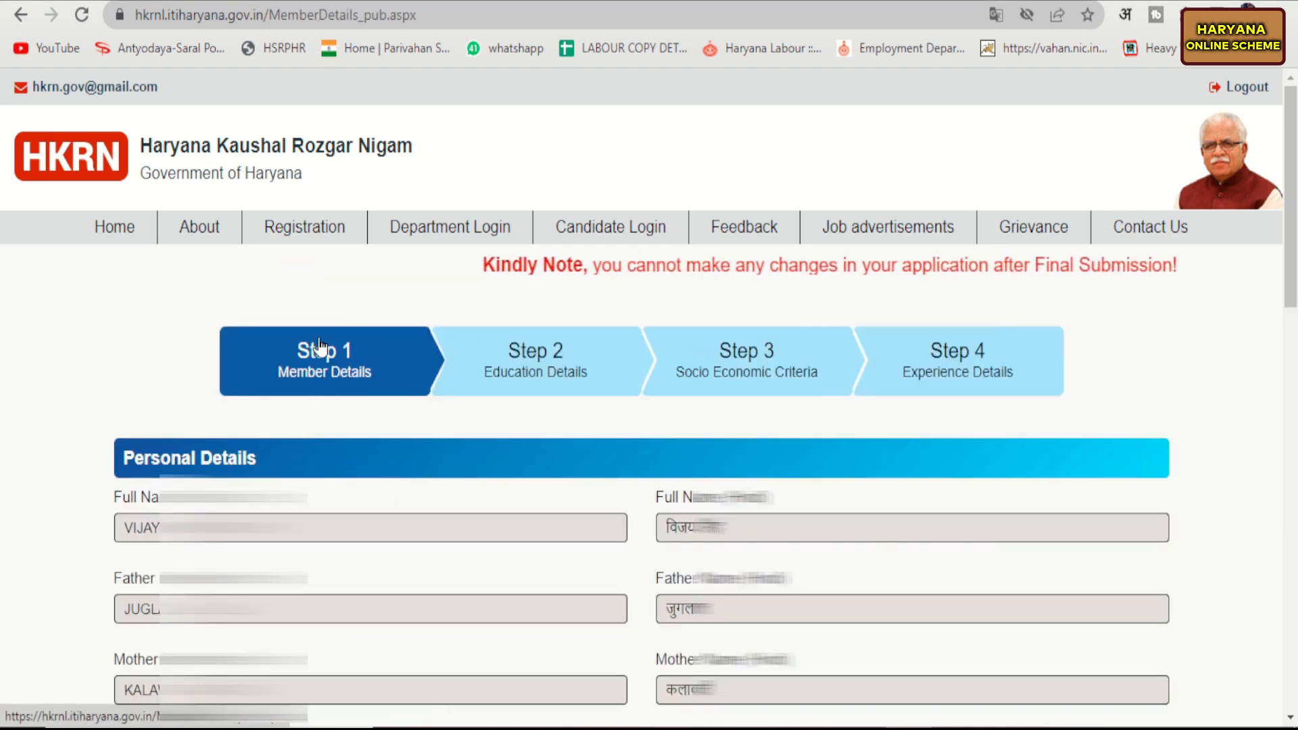
# Dismiss the login Congratulations message and move on to Step 2 Education Details.
pyautogui.scroll(-3, 690, 404)
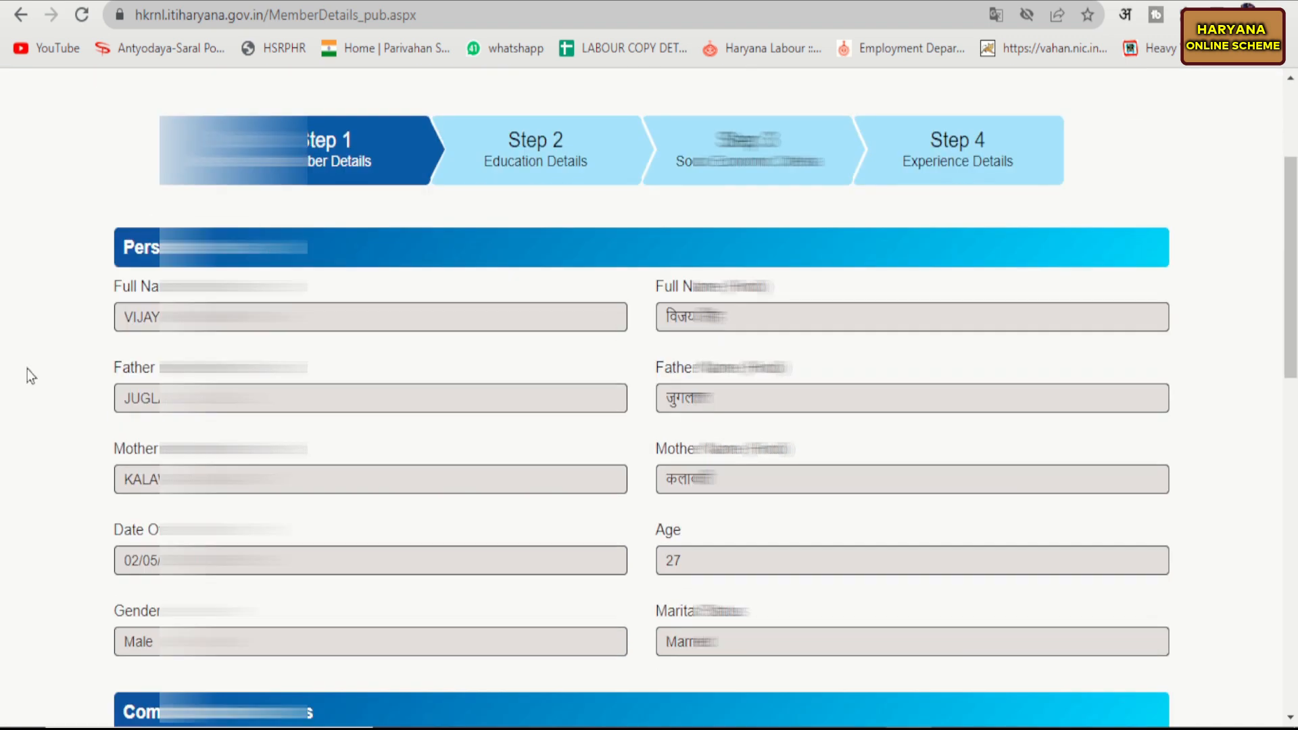
pyautogui.scroll(-5, 456, 510)
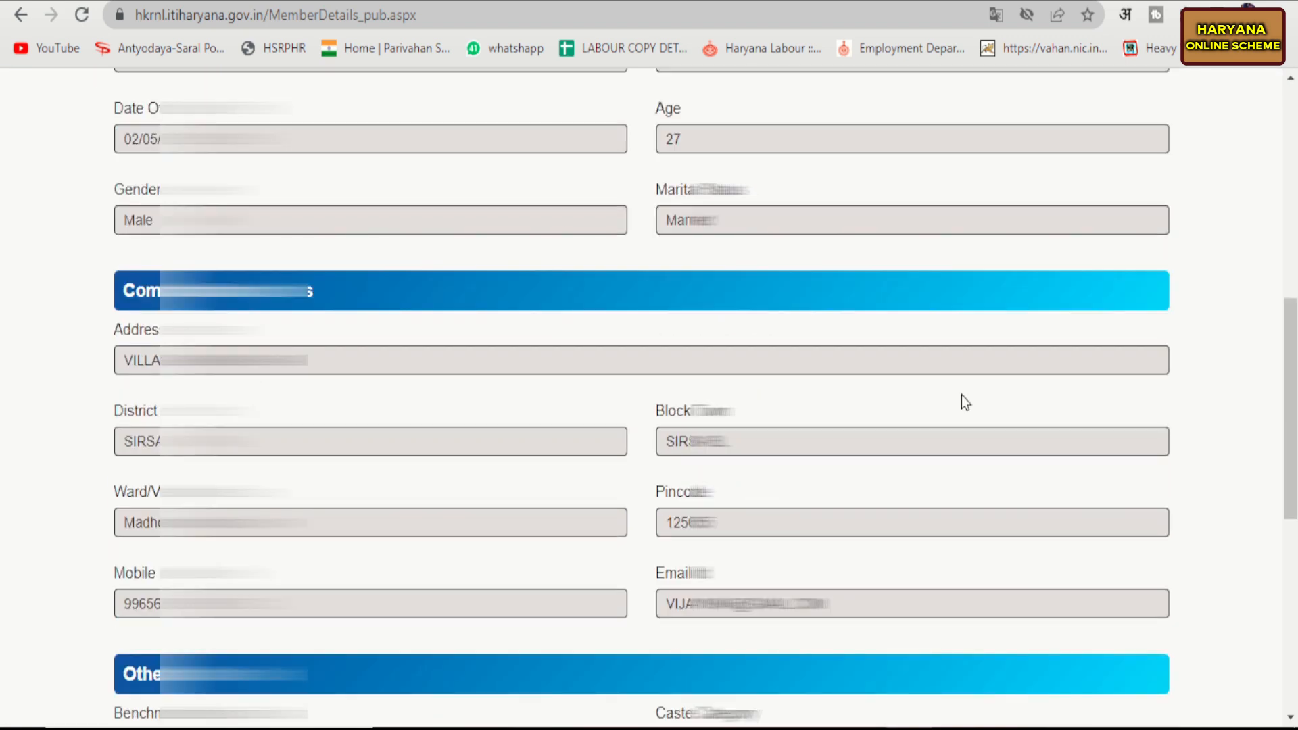
pyautogui.scroll(-6, 597, 490)
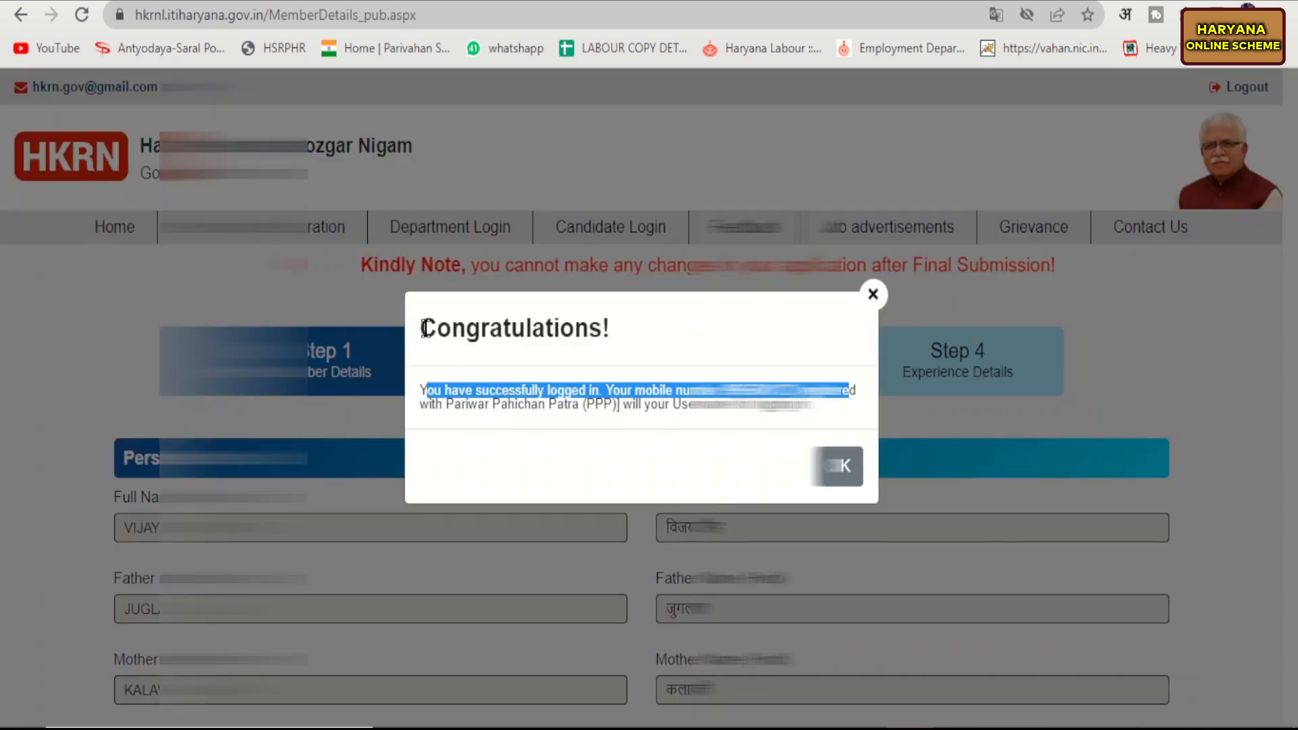
pyautogui.moveTo(420, 328); pyautogui.dragTo(624, 327)
pyautogui.moveTo(425, 392); pyautogui.dragTo(839, 410)
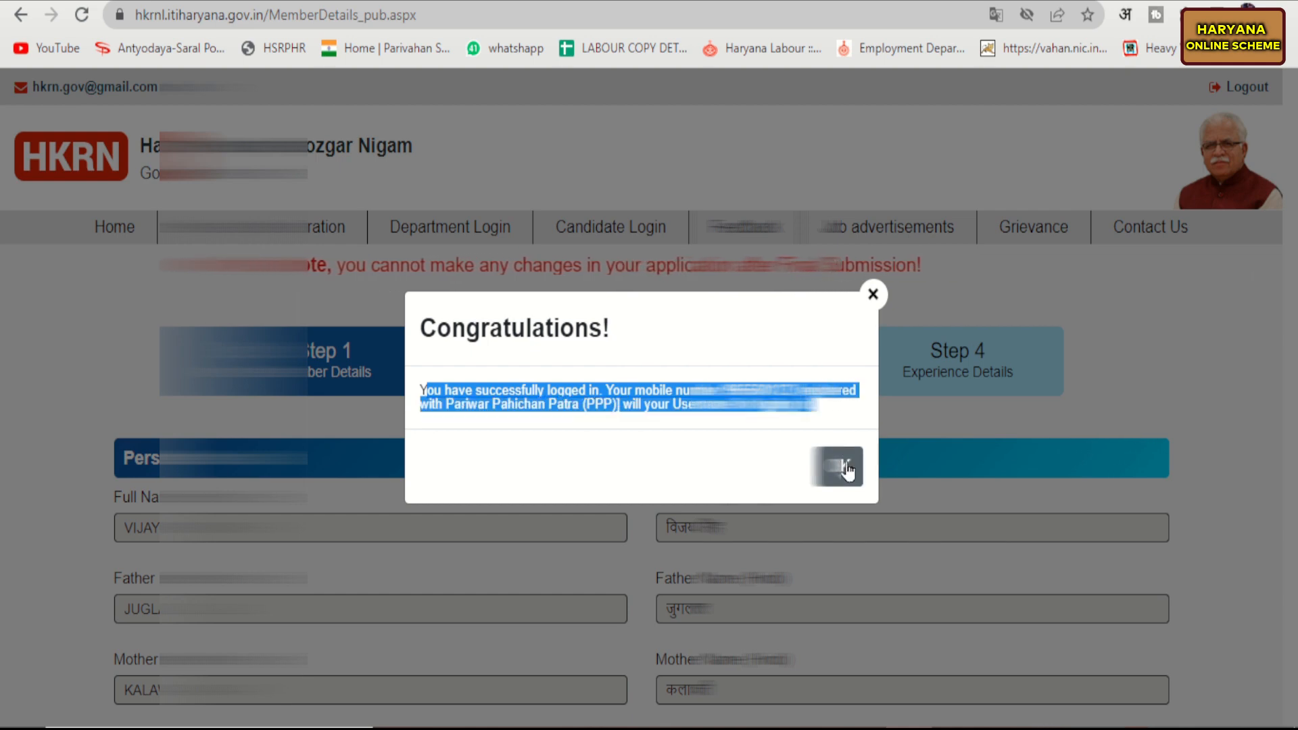
pyautogui.click(874, 294)
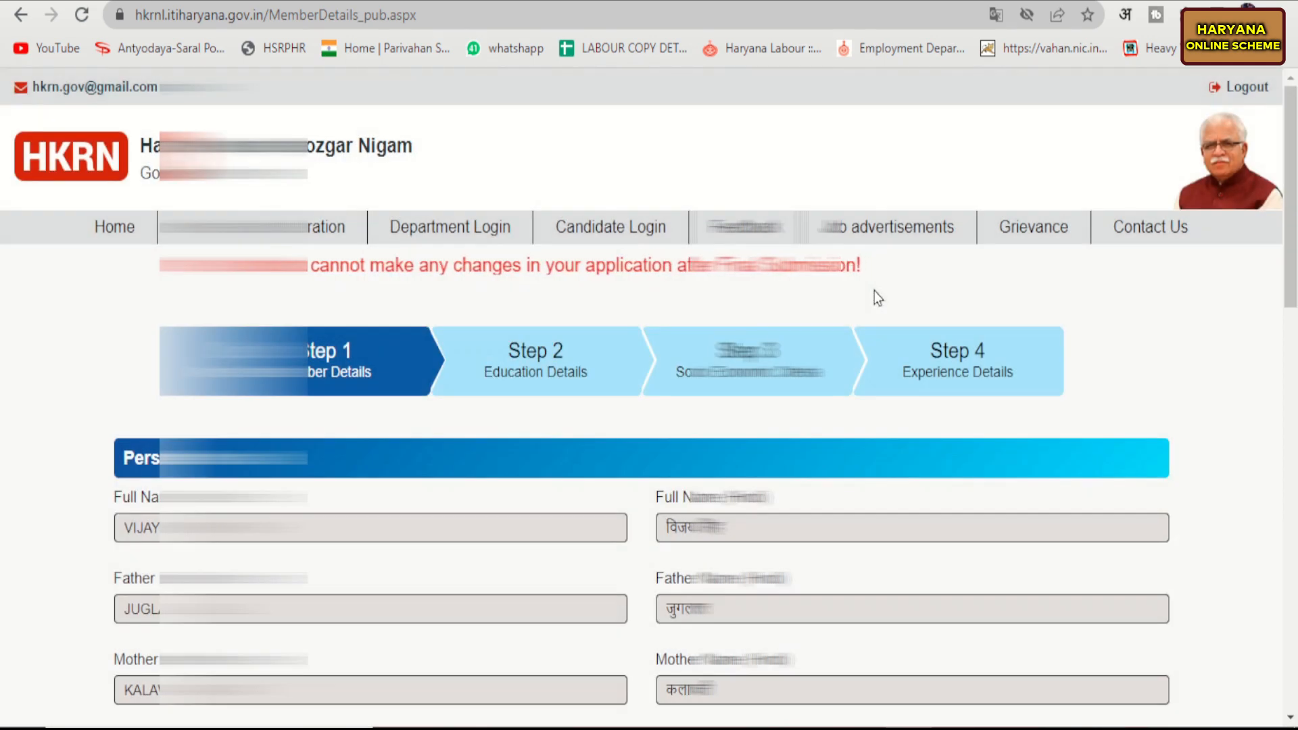
pyautogui.scroll(-2, 546, 402)
pyautogui.scroll(-1, 542, 395)
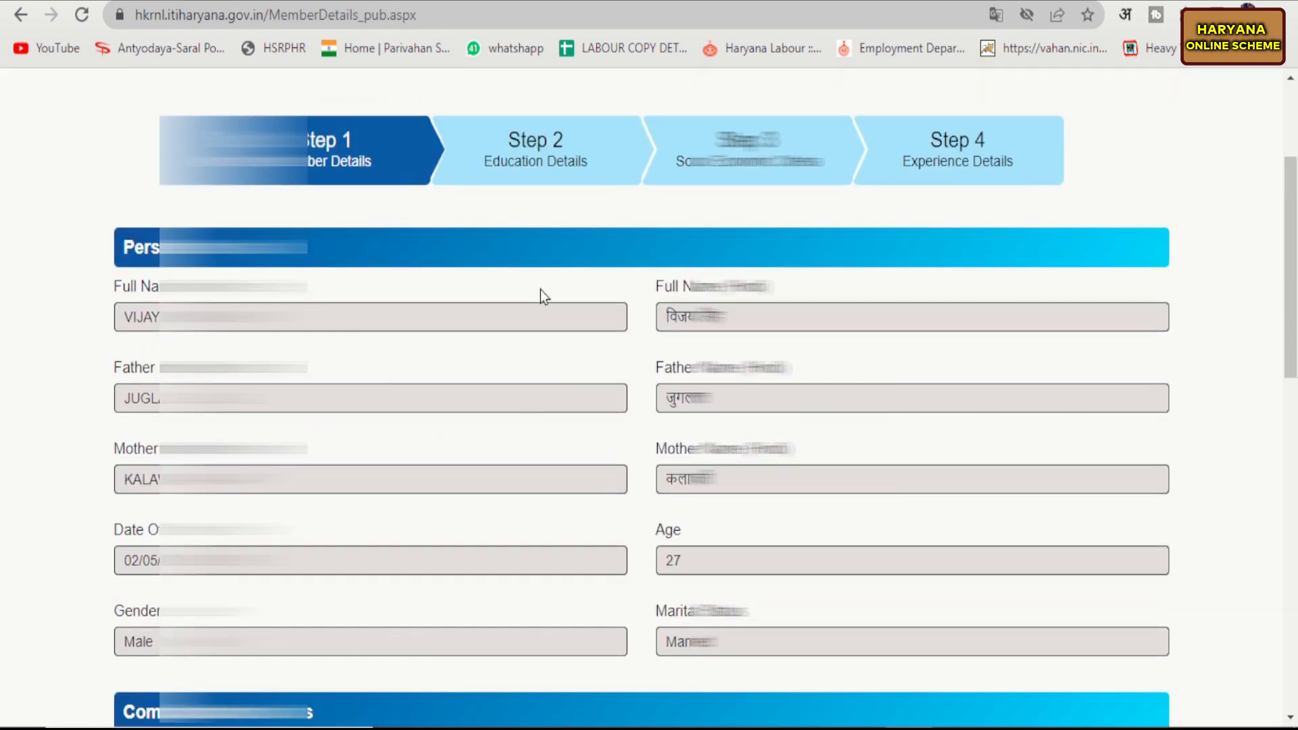
pyautogui.click(536, 165)
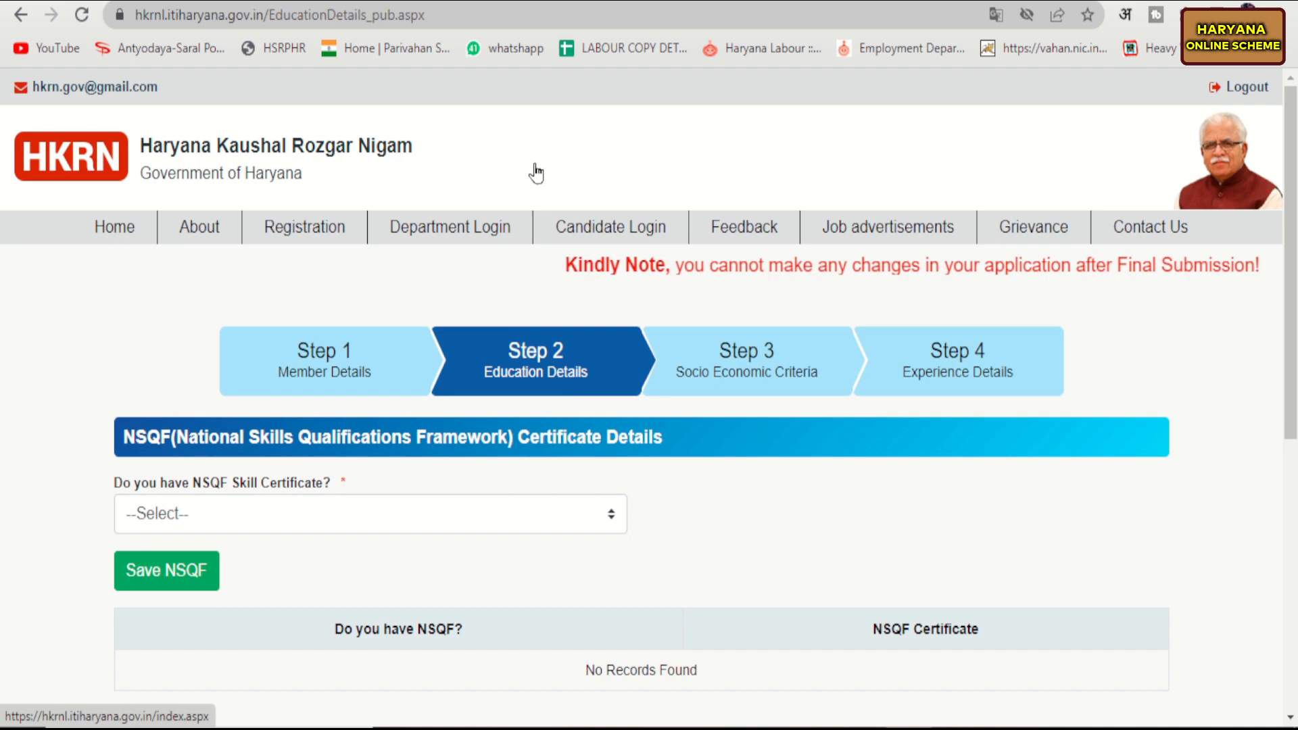
# Answer No to the NSQF Skill Certificate question, save it and confirm.
pyautogui.scroll(-3, 838, 533)
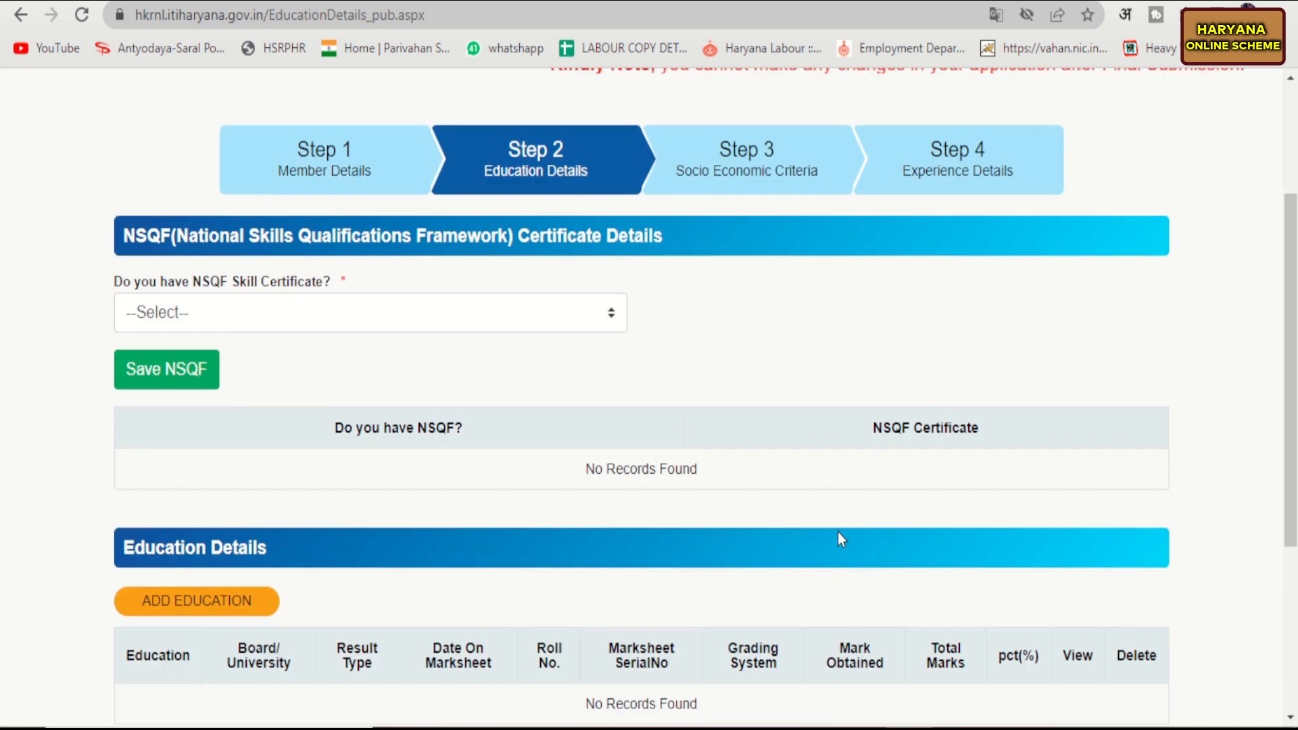
pyautogui.moveTo(123, 273); pyautogui.dragTo(346, 269)
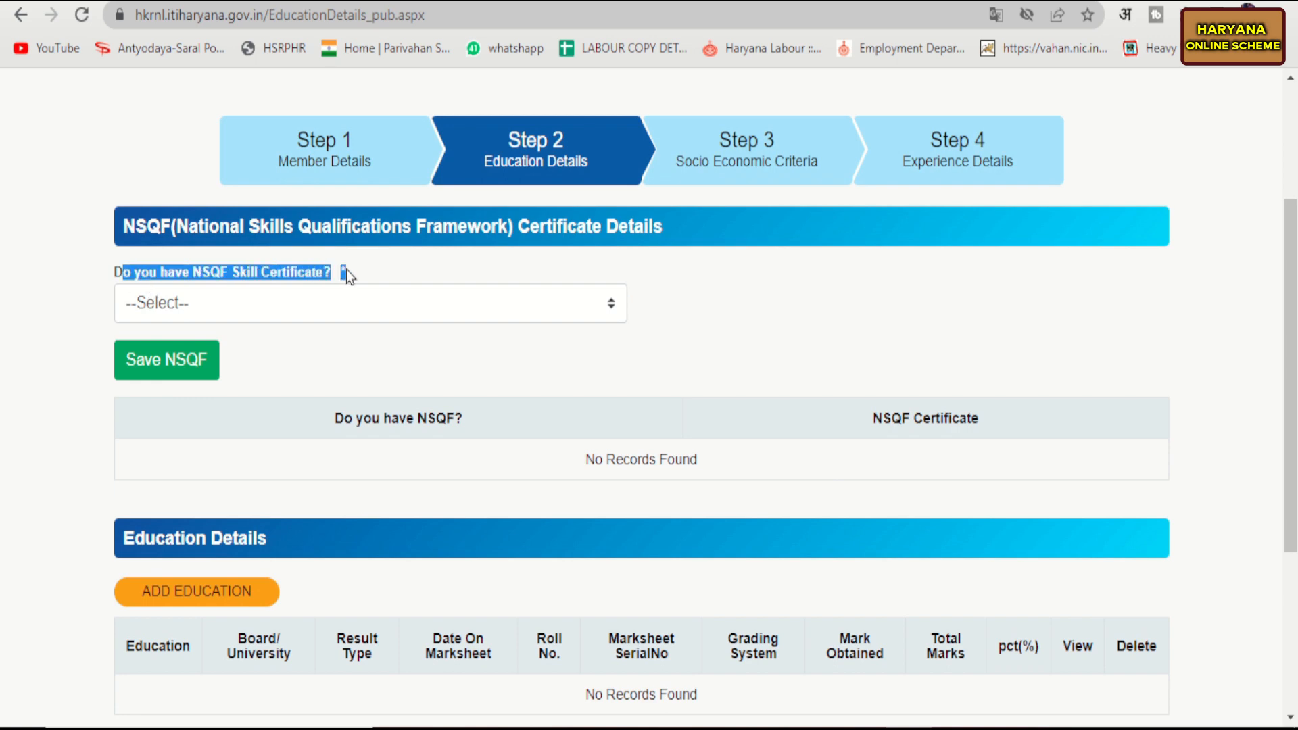
pyautogui.click(342, 298)
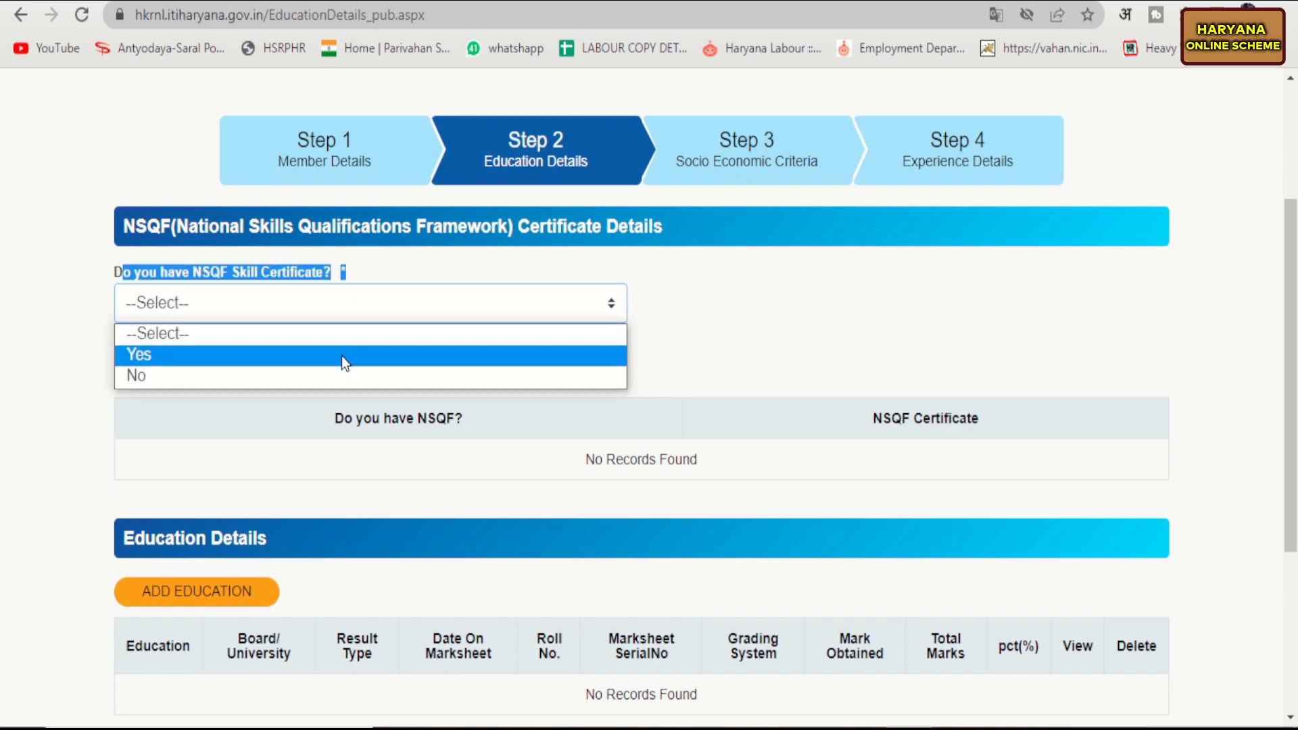
pyautogui.click(145, 379)
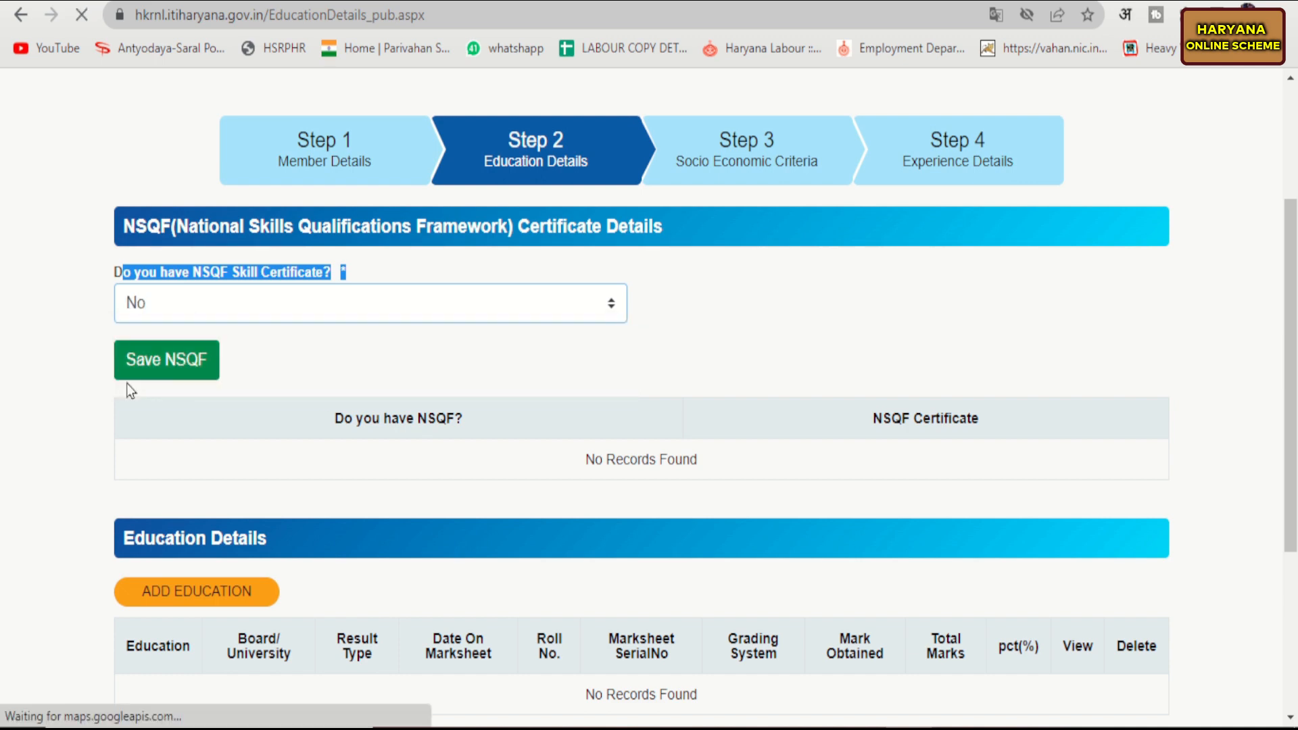
pyautogui.click(160, 376)
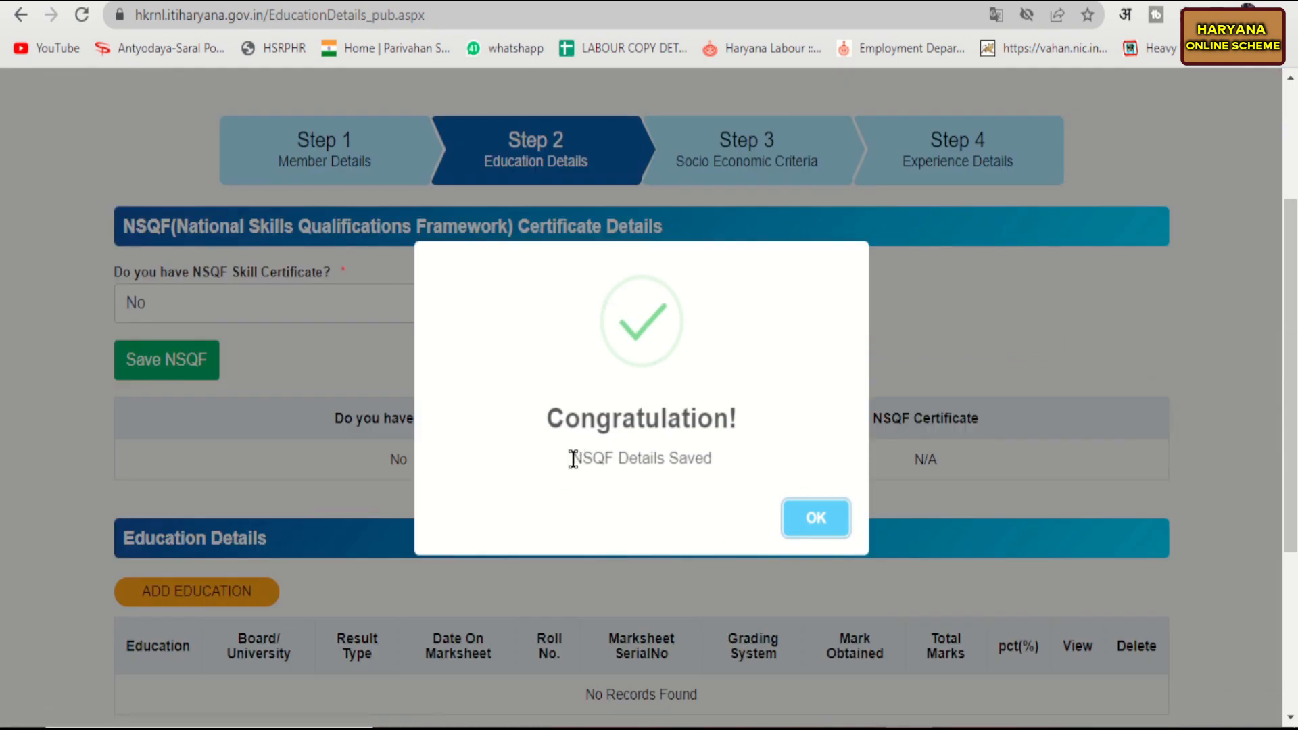
pyautogui.moveTo(574, 460); pyautogui.dragTo(693, 459)
pyautogui.click(817, 521)
# Begin adding a new education record with ADD EDUCATION.
pyautogui.scroll(-3, 560, 449)
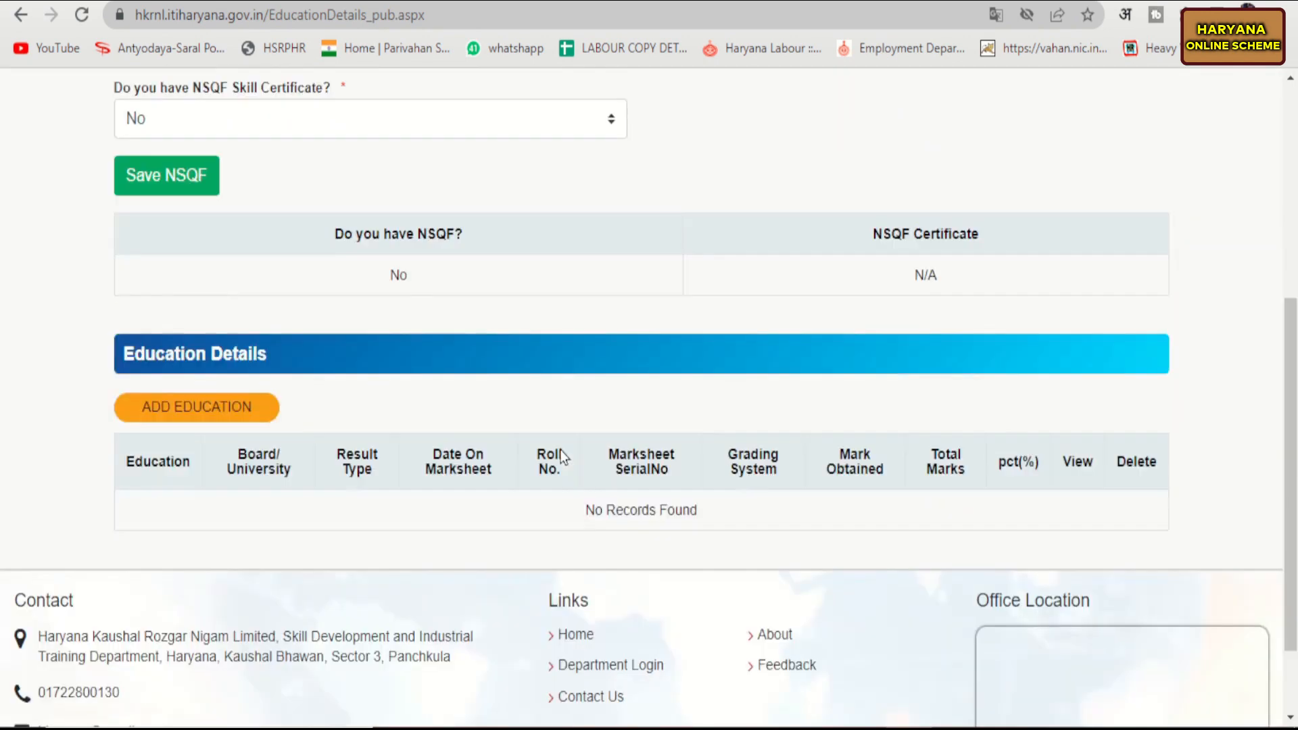
pyautogui.moveTo(118, 328); pyautogui.dragTo(285, 334)
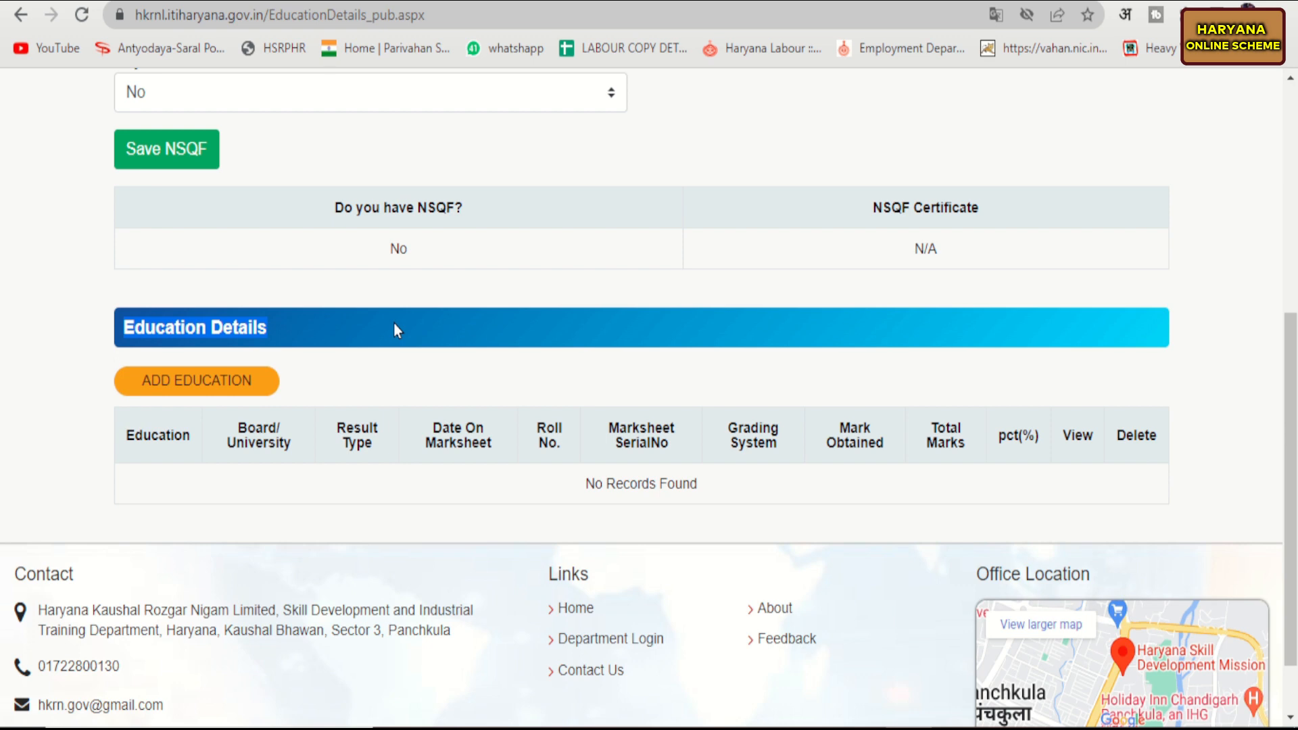
pyautogui.click(192, 386)
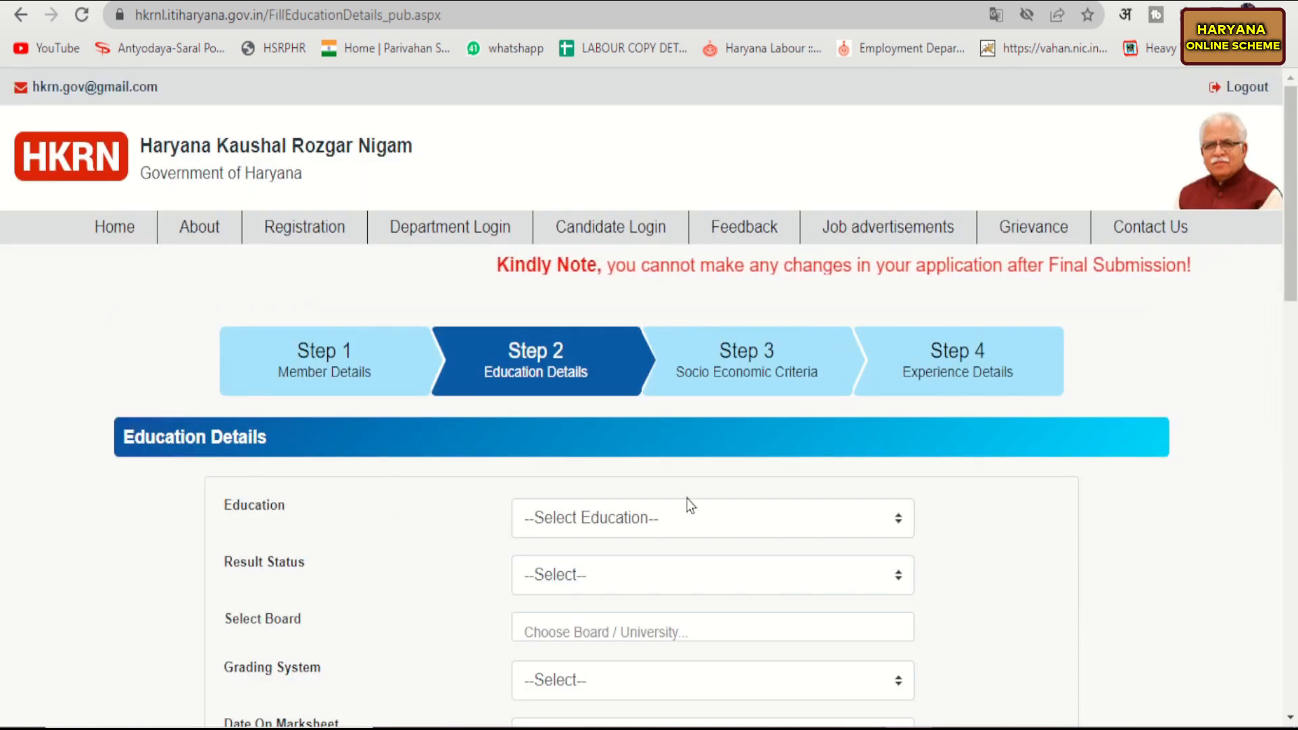
# Set the education level to Class10th with result status Pass.
pyautogui.scroll(-3, 683, 493)
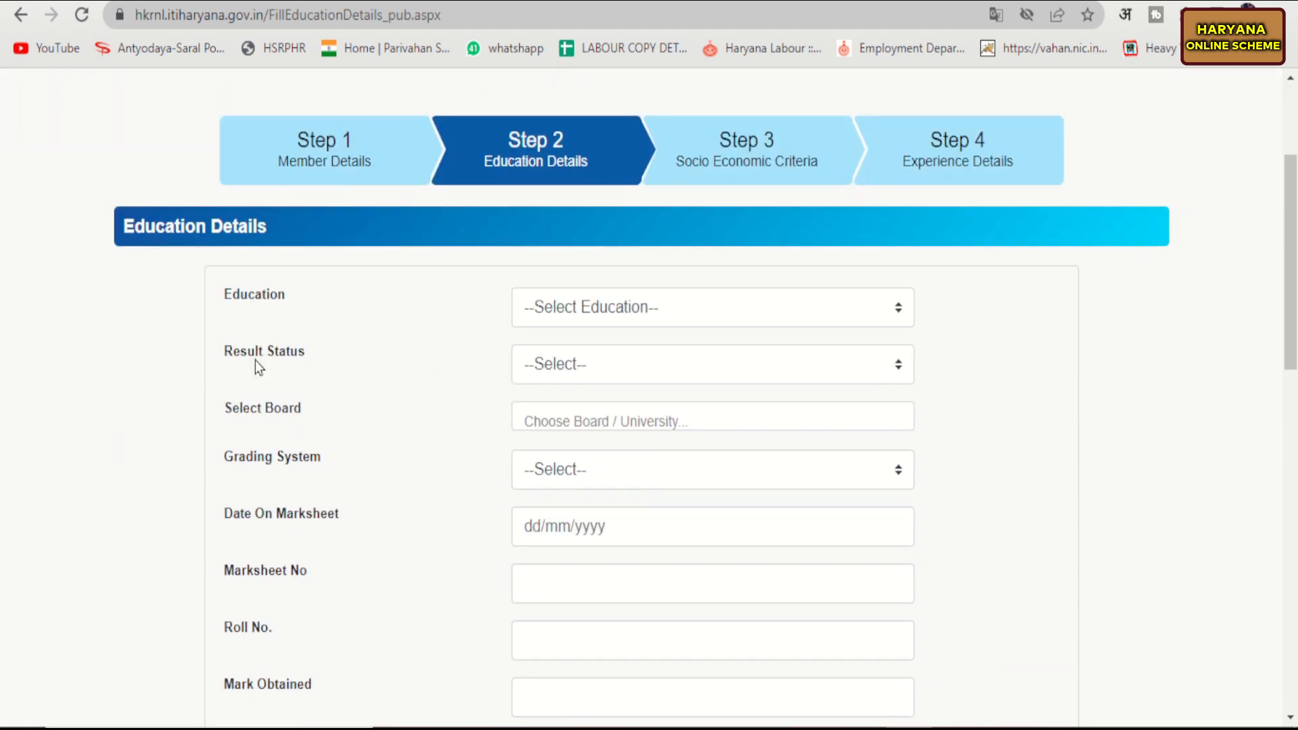
pyautogui.click(566, 308)
pyautogui.click(594, 411)
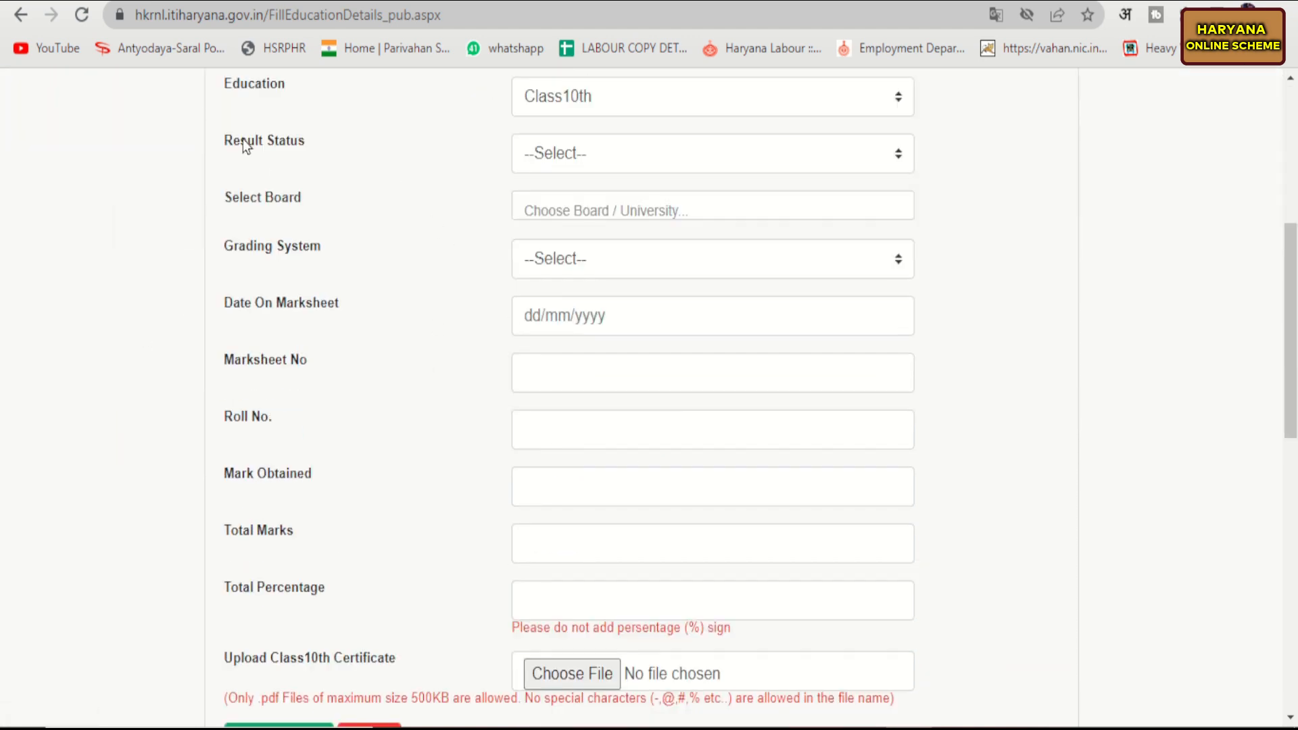
pyautogui.moveTo(233, 141); pyautogui.dragTo(279, 143)
pyautogui.click(583, 141)
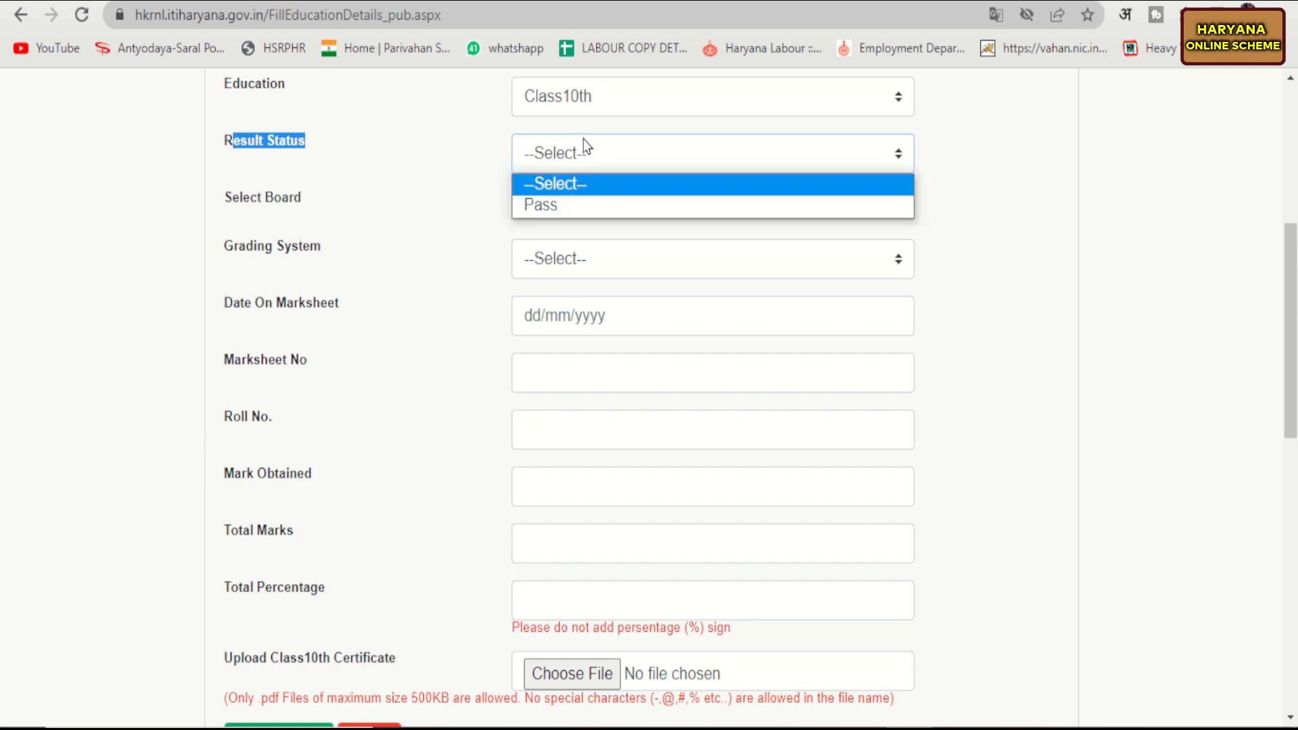
pyautogui.click(582, 208)
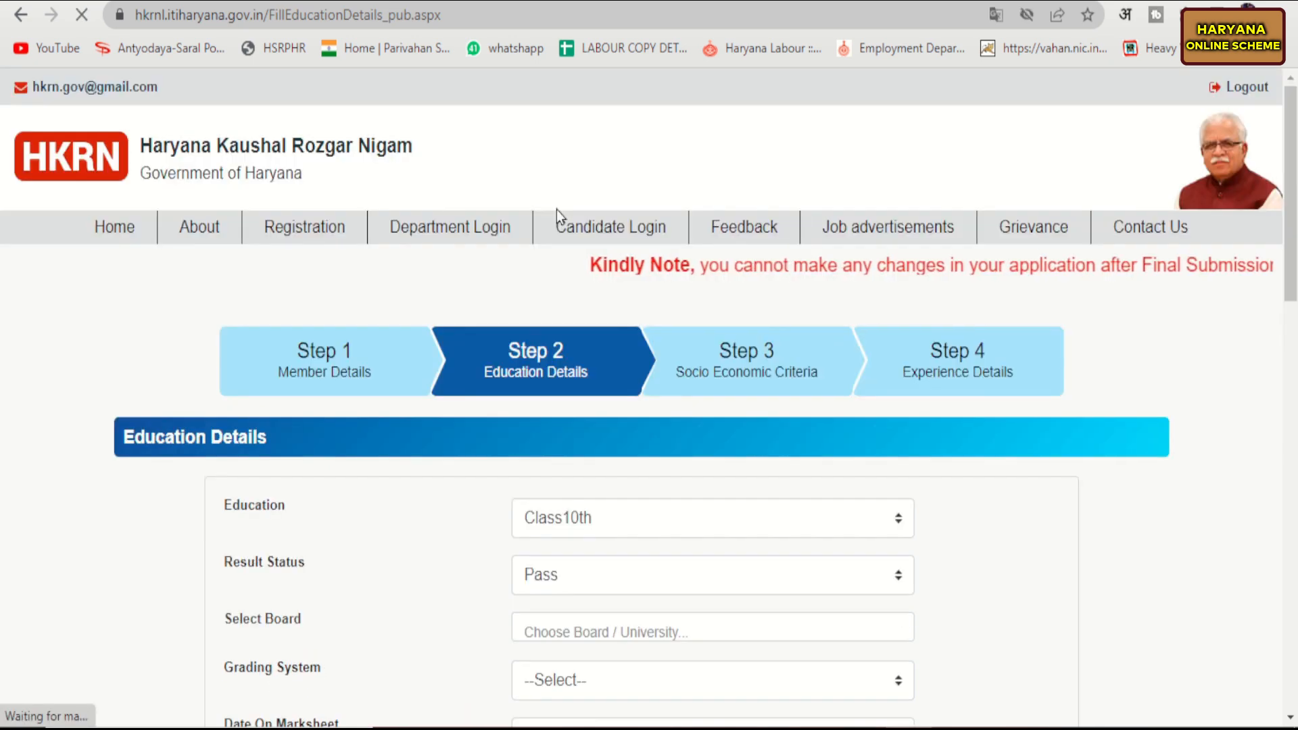
# Choose Haryana Board of School Education as board and Non CGPA grading.
pyautogui.scroll(-8, 420, 295)
pyautogui.scroll(3, 413, 297)
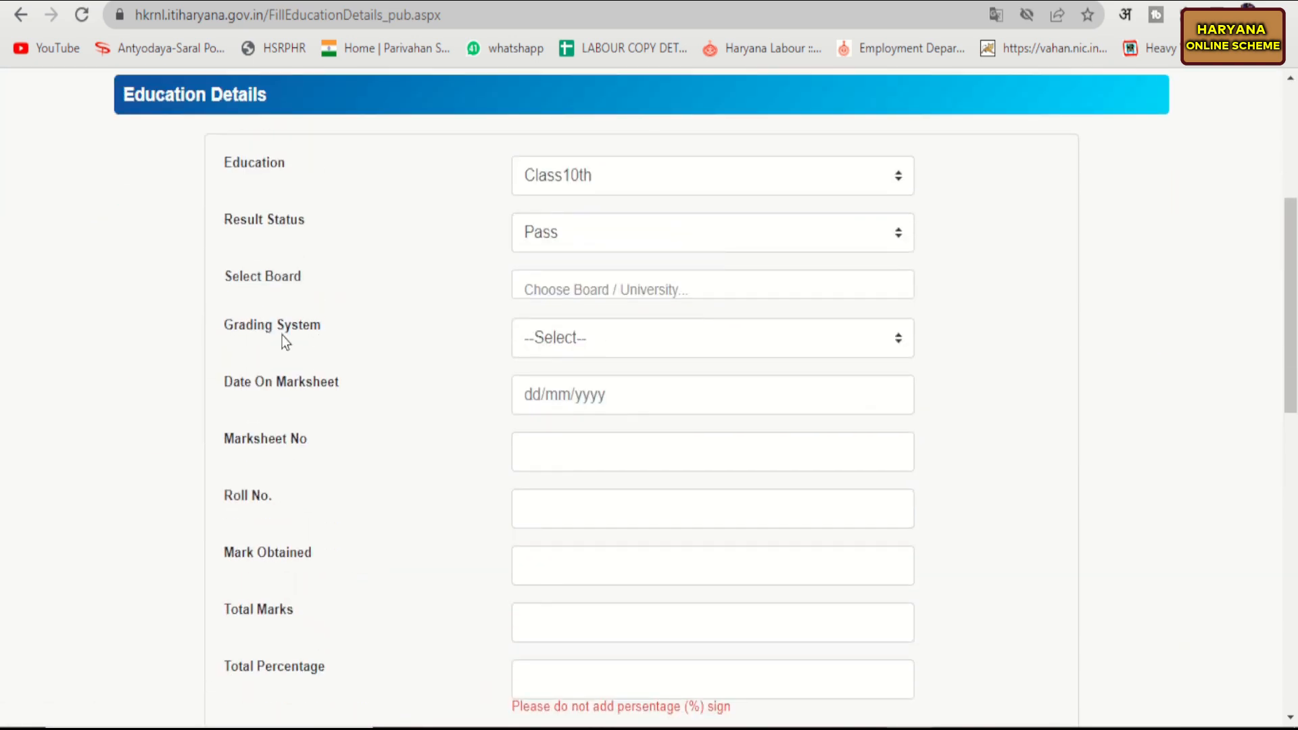
pyautogui.moveTo(231, 277); pyautogui.dragTo(286, 270)
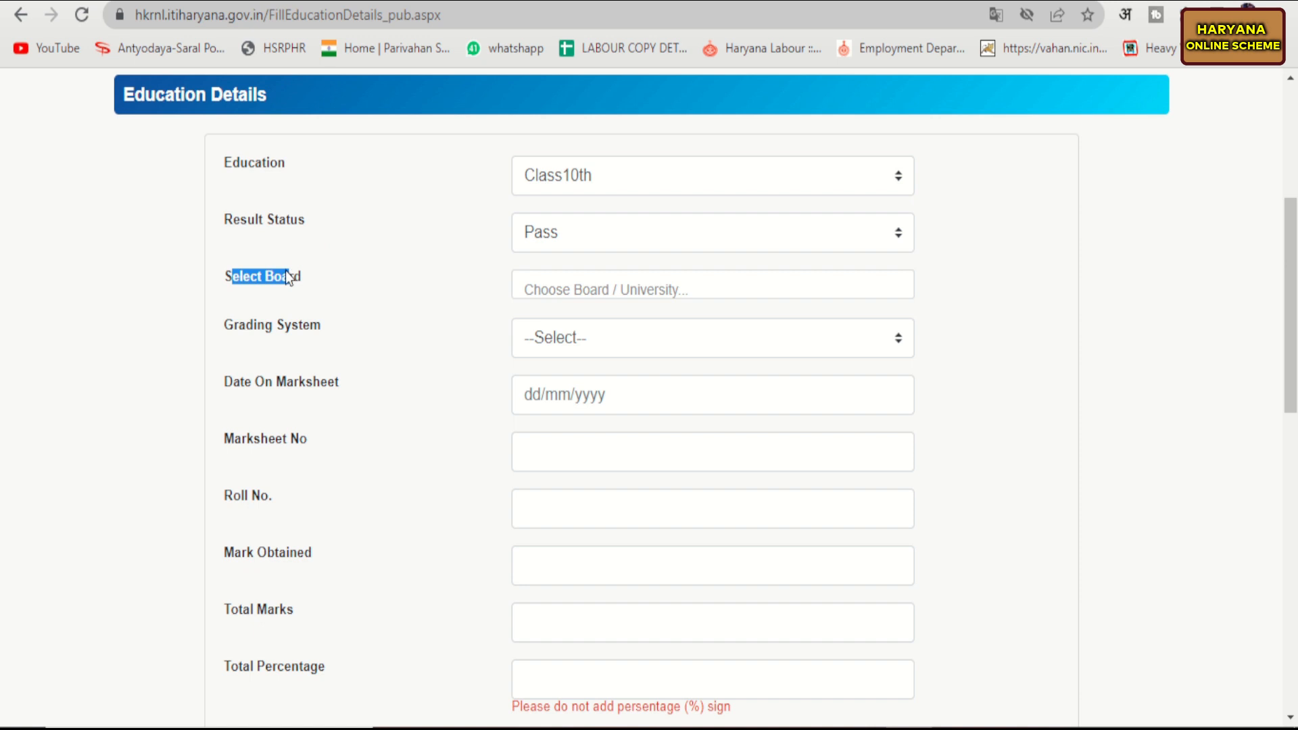
pyautogui.click(562, 292)
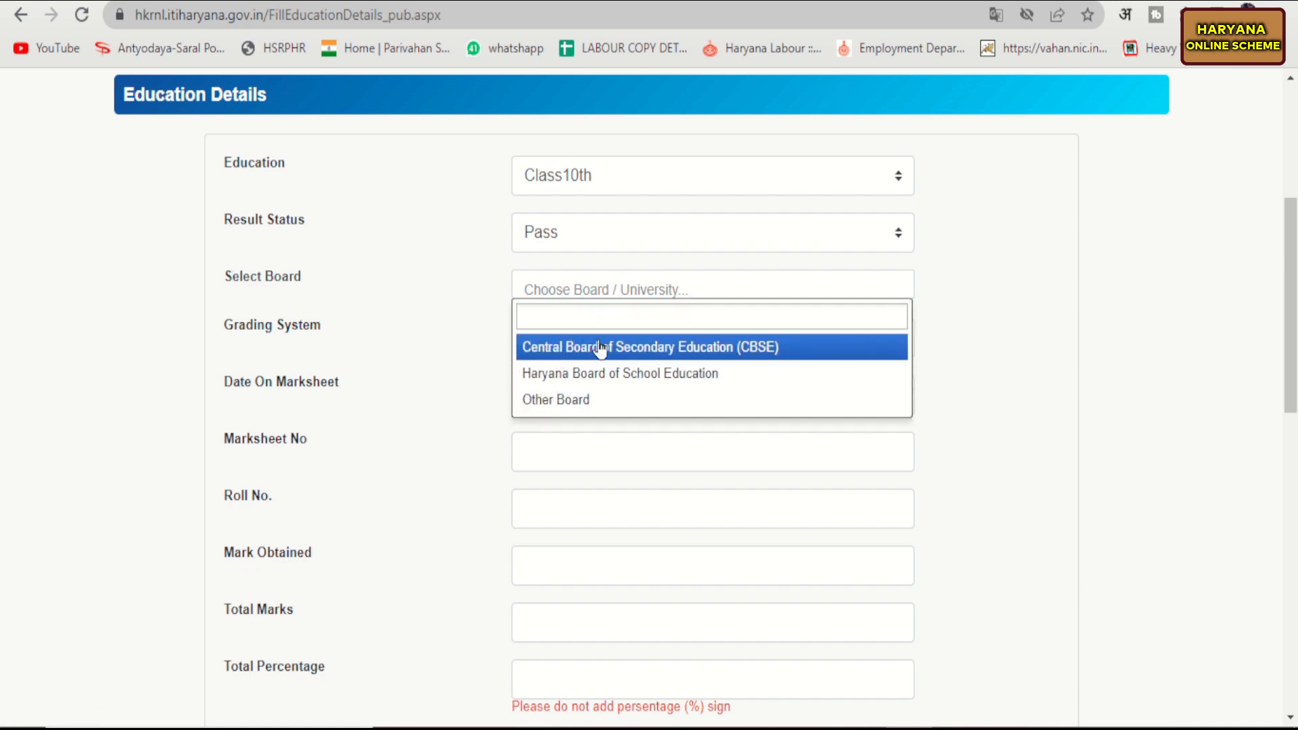
pyautogui.click(553, 375)
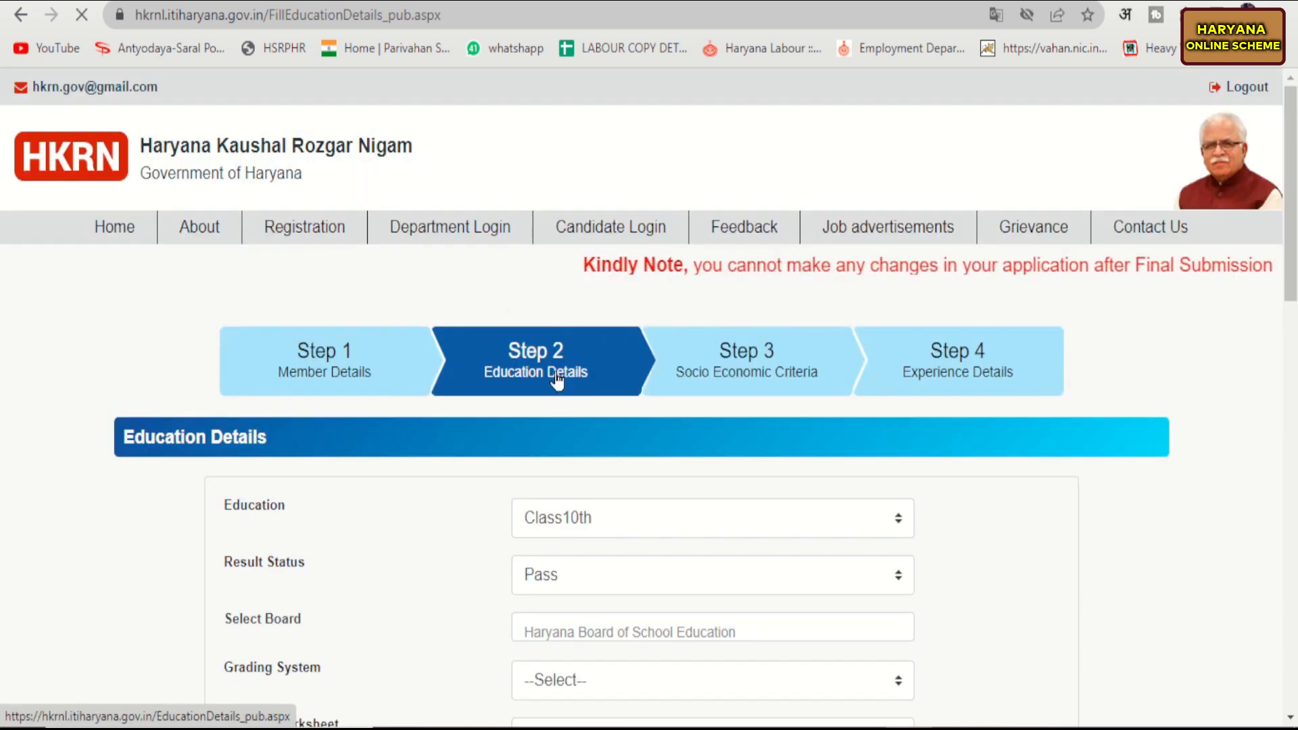
pyautogui.moveTo(227, 326); pyautogui.dragTo(333, 329)
pyautogui.click(572, 341)
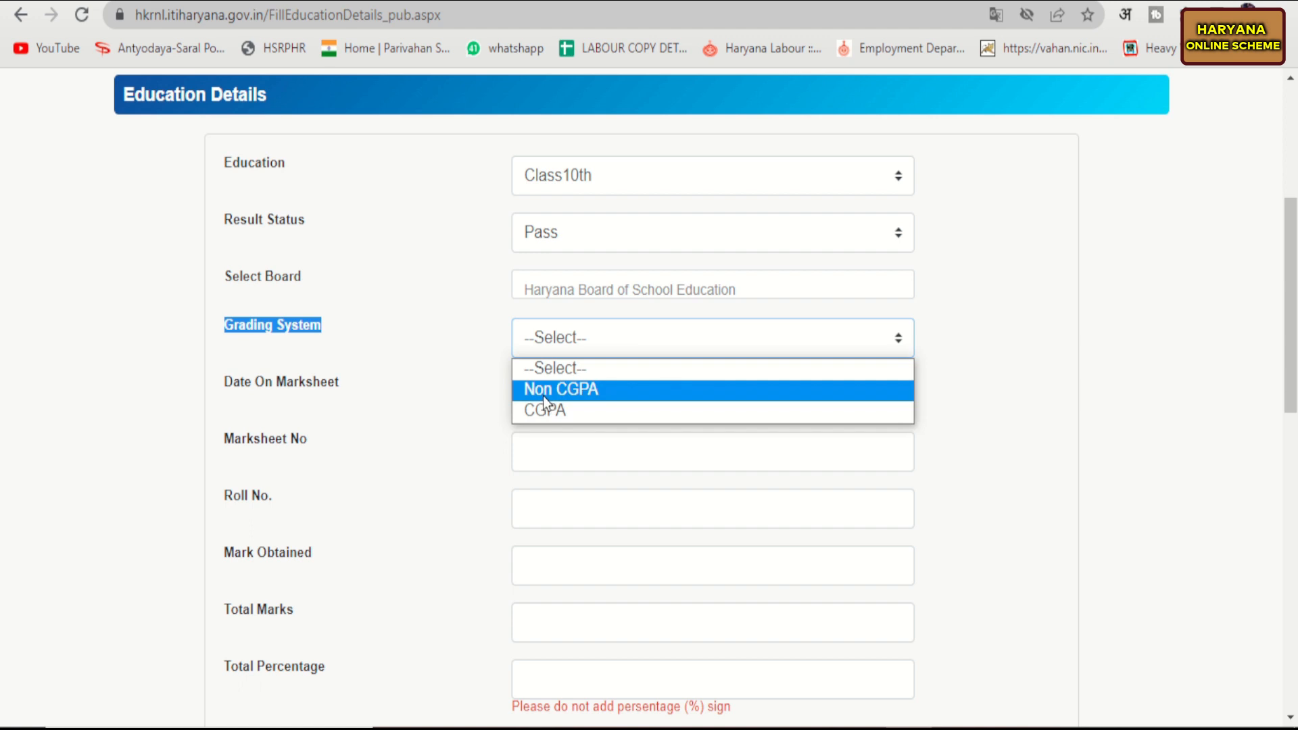
pyautogui.click(544, 396)
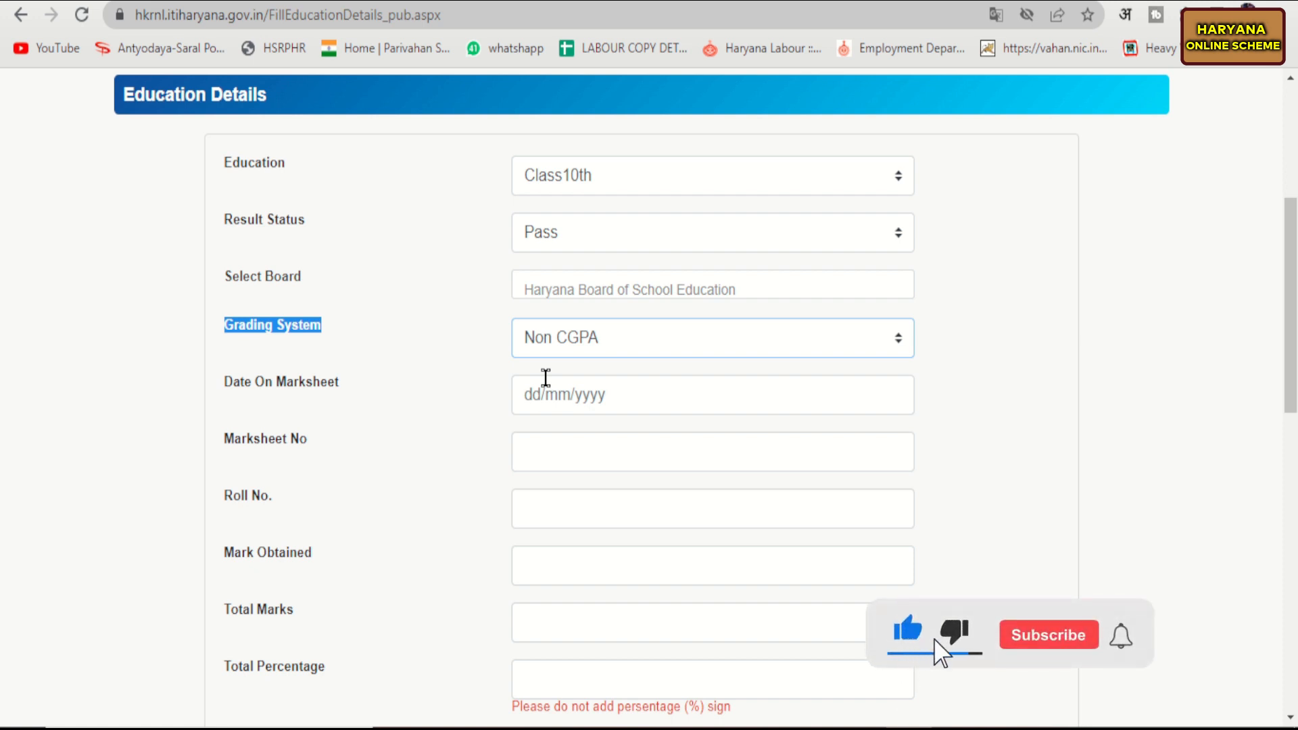
pyautogui.moveTo(244, 383); pyautogui.dragTo(311, 381)
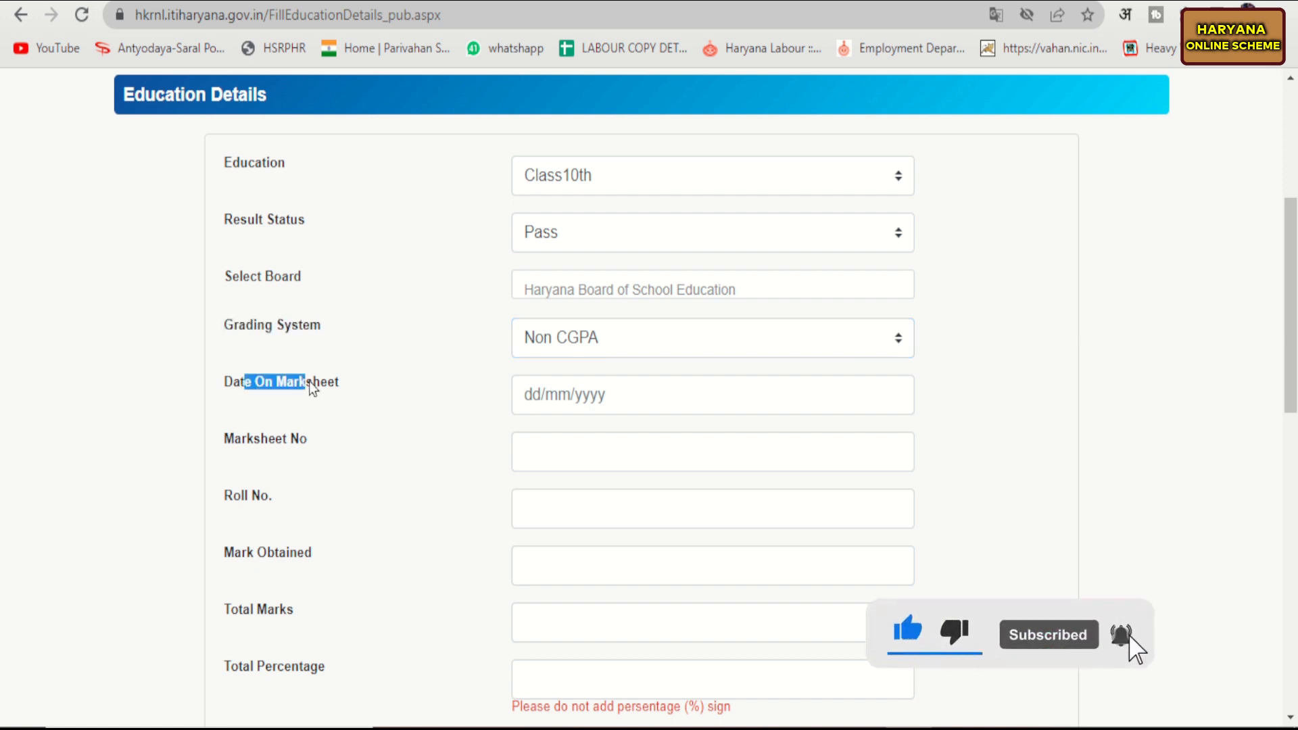
# Enter marksheet date 14/12/2012, the marksheet number and the roll number.
pyautogui.click(627, 398)
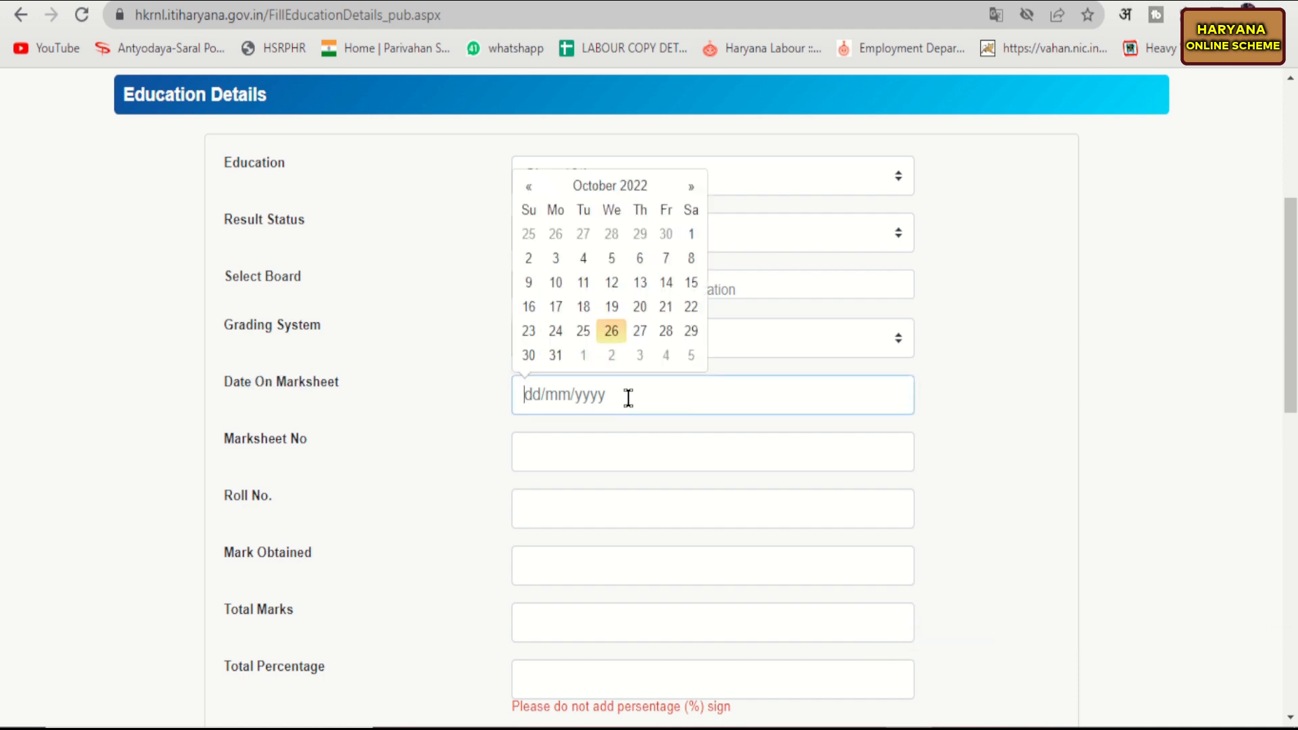
pyautogui.write('??/12/20??')
pyautogui.click(580, 444)
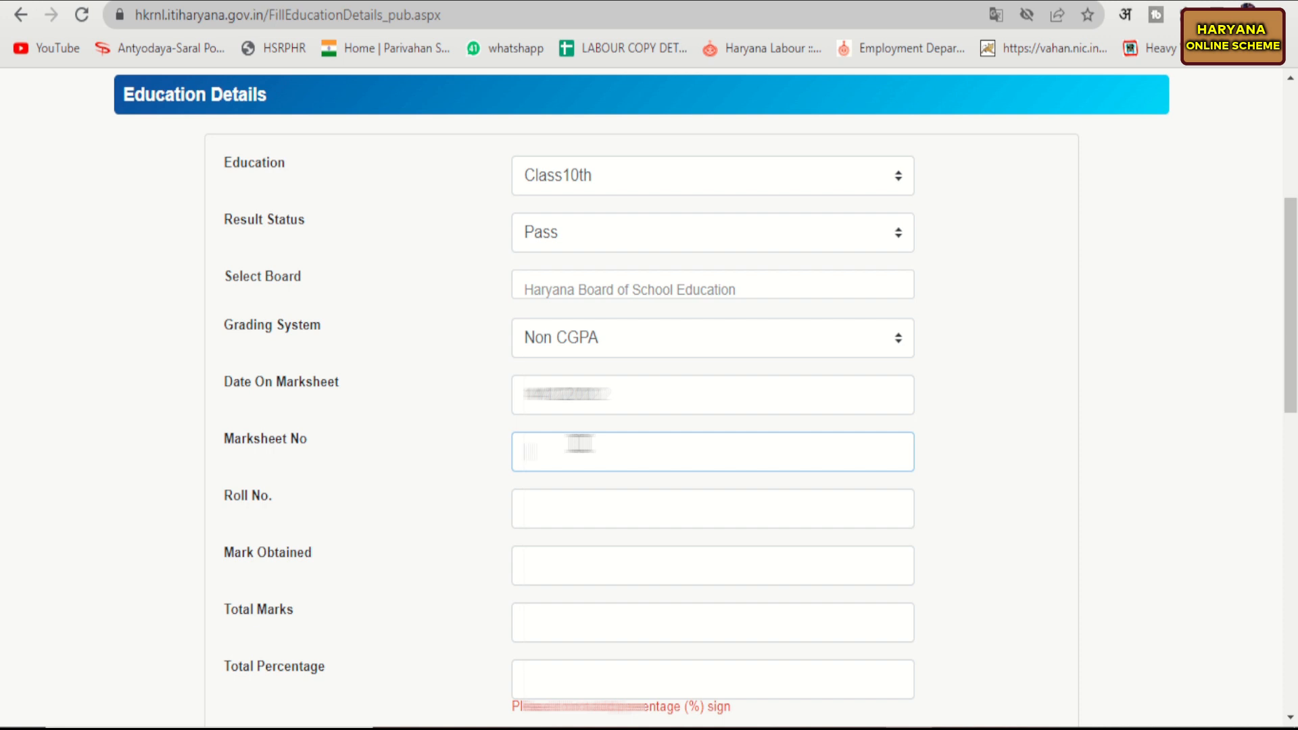
pyautogui.write('???????')
pyautogui.moveTo(234, 495); pyautogui.dragTo(252, 497)
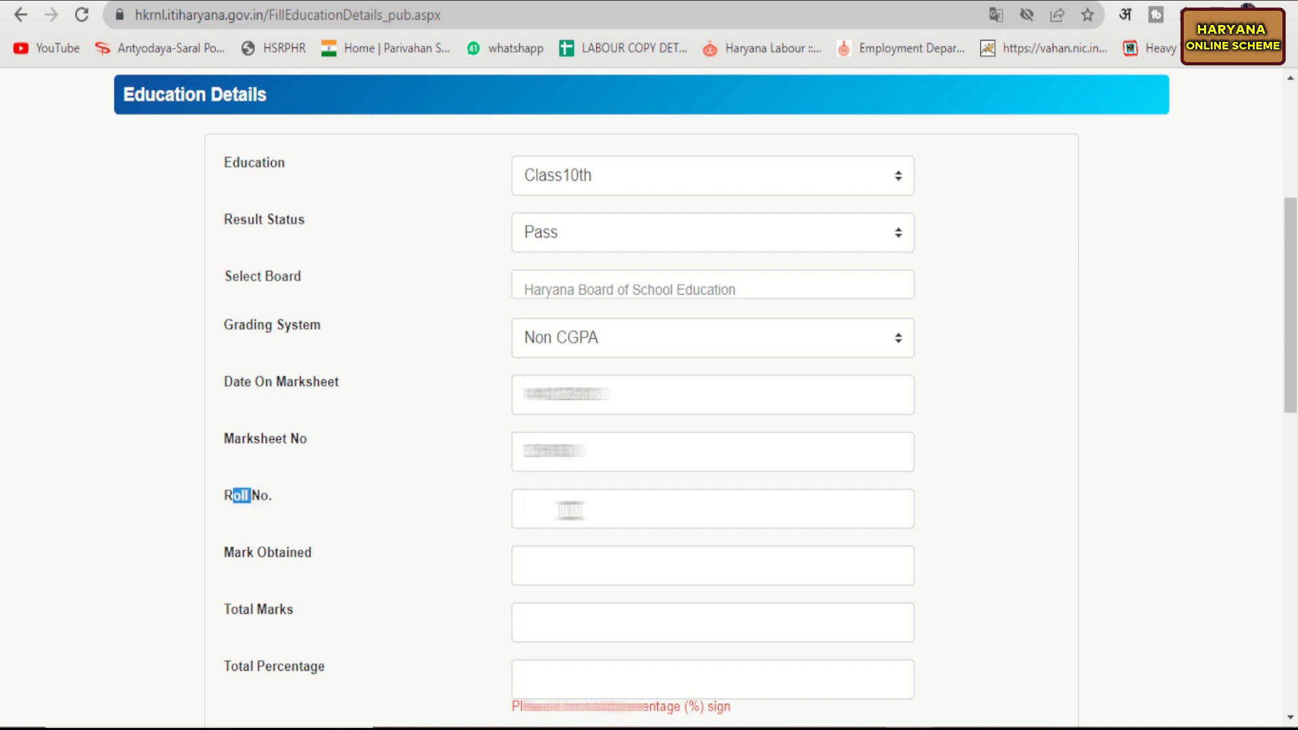
pyautogui.click(549, 509)
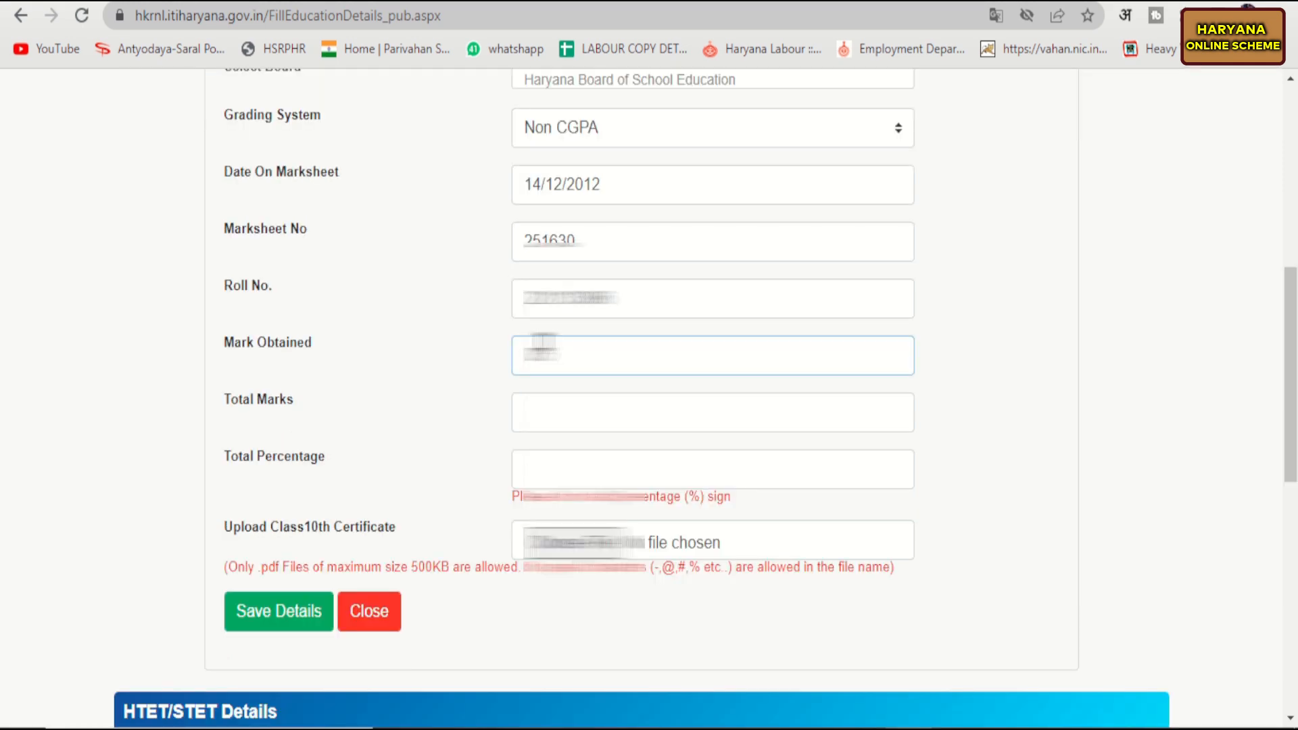
pyautogui.press('Tab')
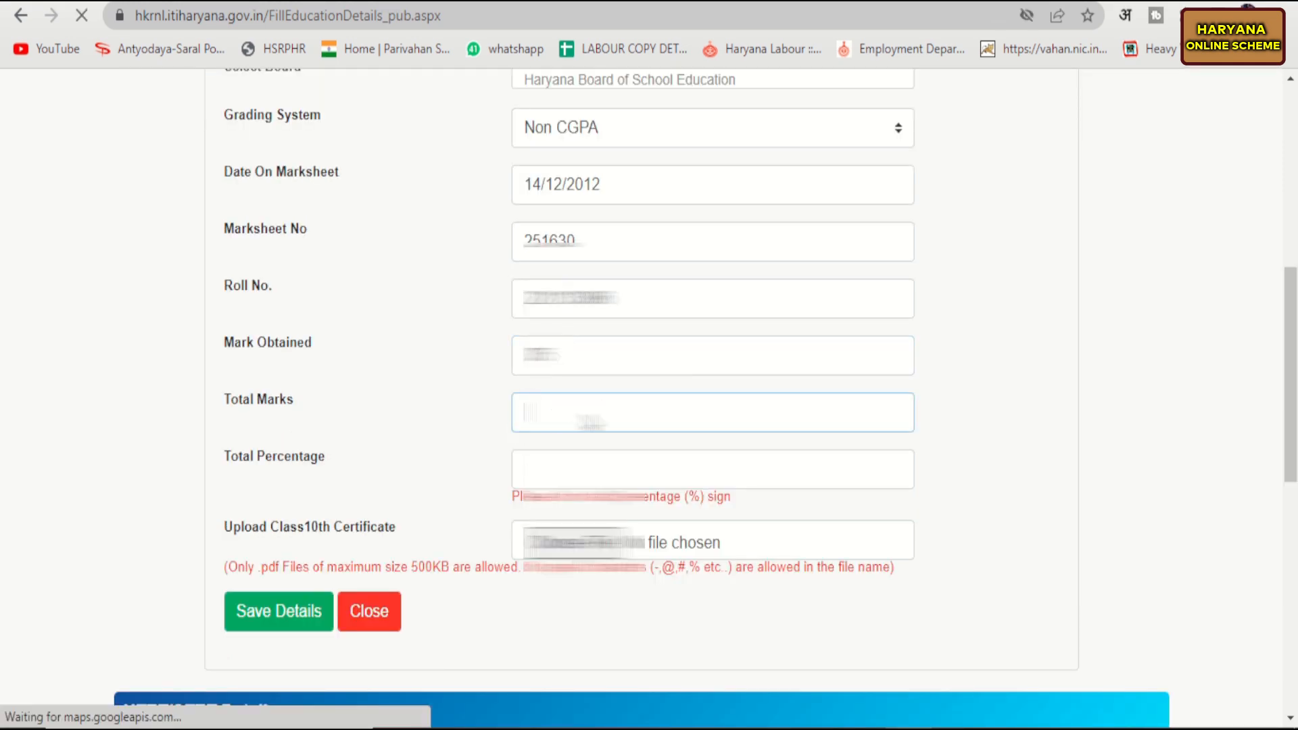
# Enter 500 as Total Marks so the percentage calculates automatically.
pyautogui.scroll(-10, 584, 417)
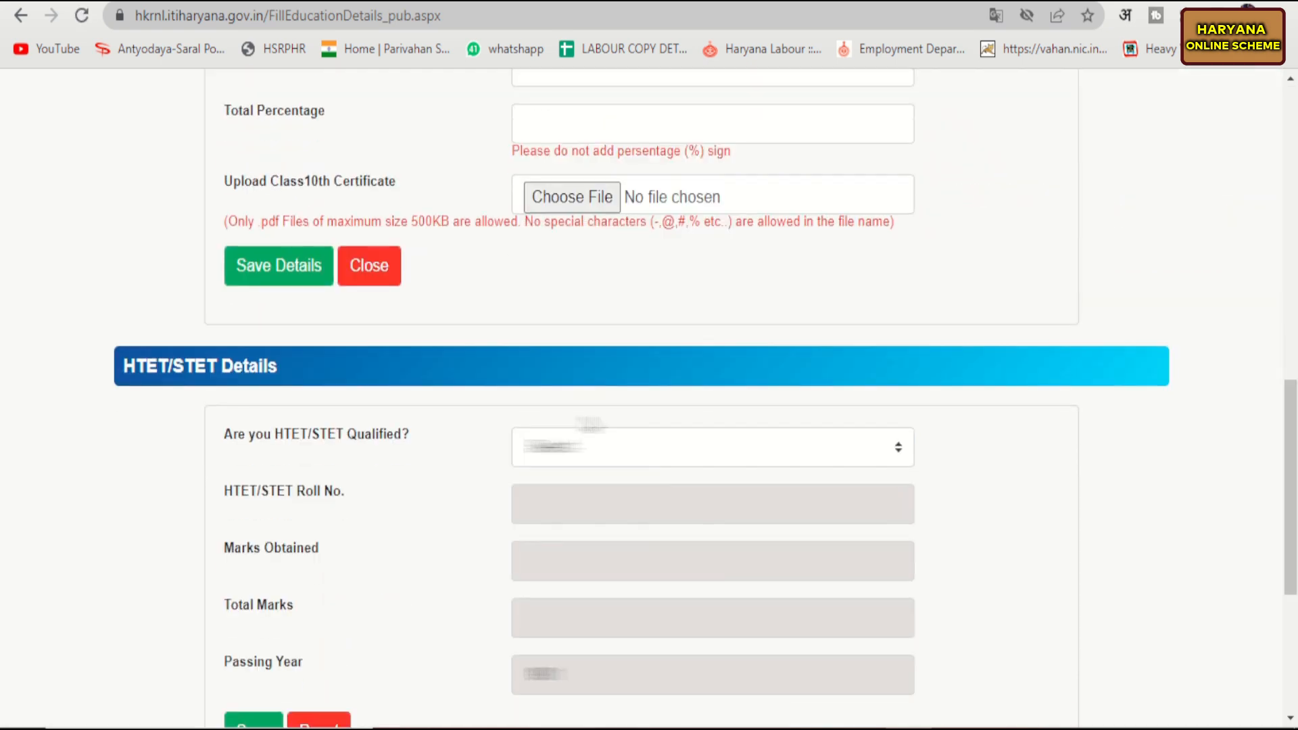
pyautogui.scroll(6, 590, 424)
pyautogui.click(570, 489)
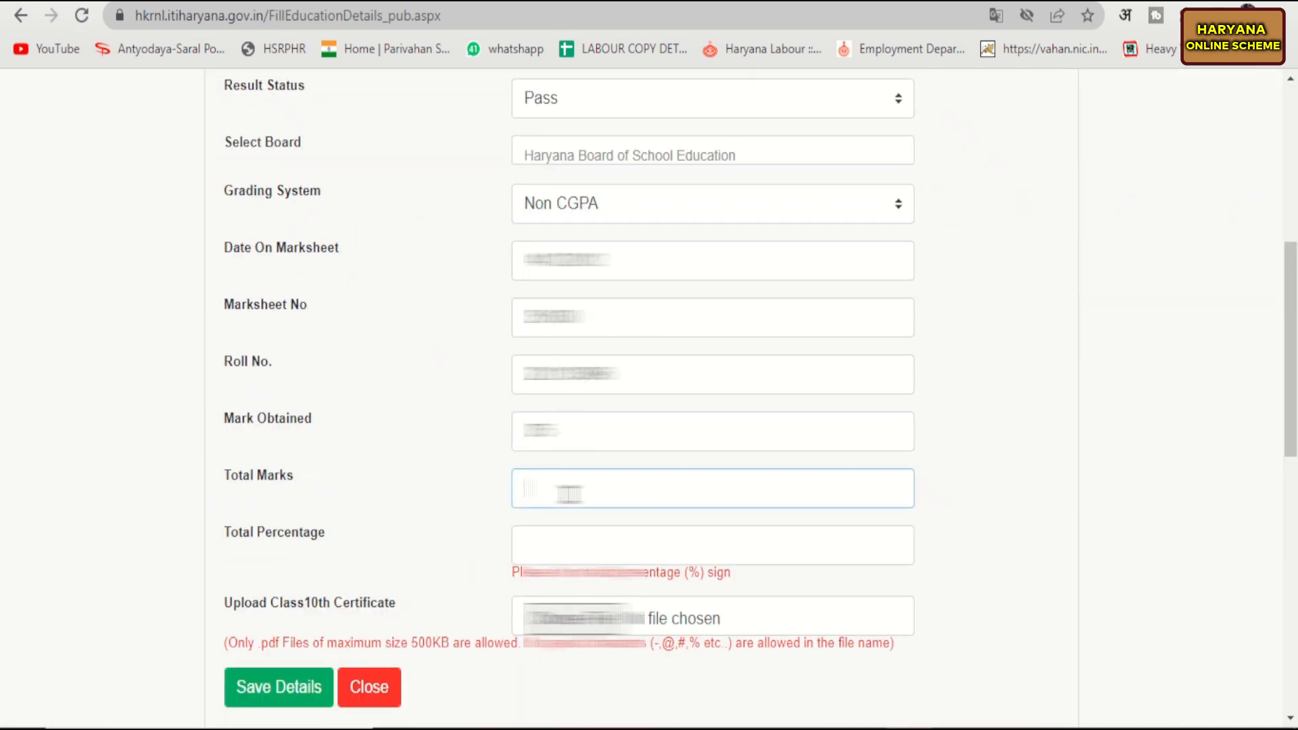
pyautogui.write('500')
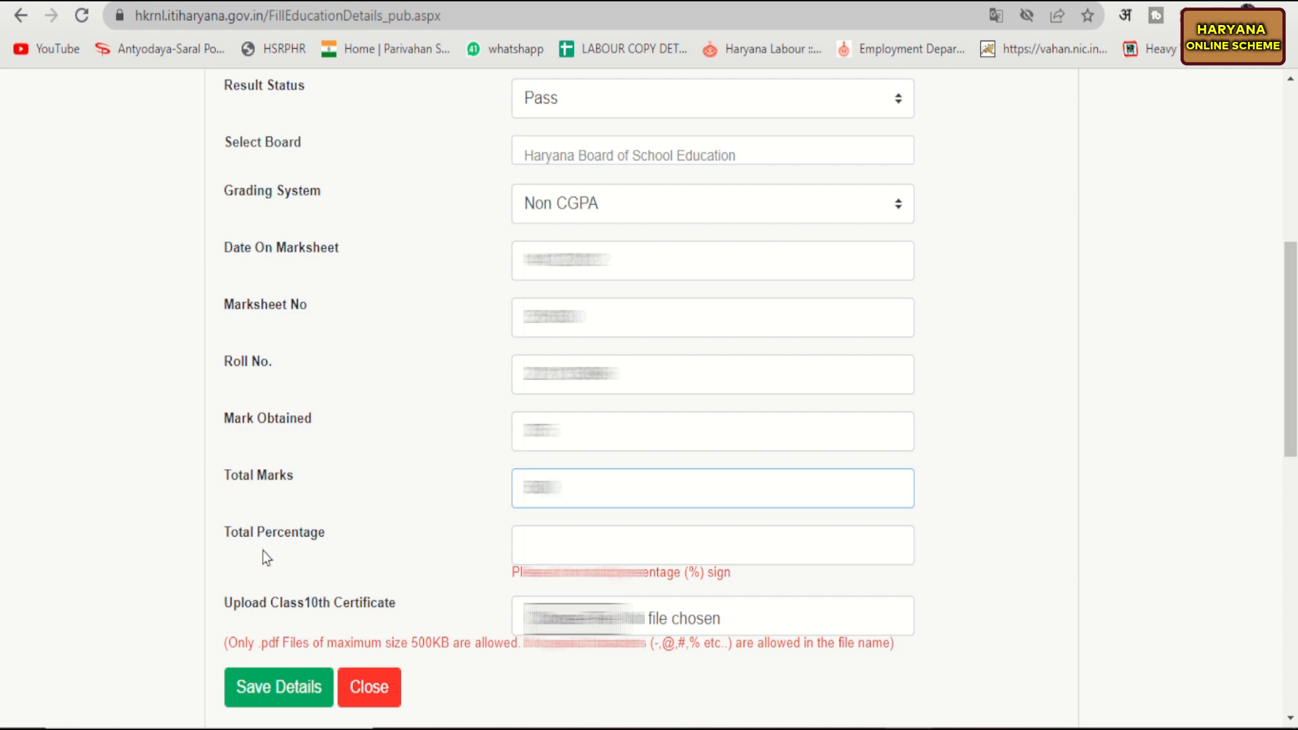
pyautogui.click(367, 545)
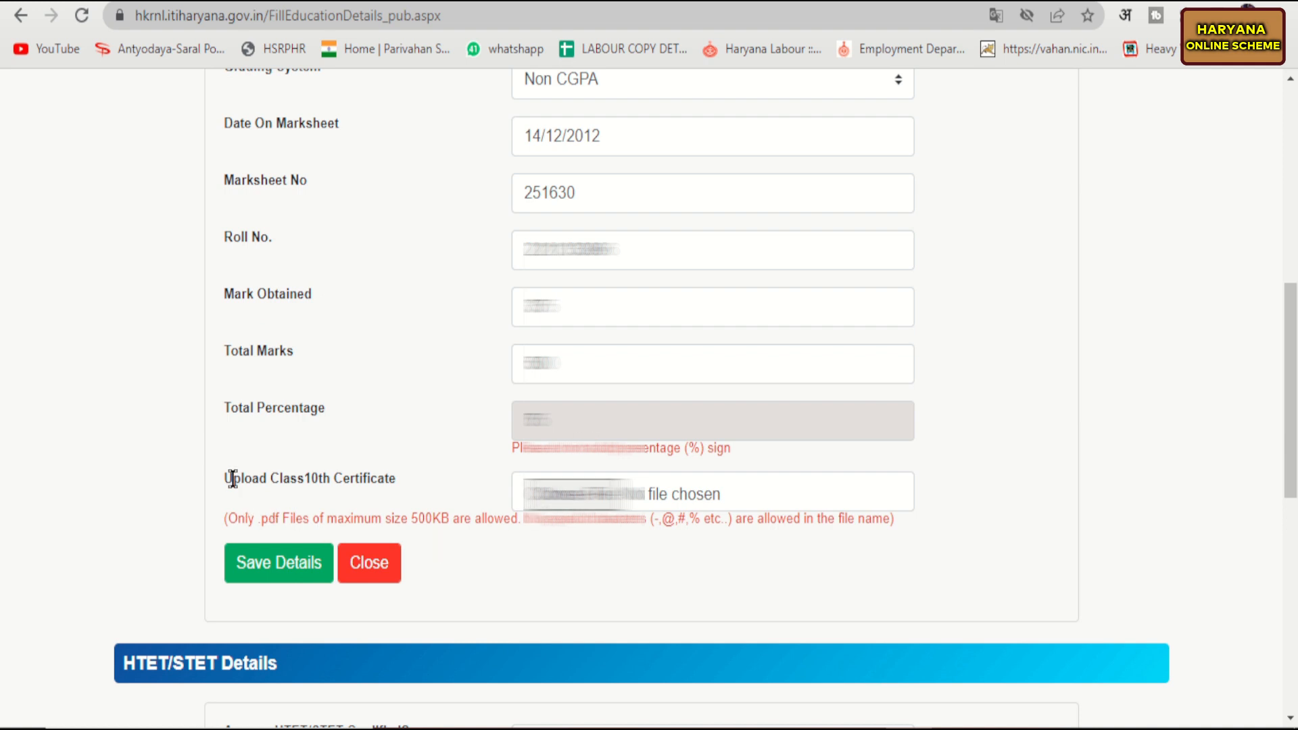
# Attach the 10TH certificate PDF, observing the upload size and file-name rules.
pyautogui.moveTo(233, 478); pyautogui.dragTo(397, 482)
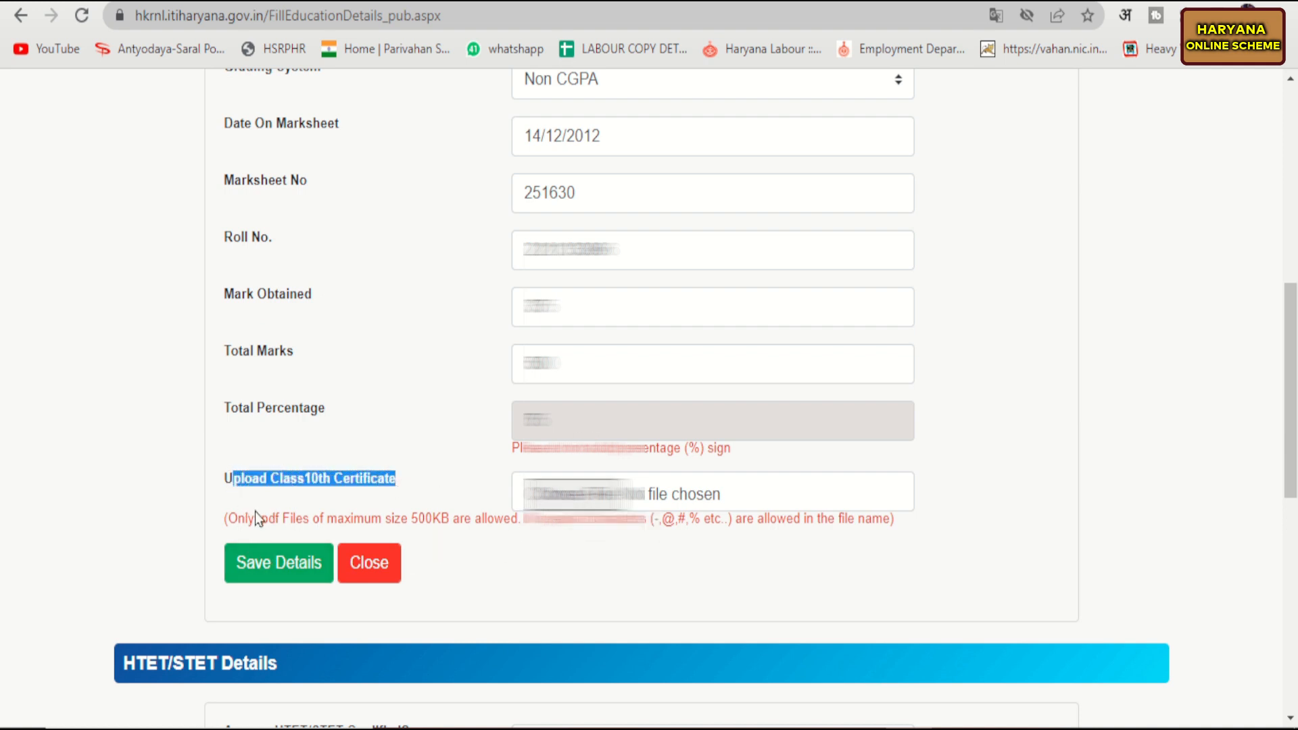
pyautogui.moveTo(249, 518); pyautogui.dragTo(595, 522)
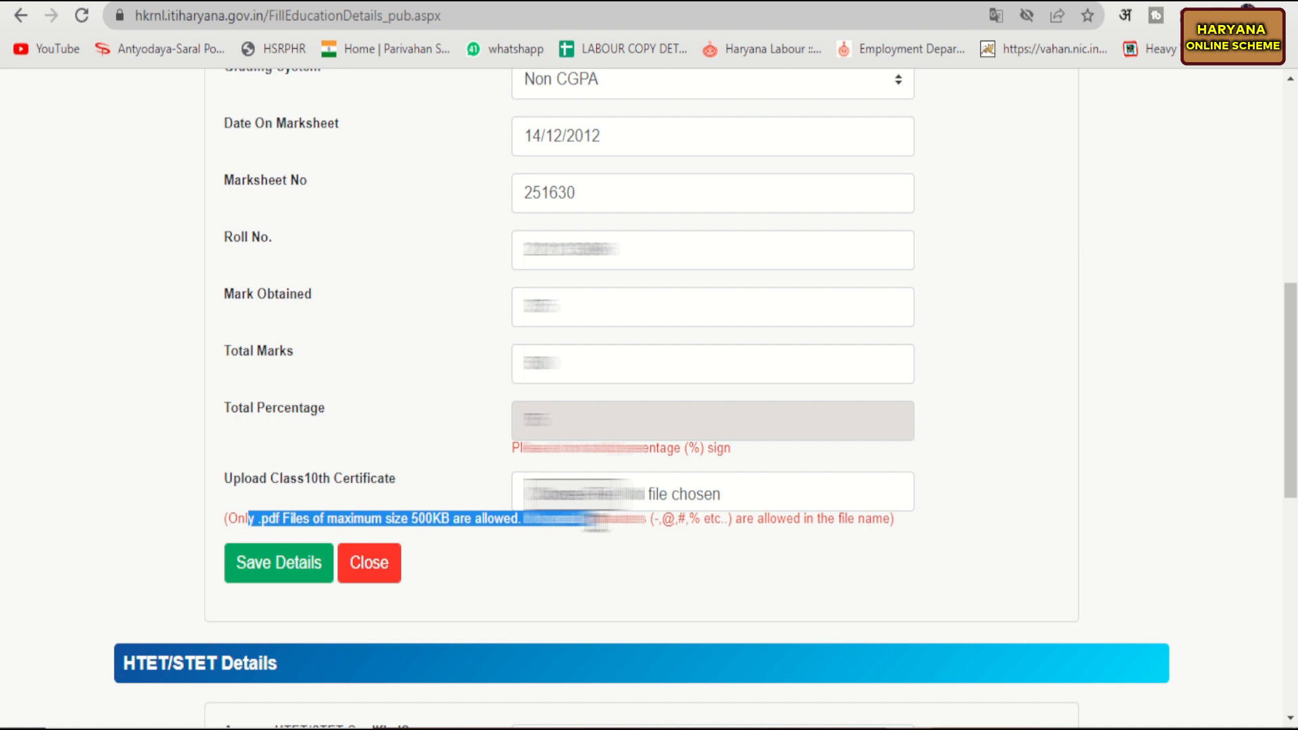
pyautogui.moveTo(595, 522); pyautogui.dragTo(843, 523)
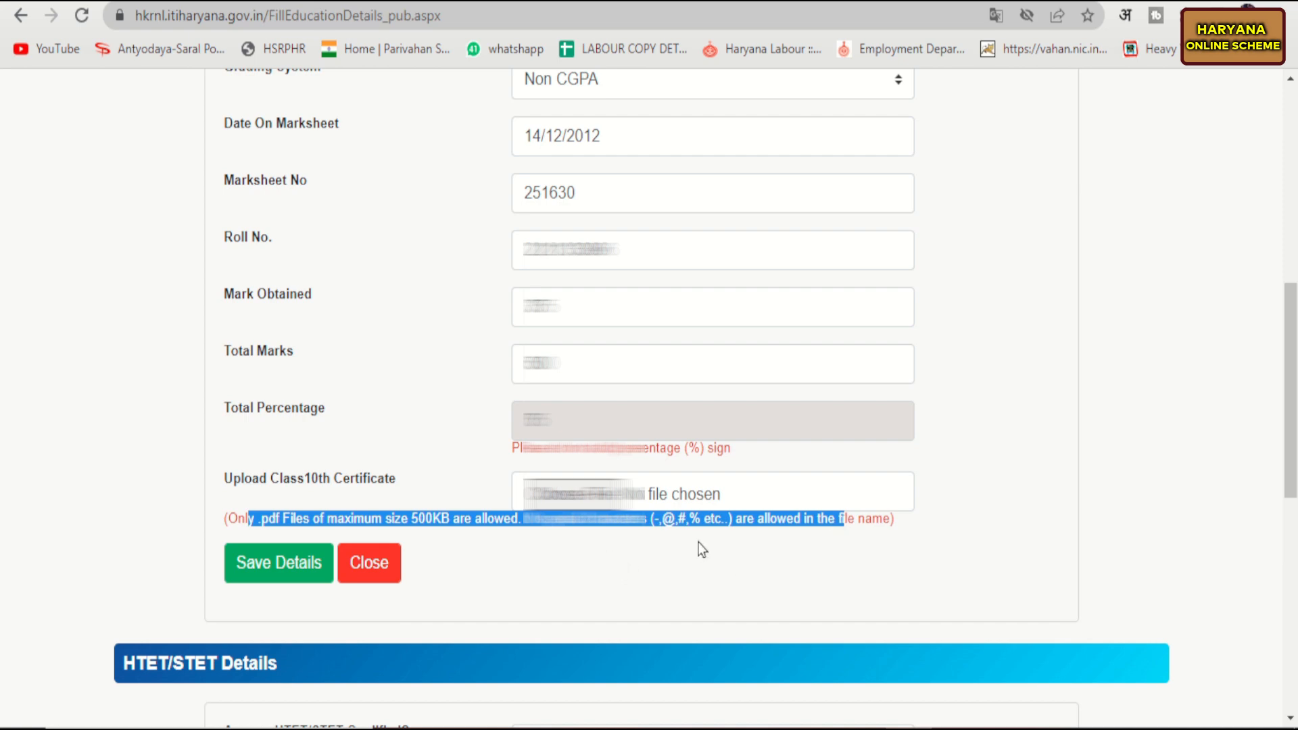
pyautogui.click(582, 494)
pyautogui.press('Return')
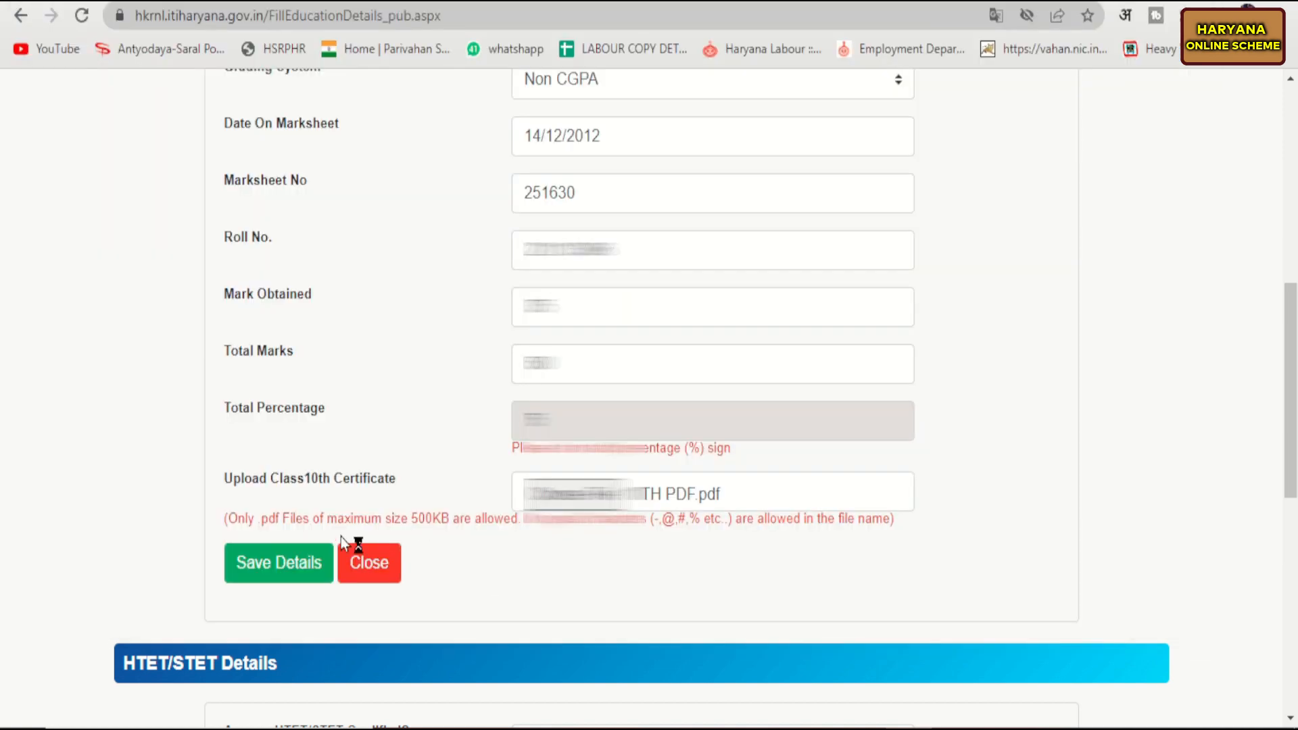
# Save the Class10th education details and open Step 3 Socio Economic Criteria.
pyautogui.click(297, 566)
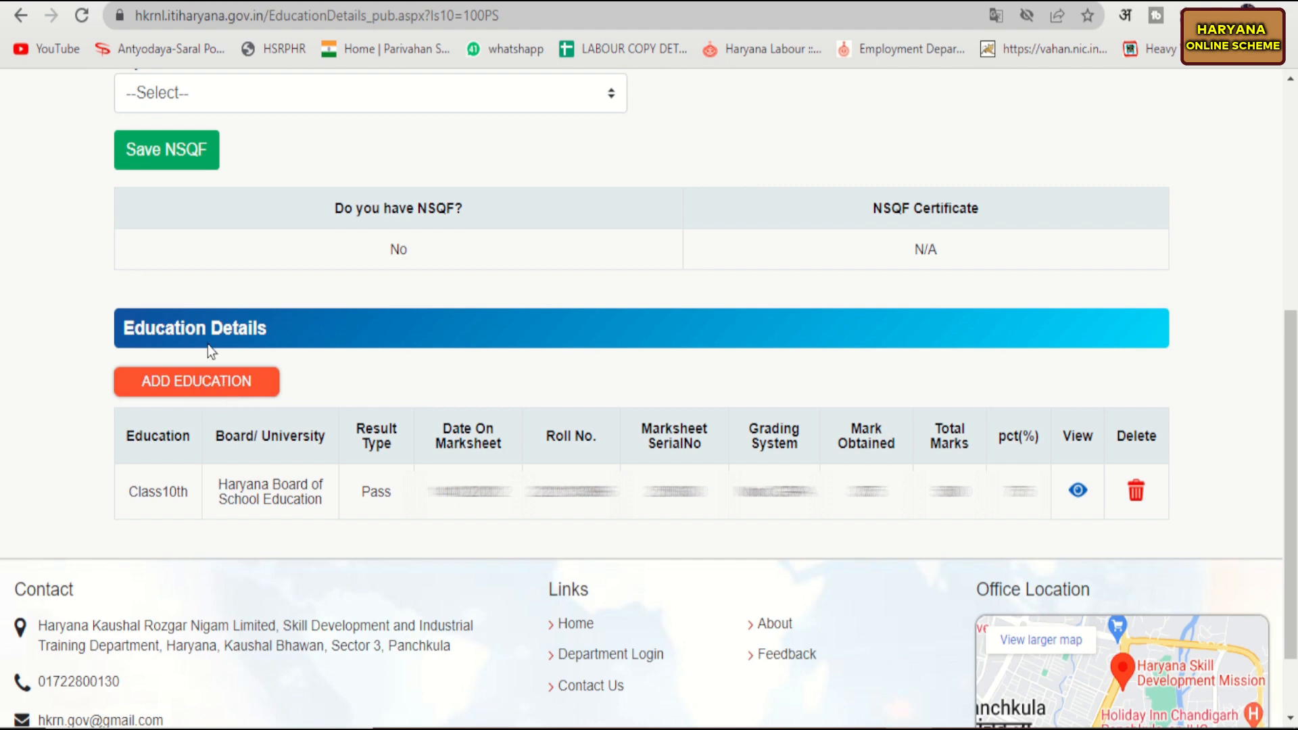
pyautogui.click(228, 380)
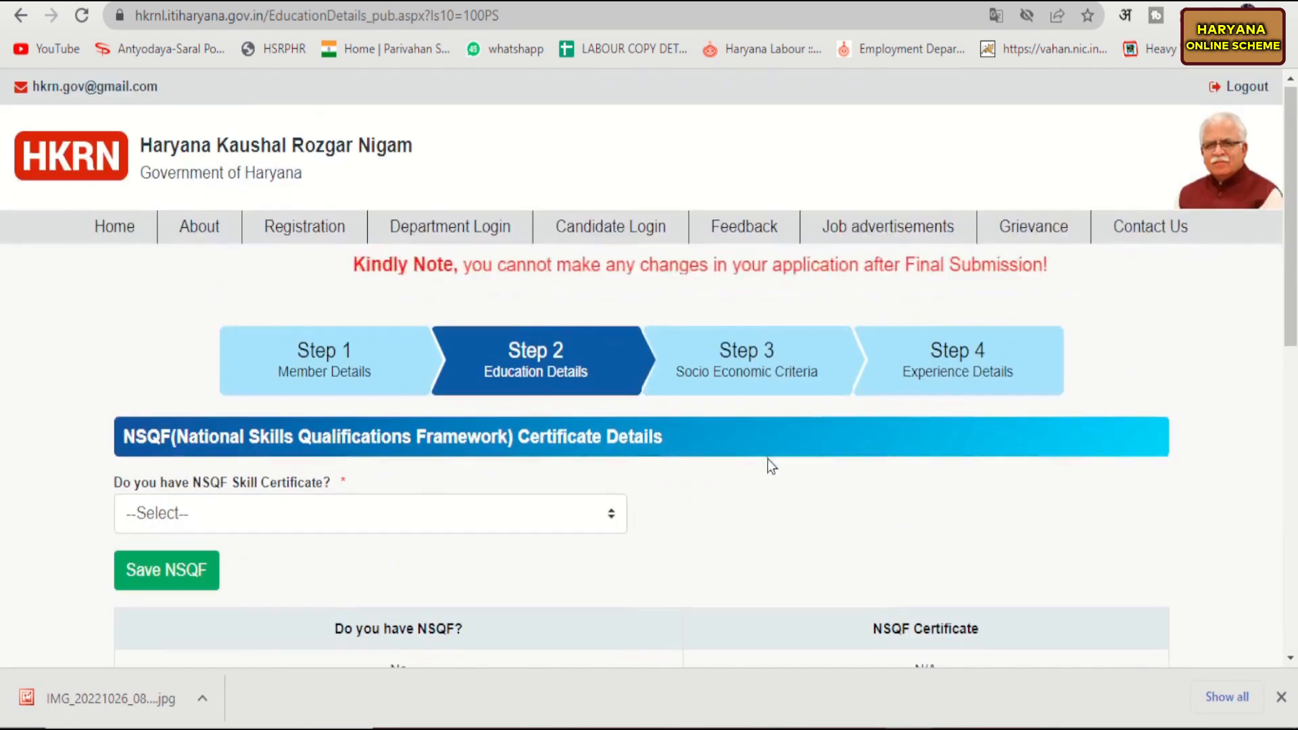
pyautogui.click(746, 371)
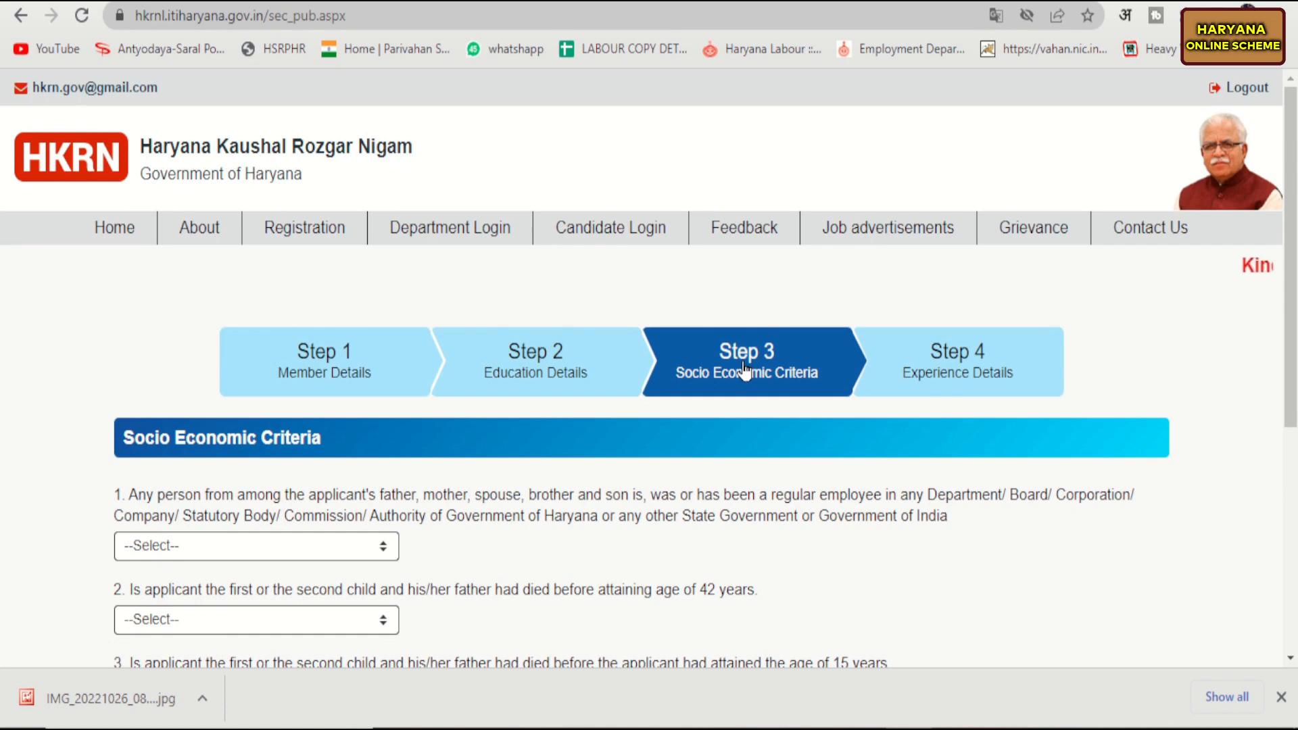
# Answer No to Socio Economic Criteria question 2.
pyautogui.scroll(-3, 90, 376)
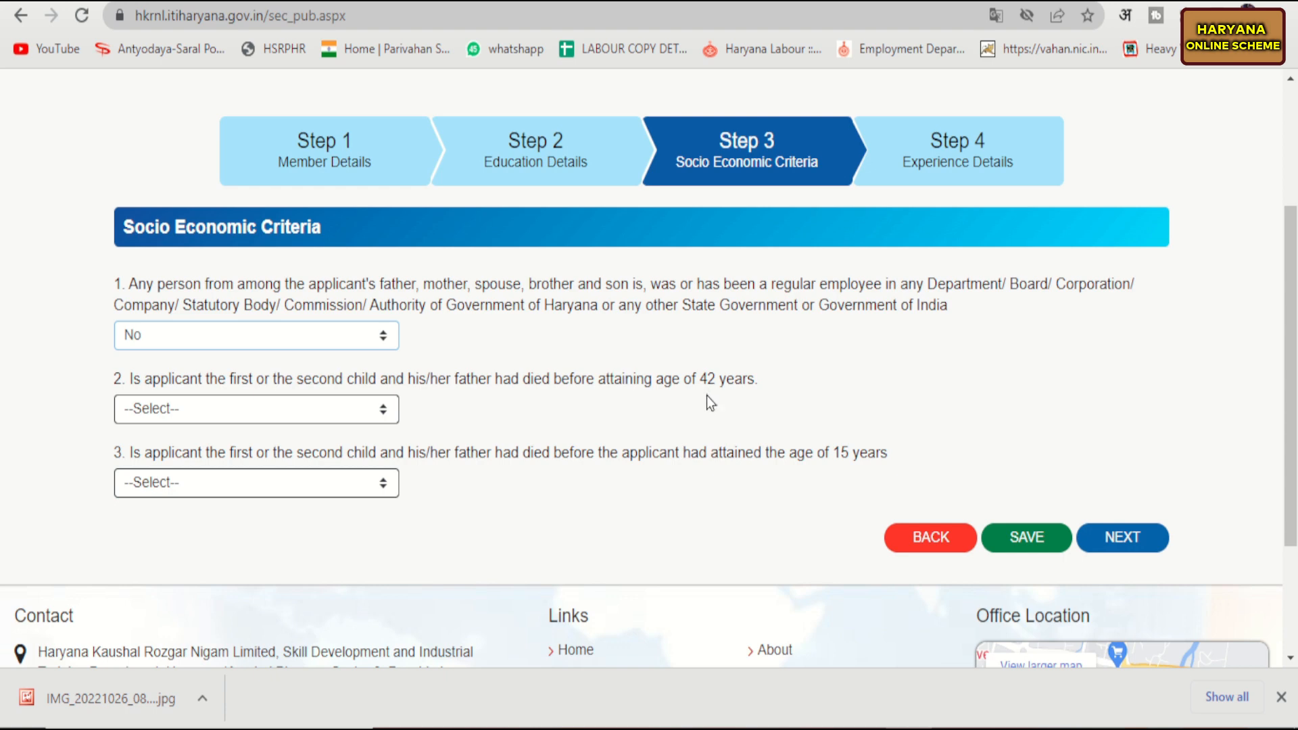
pyautogui.click(257, 413)
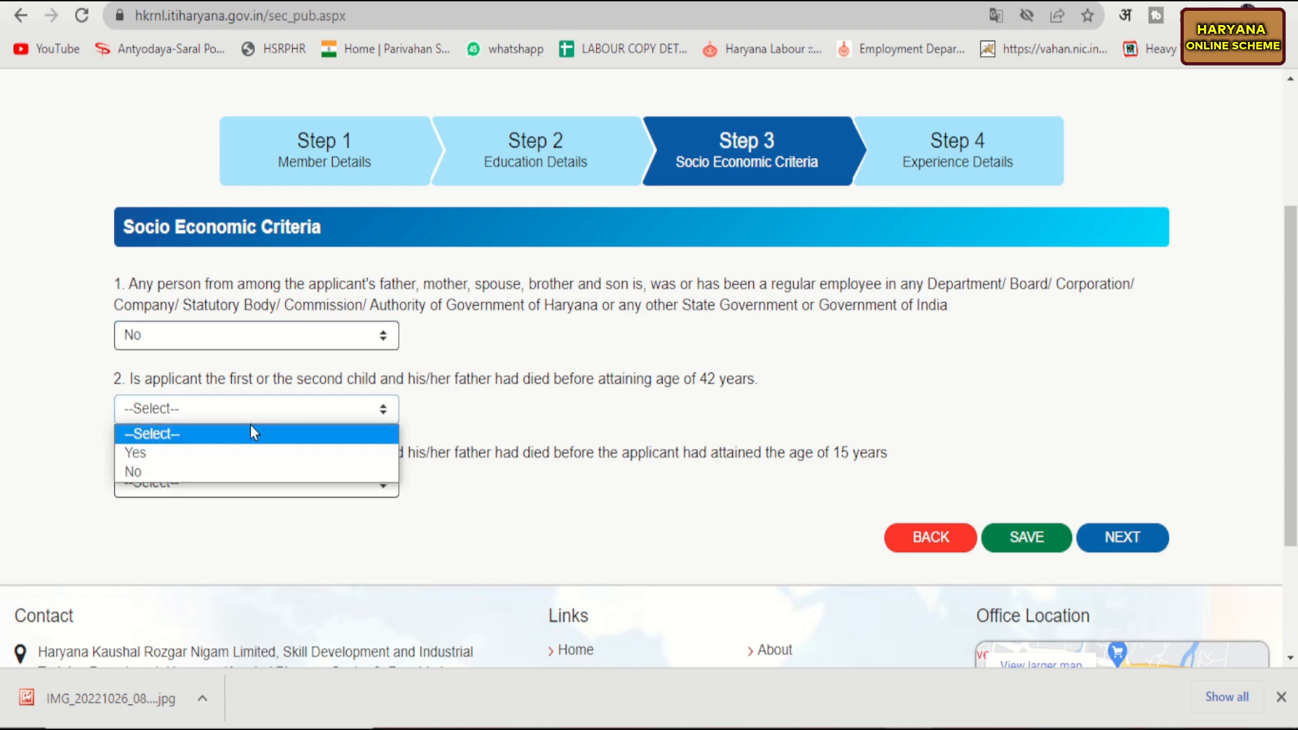
pyautogui.click(239, 473)
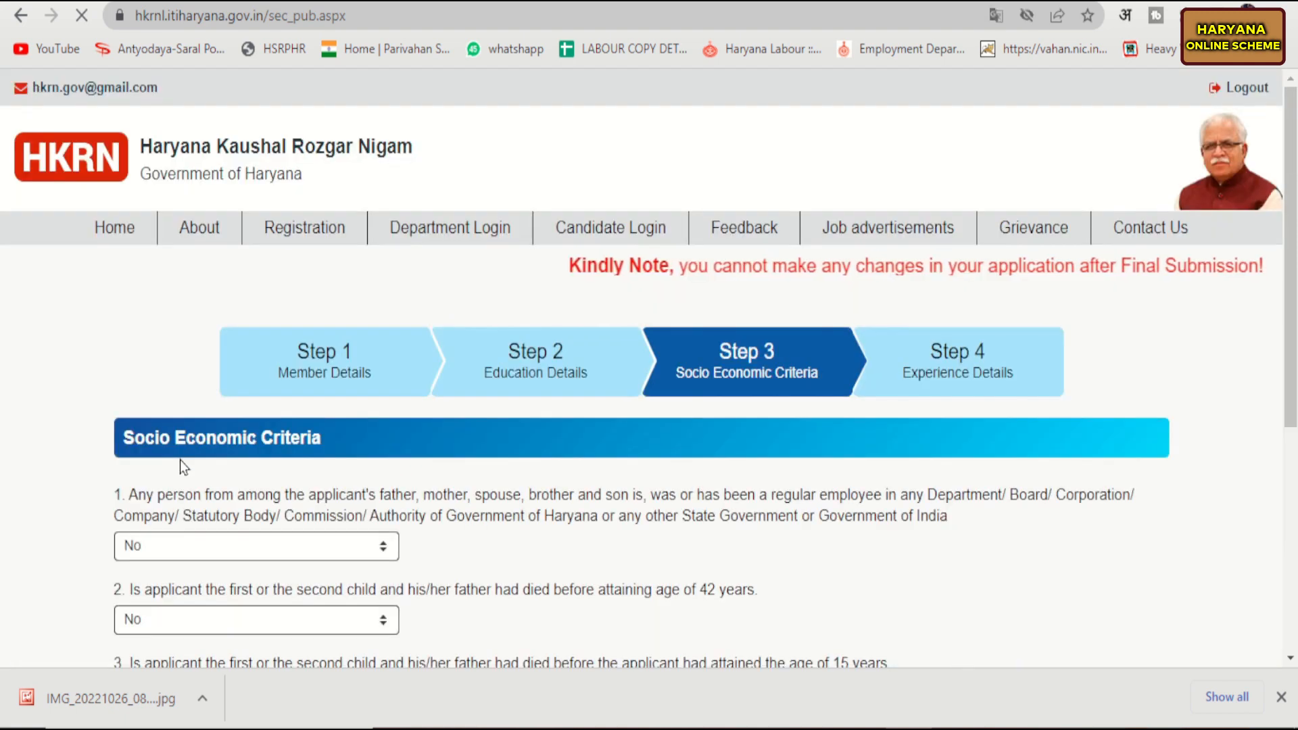
pyautogui.scroll(-5, 342, 275)
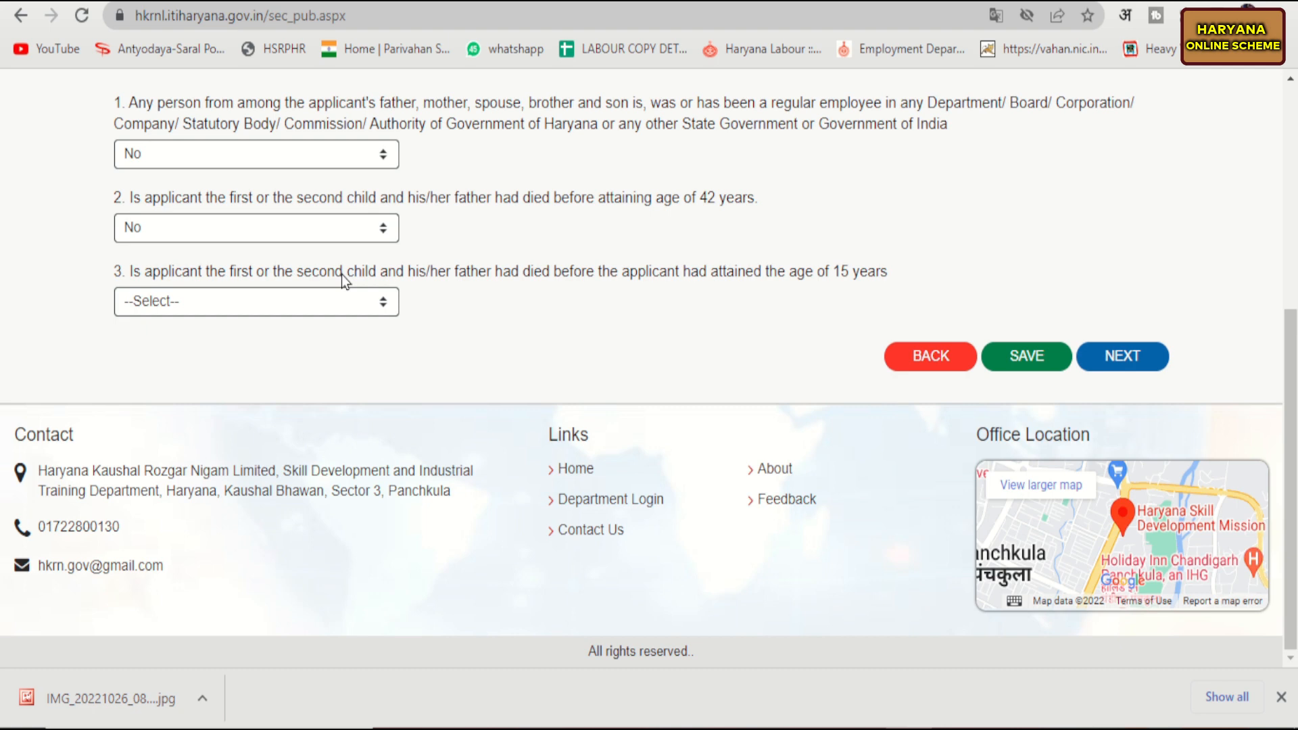
# Answer No to question 3, save the socio-economic answers and continue to Experience Details.
pyautogui.press('n')
pyautogui.click(1026, 363)
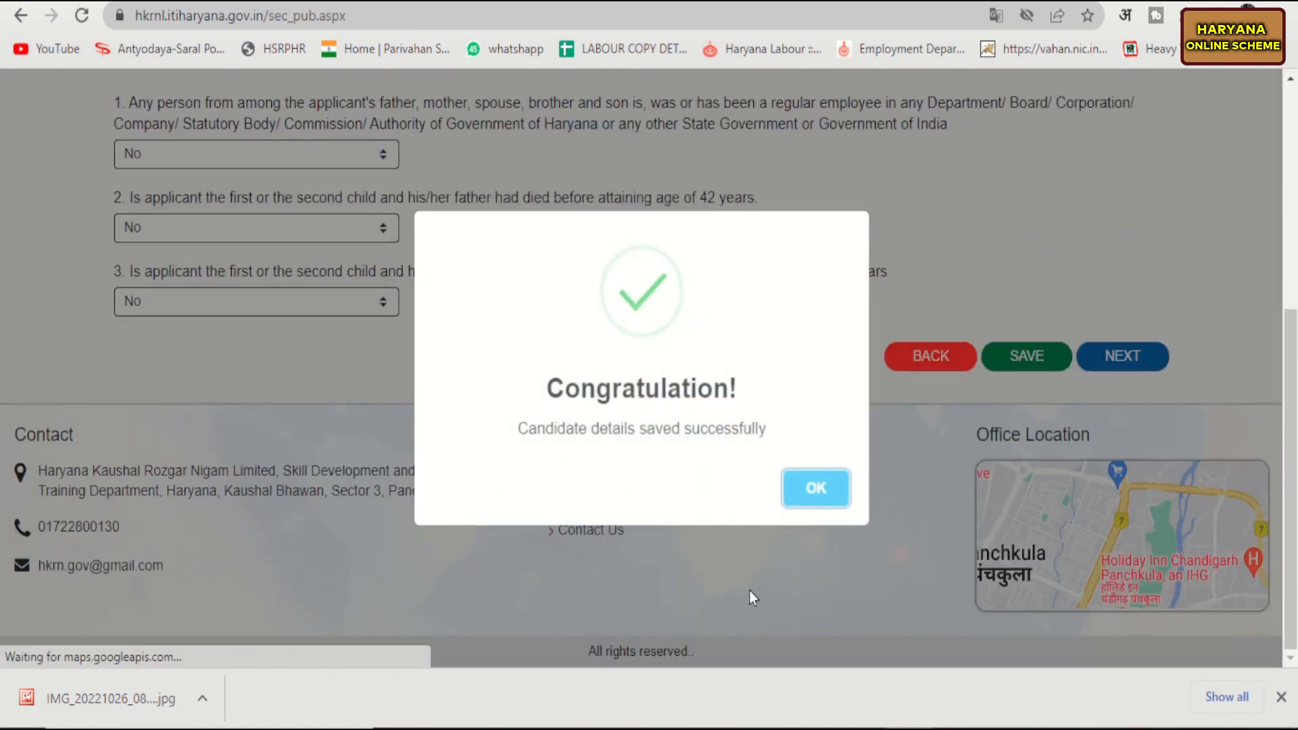
pyautogui.click(811, 499)
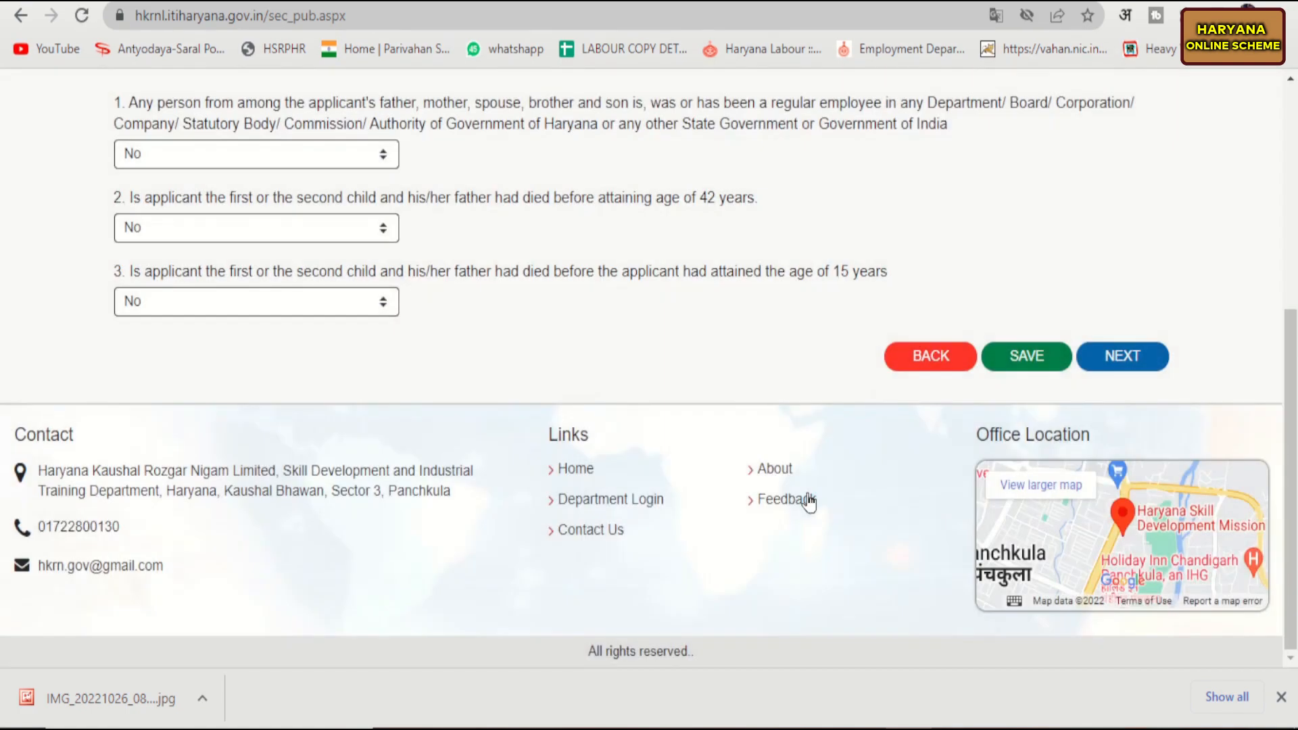
pyautogui.click(1128, 357)
pyautogui.scroll(3, 349, 488)
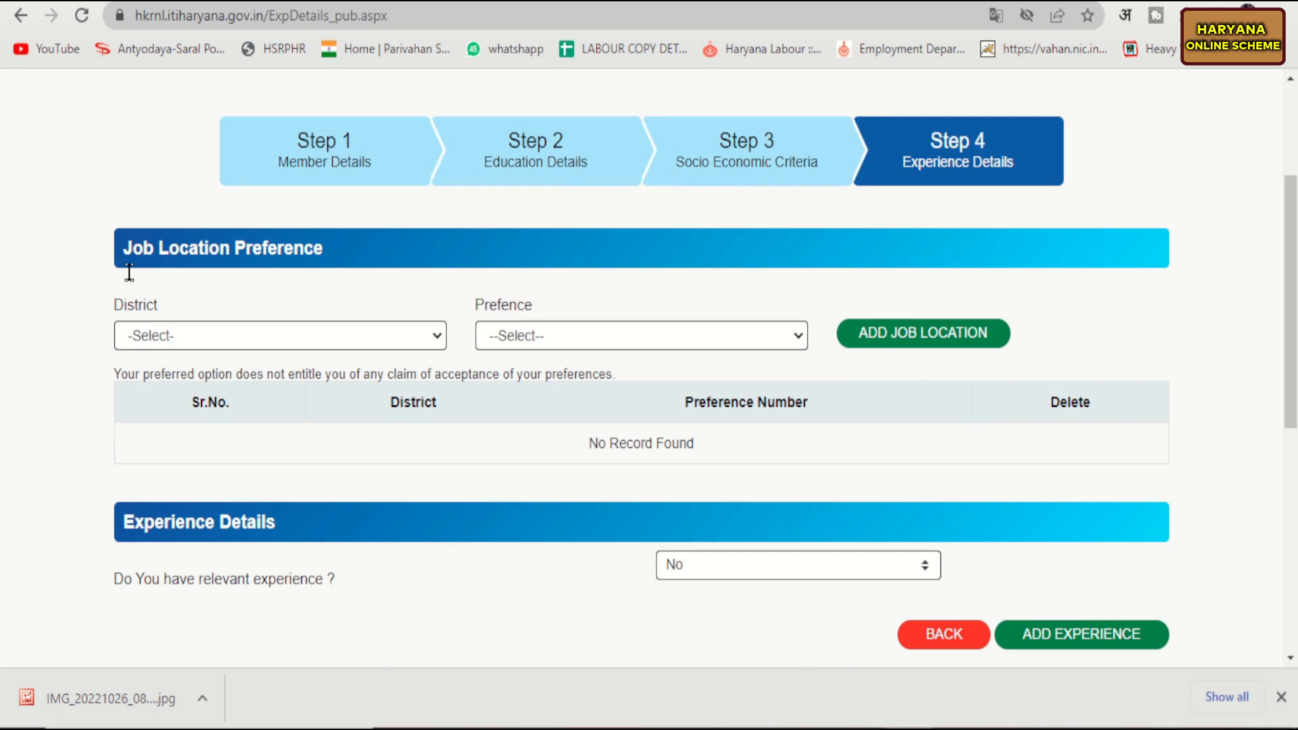
# Add Sirsa district as job location Preference 1.
pyautogui.click(154, 337)
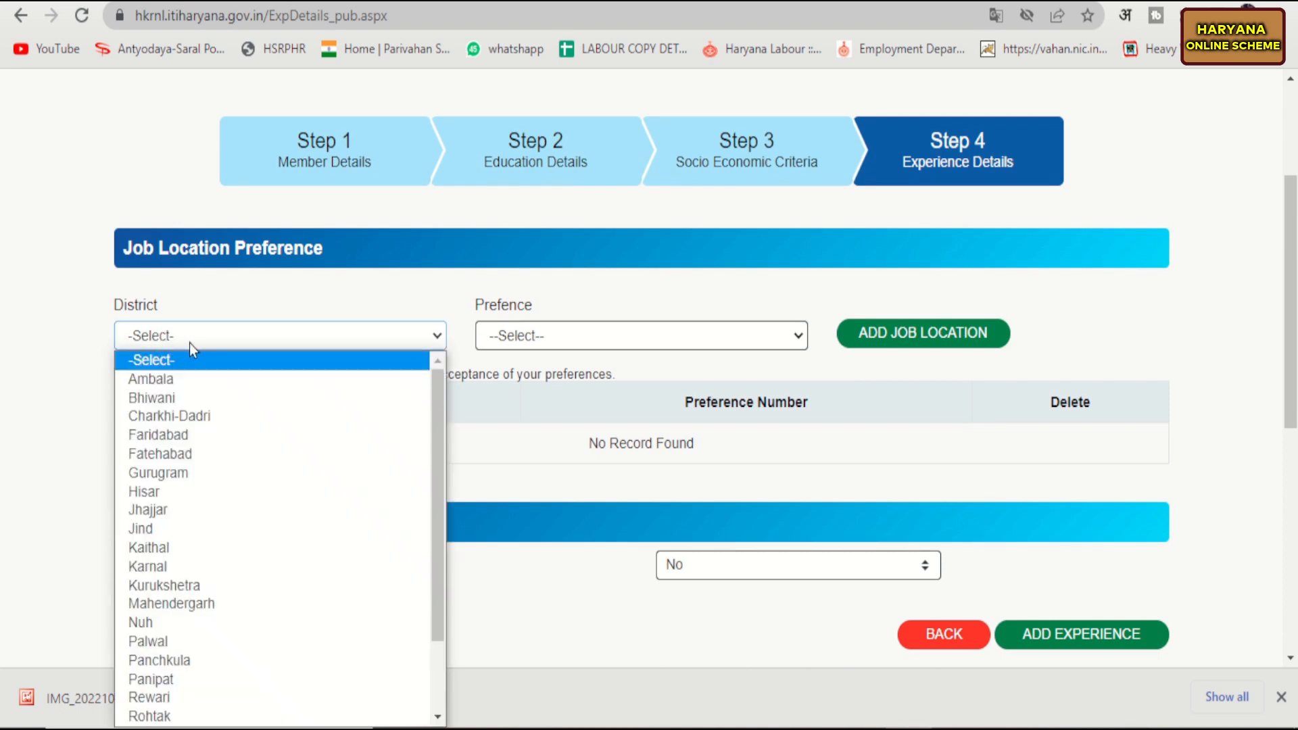
pyautogui.press('s')
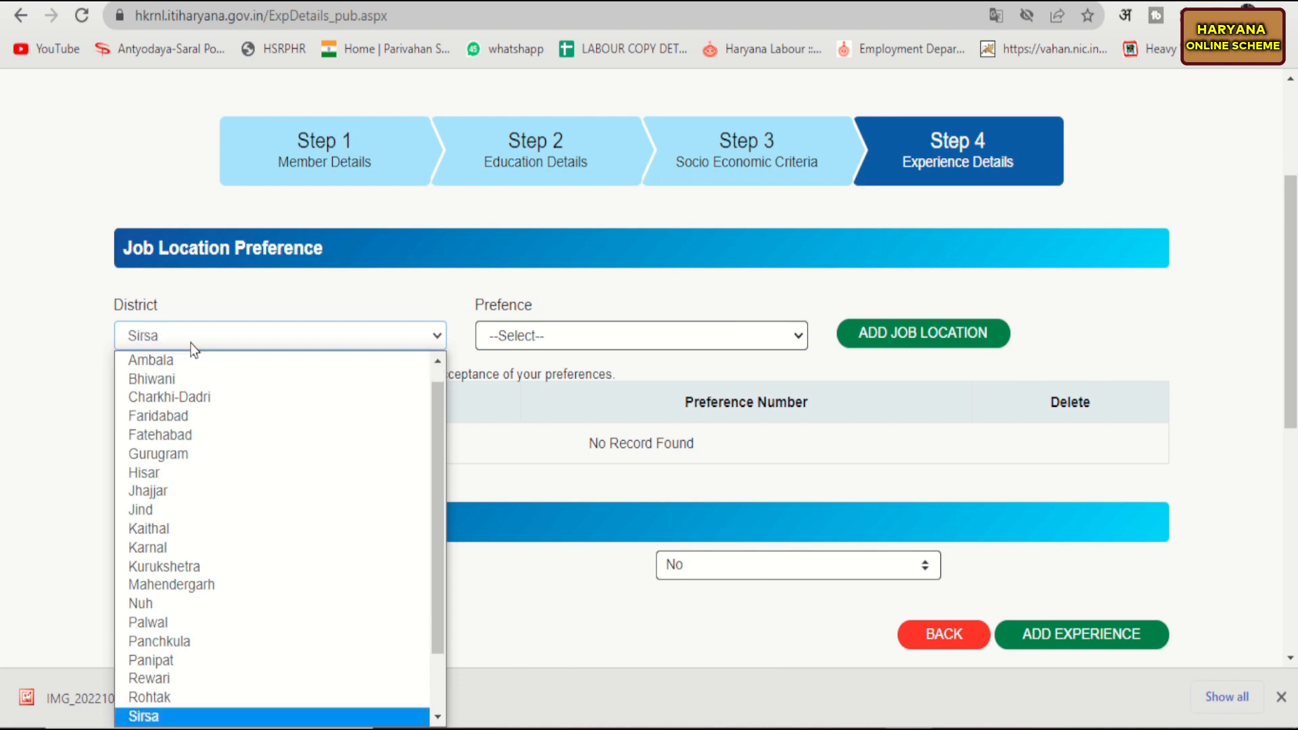
pyautogui.press('Return')
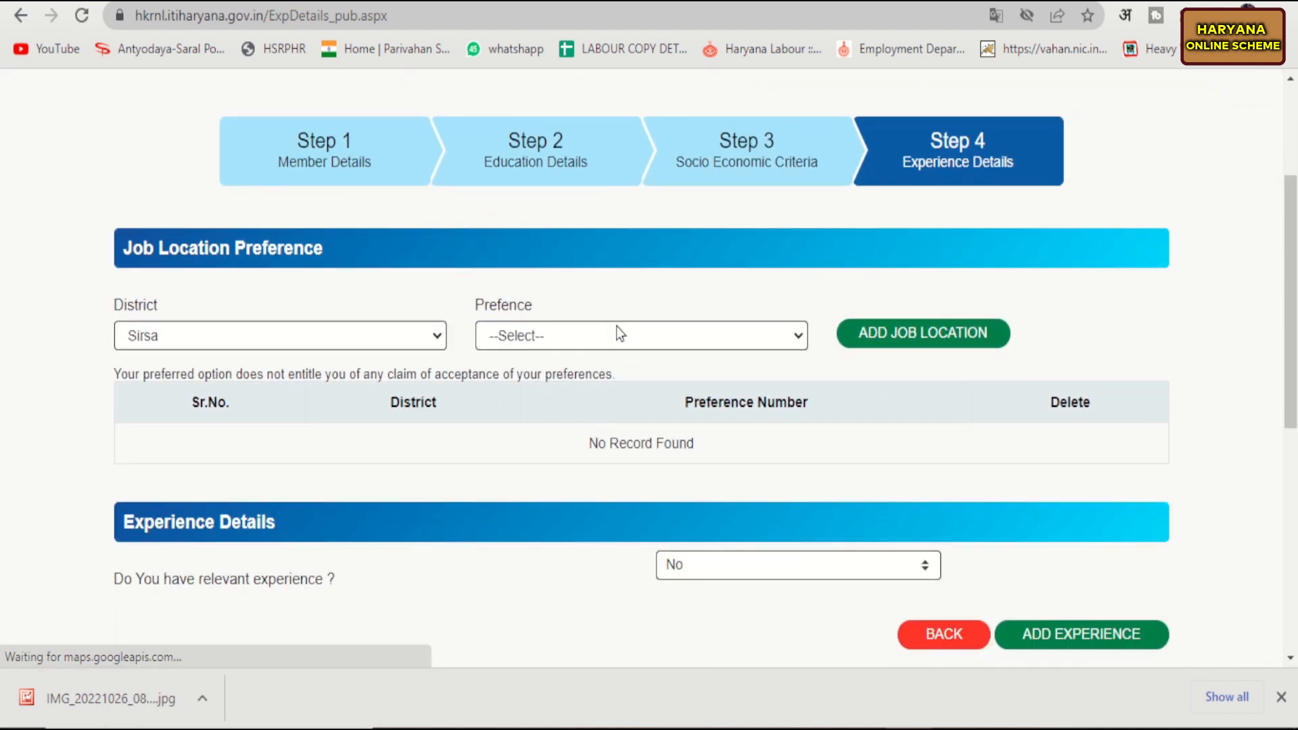
pyautogui.click(557, 336)
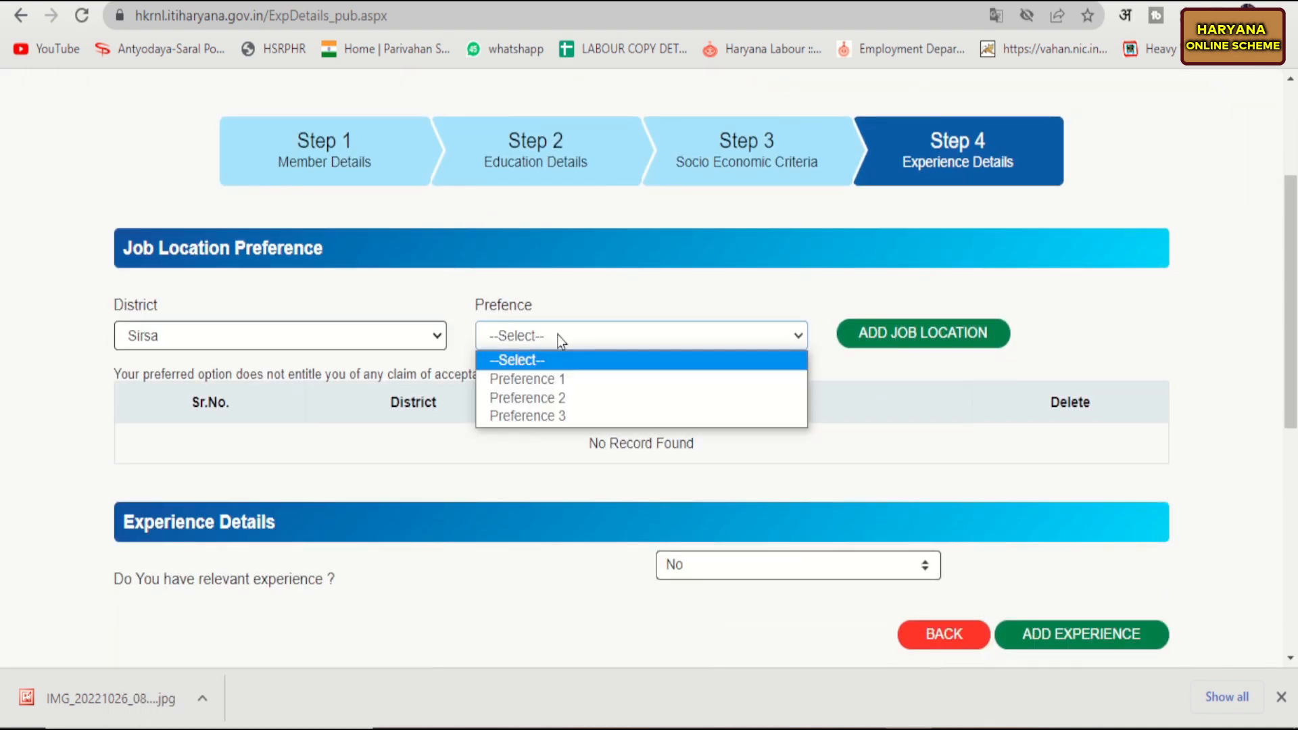
pyautogui.click(554, 380)
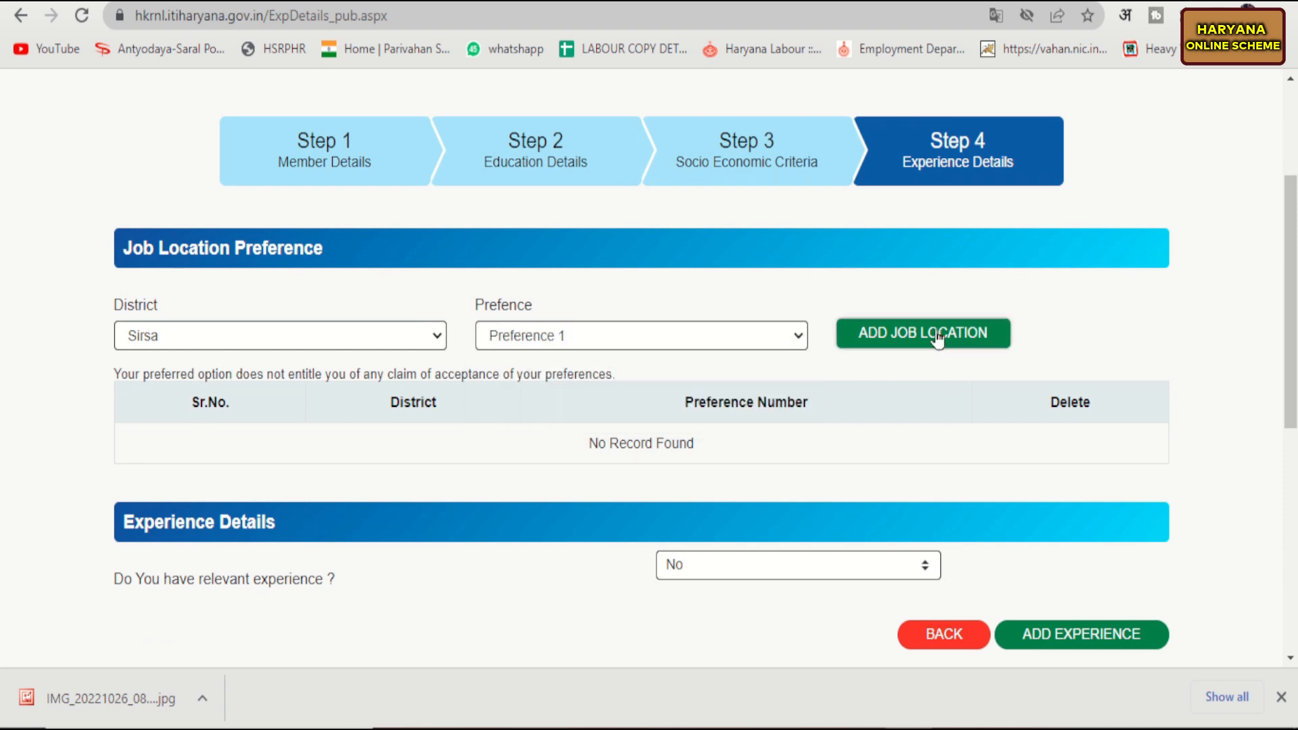
pyautogui.click(936, 337)
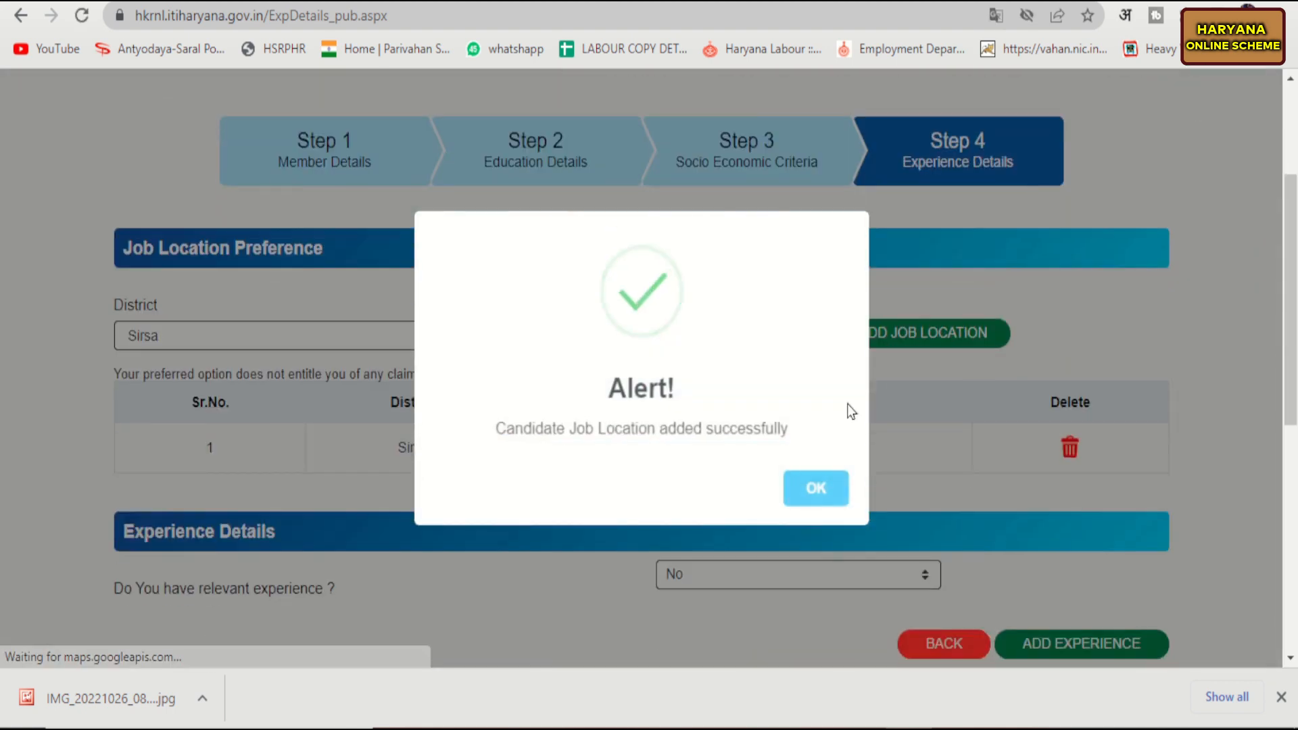
pyautogui.click(821, 489)
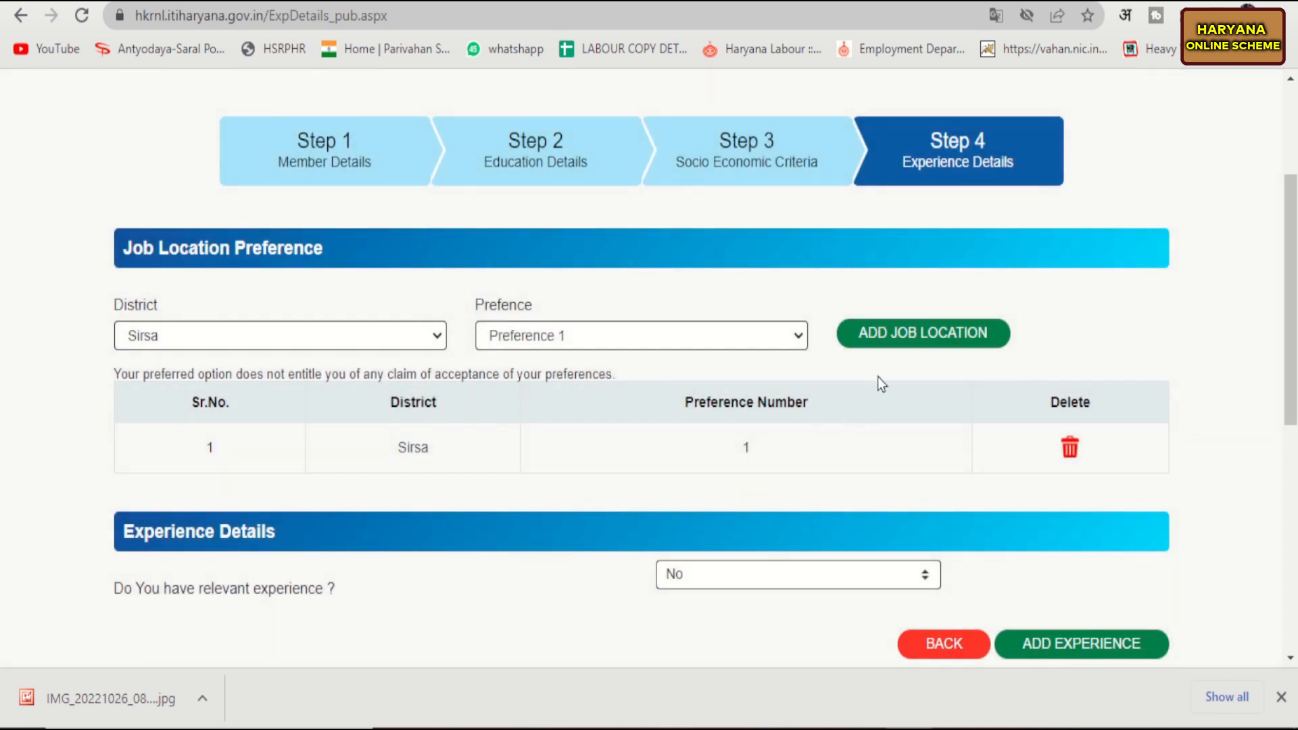
# Answer 'No' to 'Do You have relevant experience?' and scroll down to the declaration.
pyautogui.scroll(-3, 666, 379)
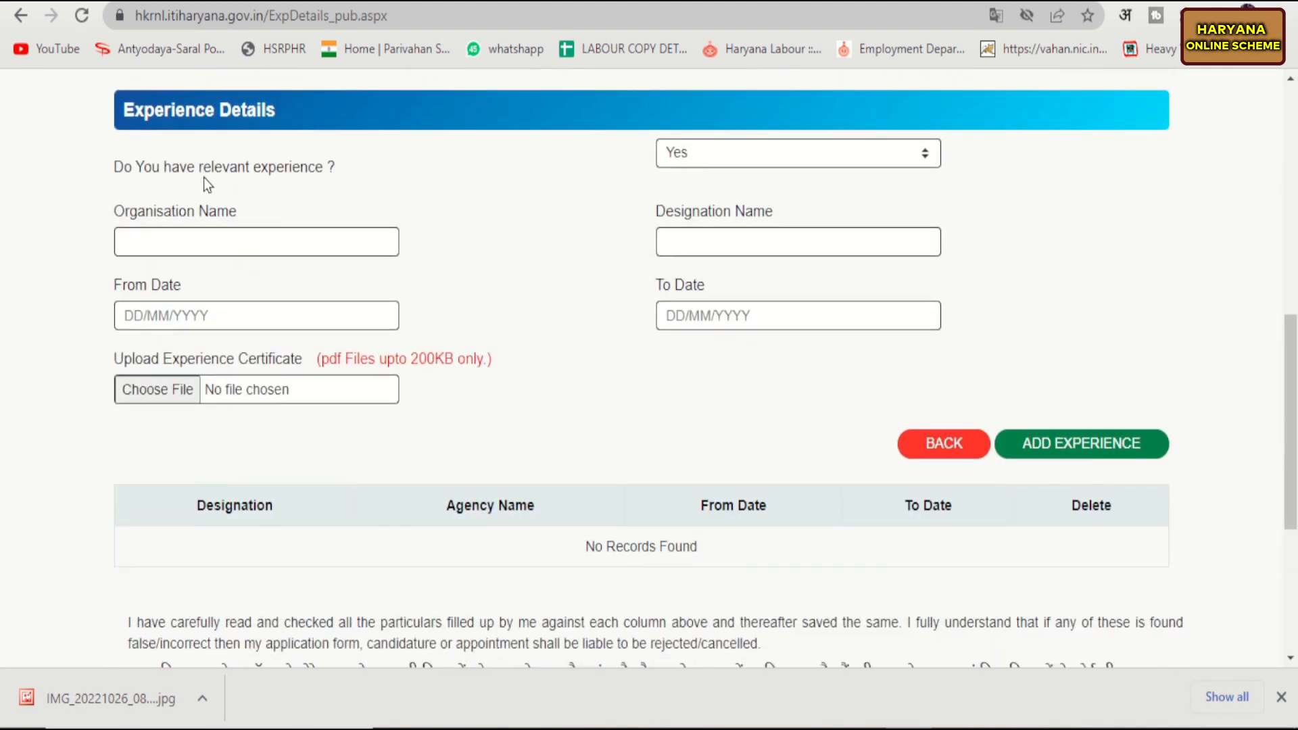
pyautogui.moveTo(221, 169); pyautogui.dragTo(777, 156)
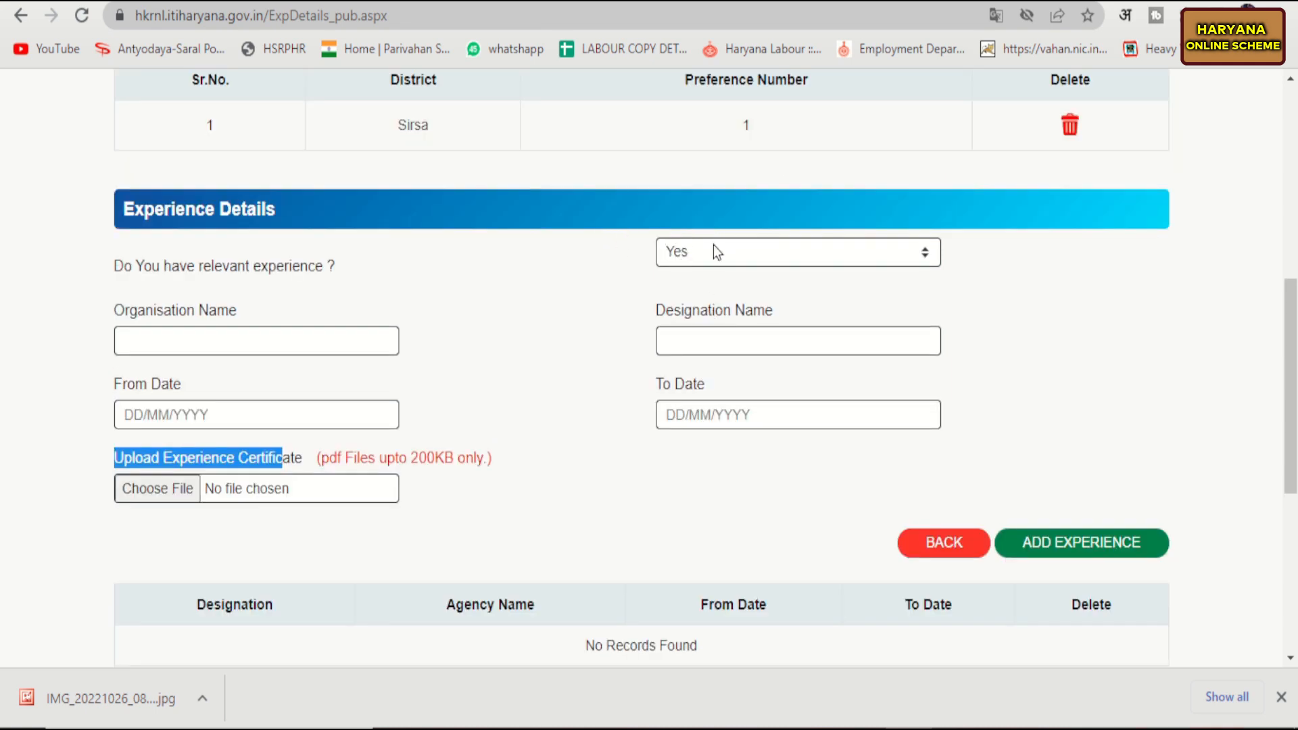
pyautogui.click(713, 251)
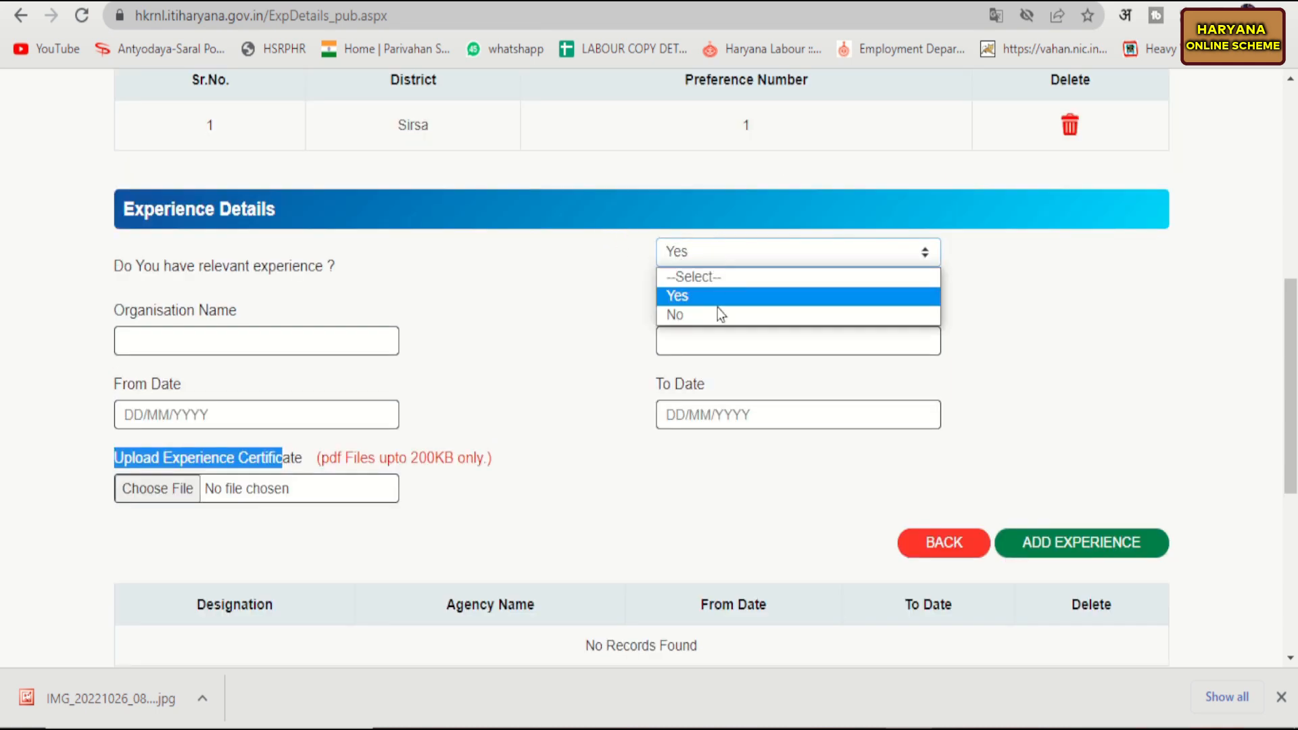
pyautogui.click(700, 314)
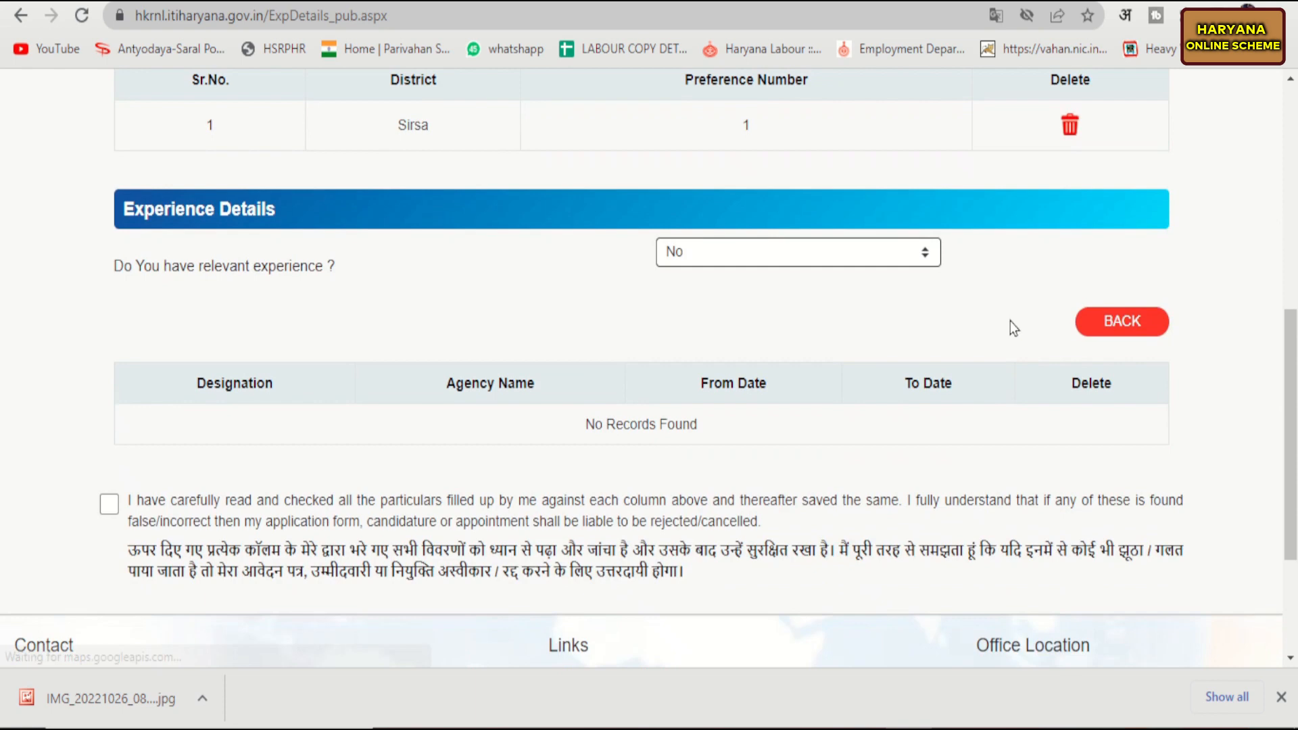
pyautogui.scroll(-3, 1010, 321)
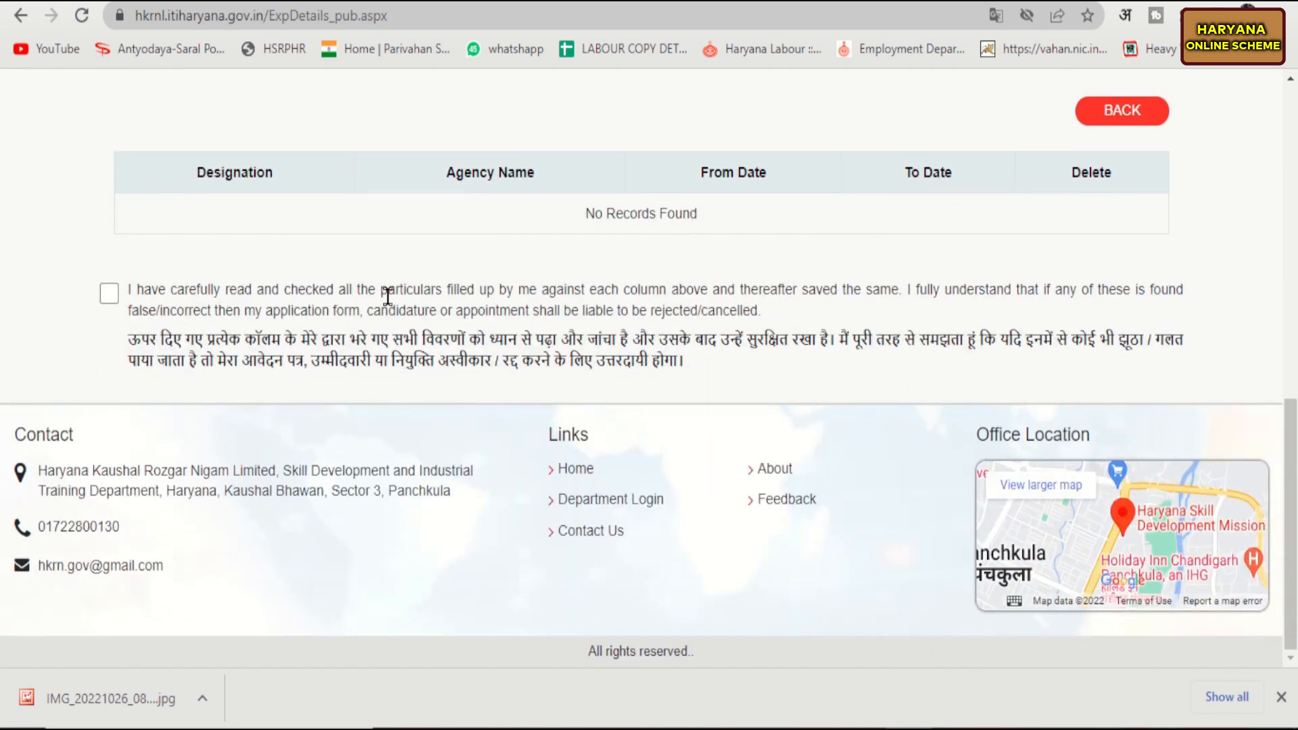
# Accept the declaration, final-submit the application, dismiss the payment alert and proceed to Make Payment.
pyautogui.click(109, 294)
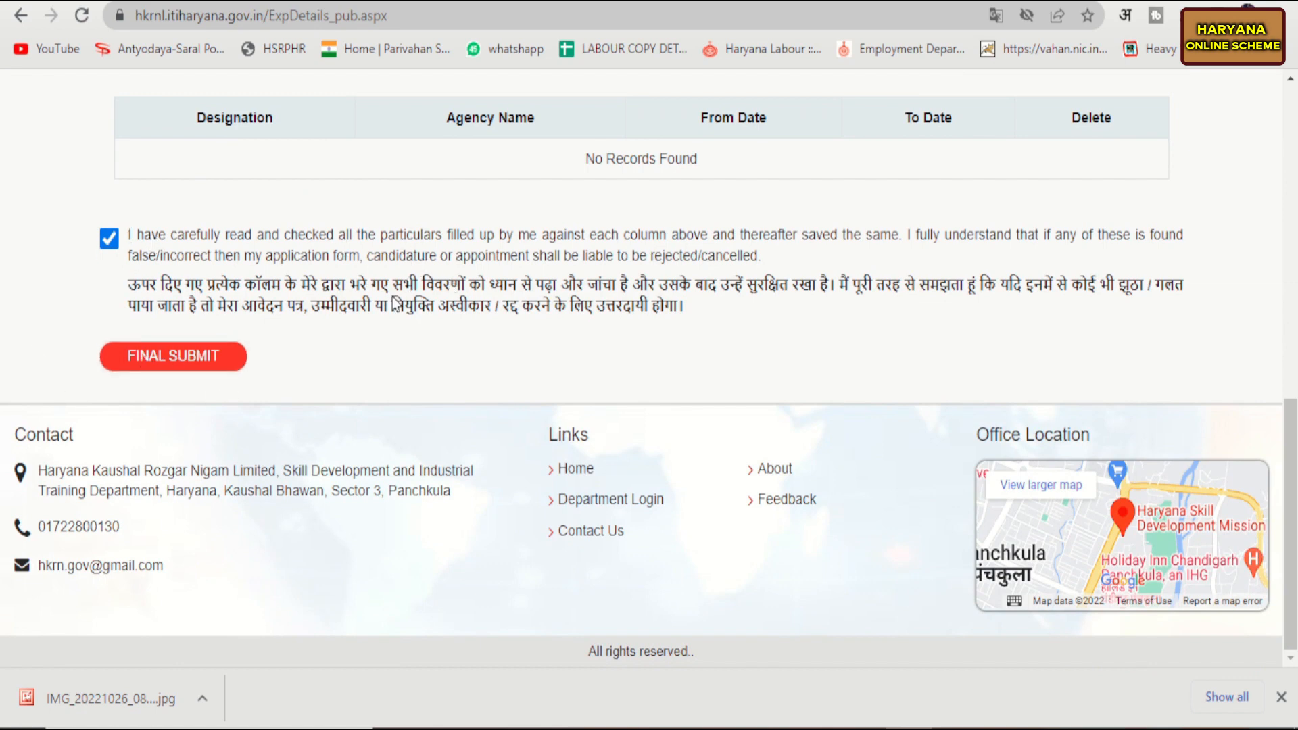
pyautogui.click(150, 372)
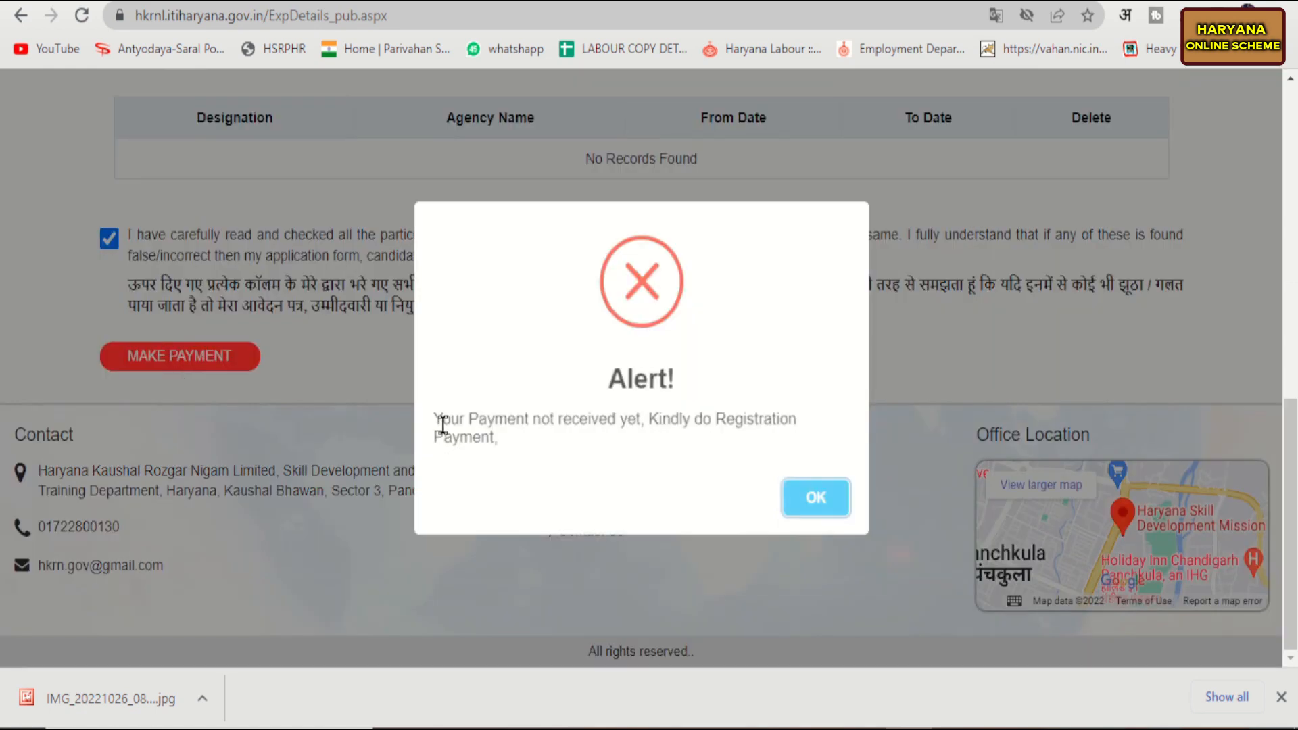
pyautogui.moveTo(447, 420); pyautogui.dragTo(761, 420)
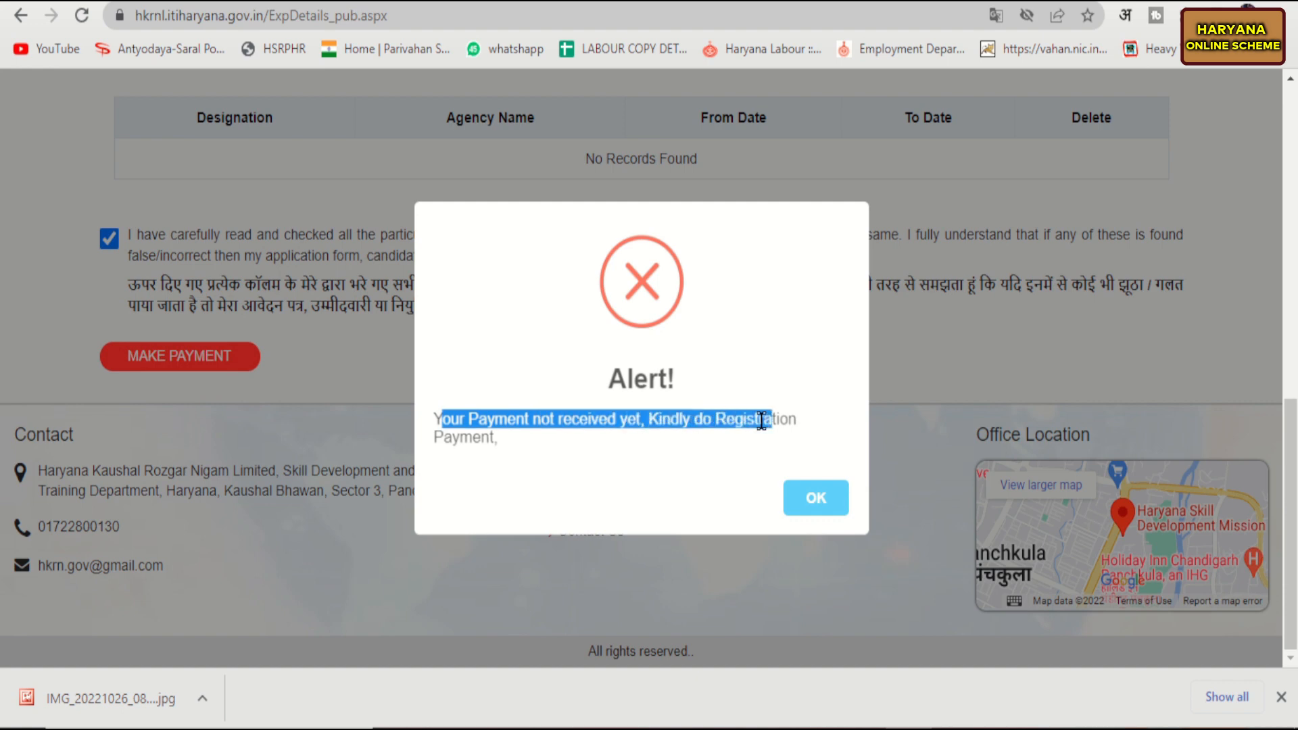
pyautogui.click(816, 499)
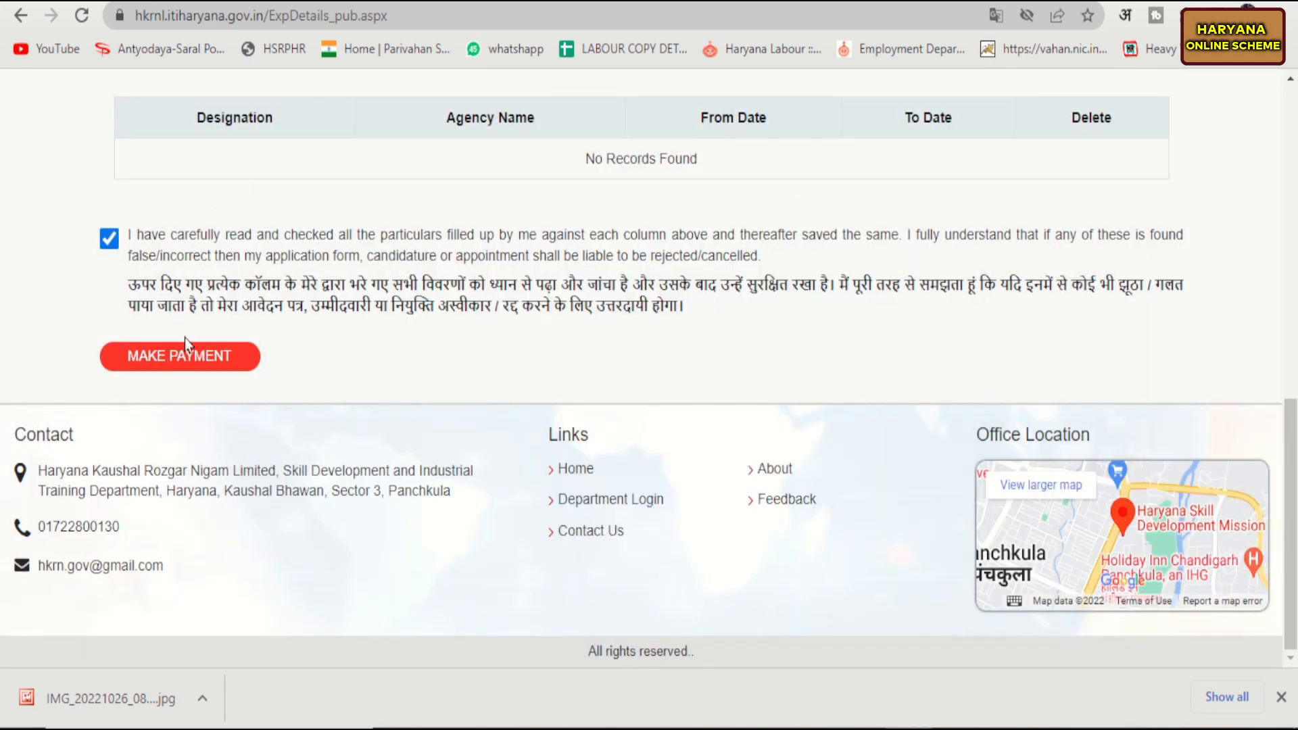
pyautogui.click(196, 369)
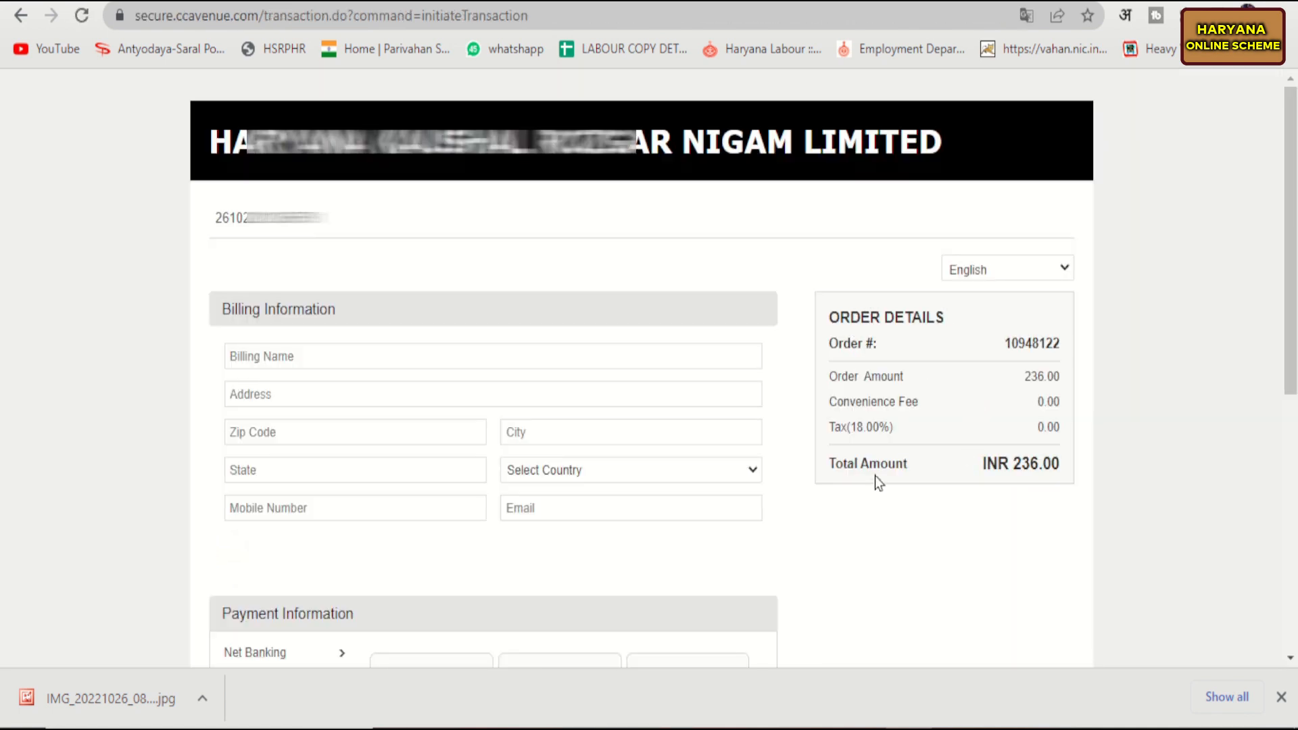
# Highlight the order details to show the INR 236.00 total.
pyautogui.moveTo(956, 472); pyautogui.dragTo(1077, 469)
pyautogui.click(1001, 464)
pyautogui.click(1070, 464)
pyautogui.keyDown('shift'); pyautogui.click(1012, 464); pyautogui.keyUp('shift')
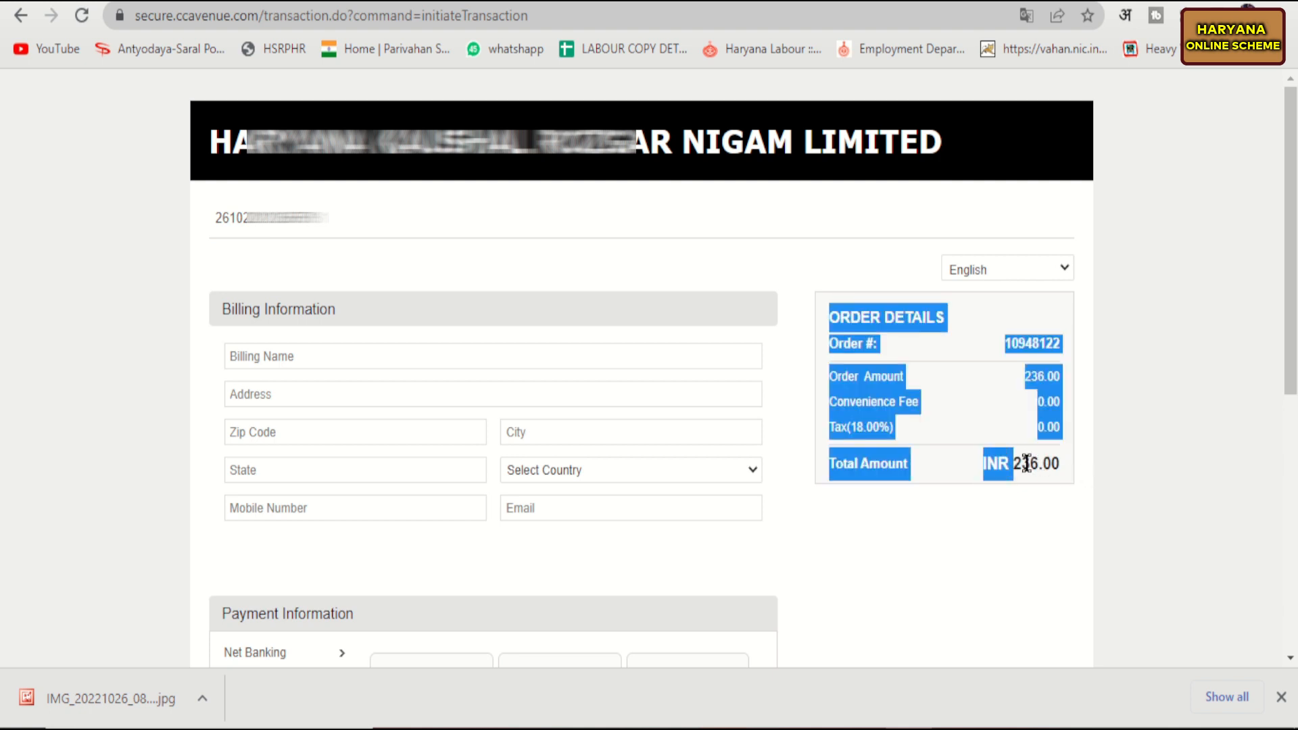
# Pick PhonePe as the UPI app.
pyautogui.scroll(-6, 1014, 464)
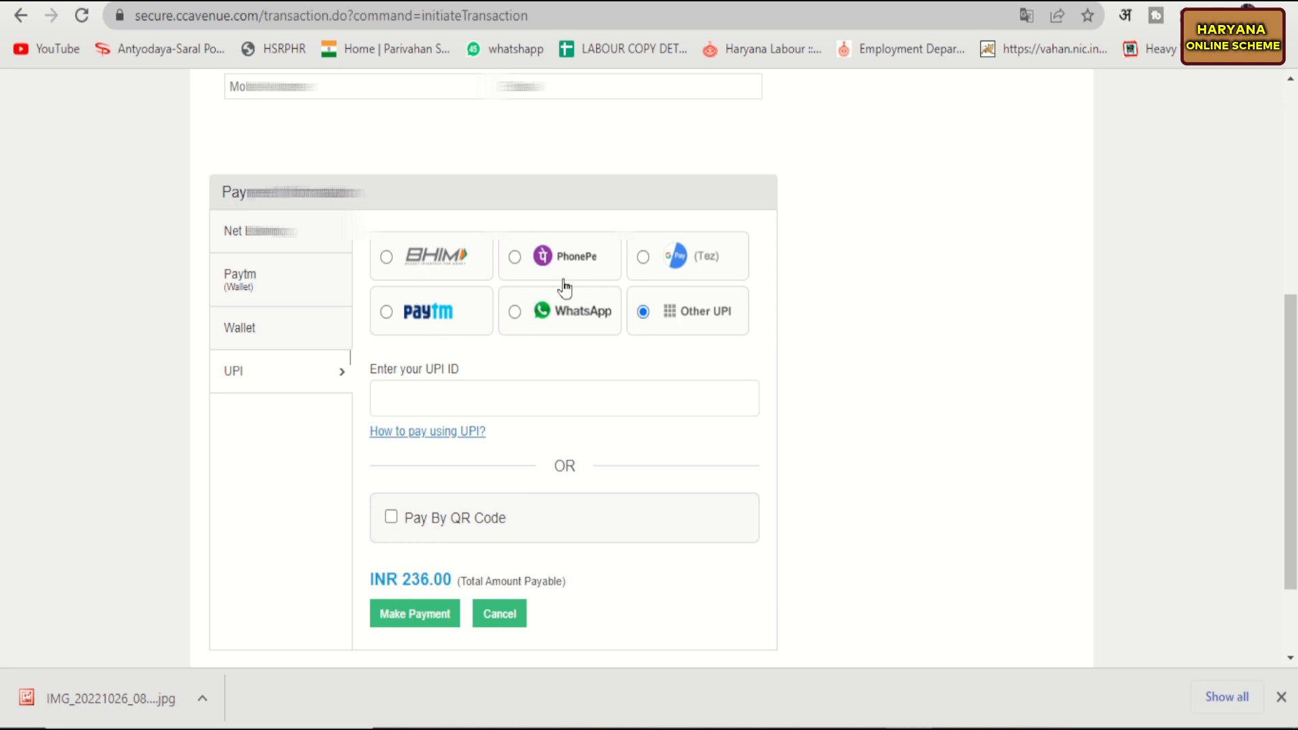
pyautogui.click(515, 257)
pyautogui.scroll(6, 281, 310)
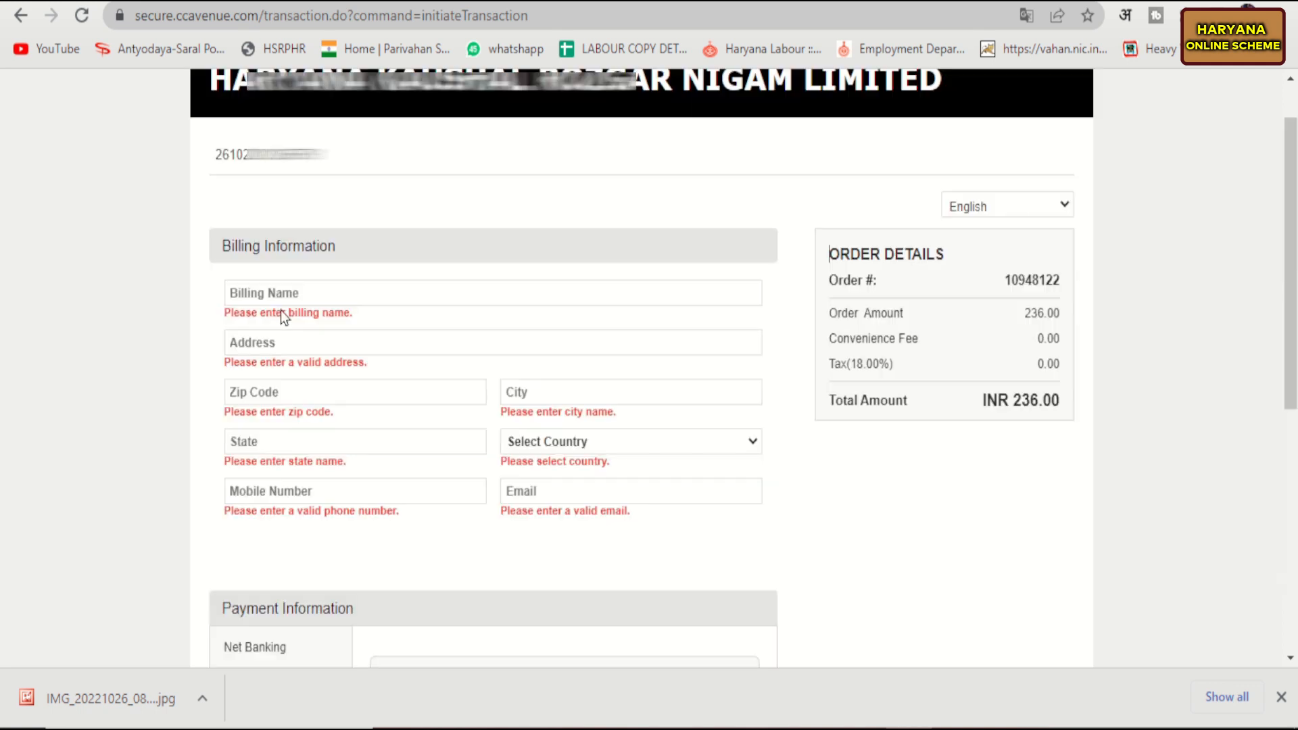
# Enter the applicant's full name as the billing name.
pyautogui.click(260, 298)
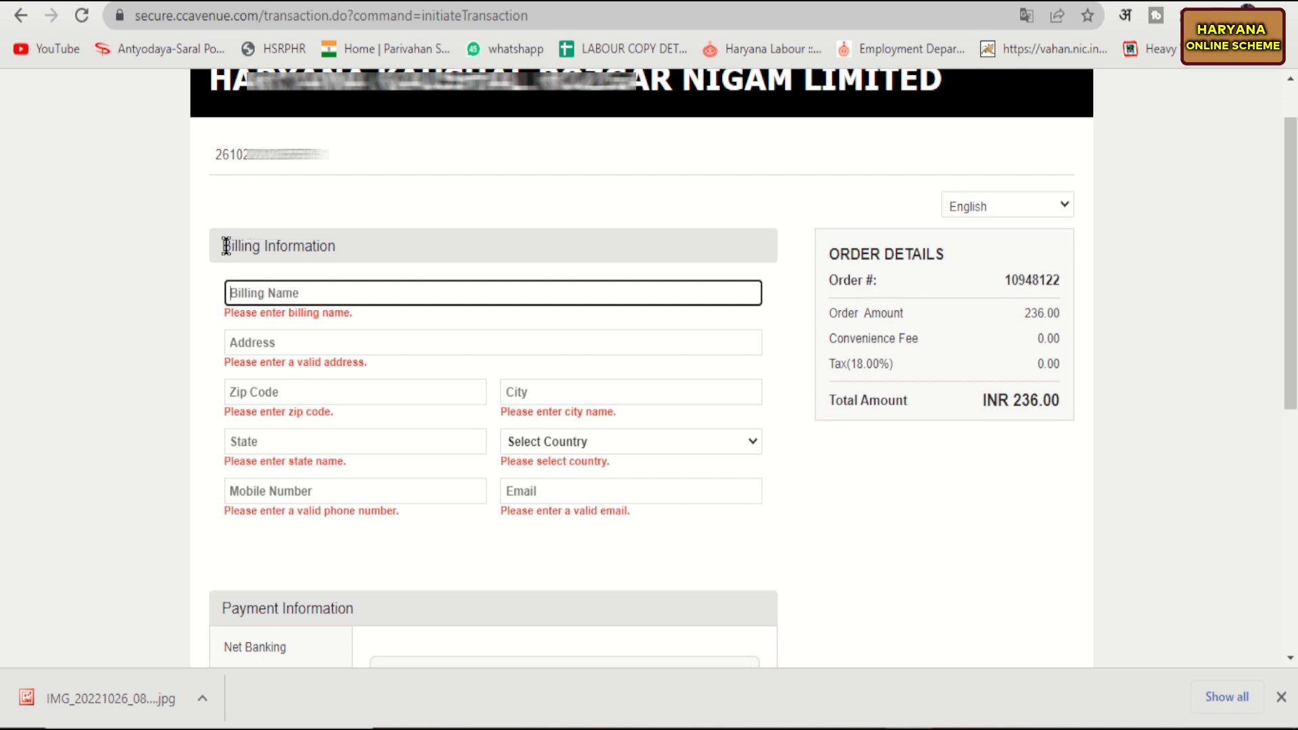
pyautogui.moveTo(223, 246); pyautogui.dragTo(315, 248)
pyautogui.click(322, 294)
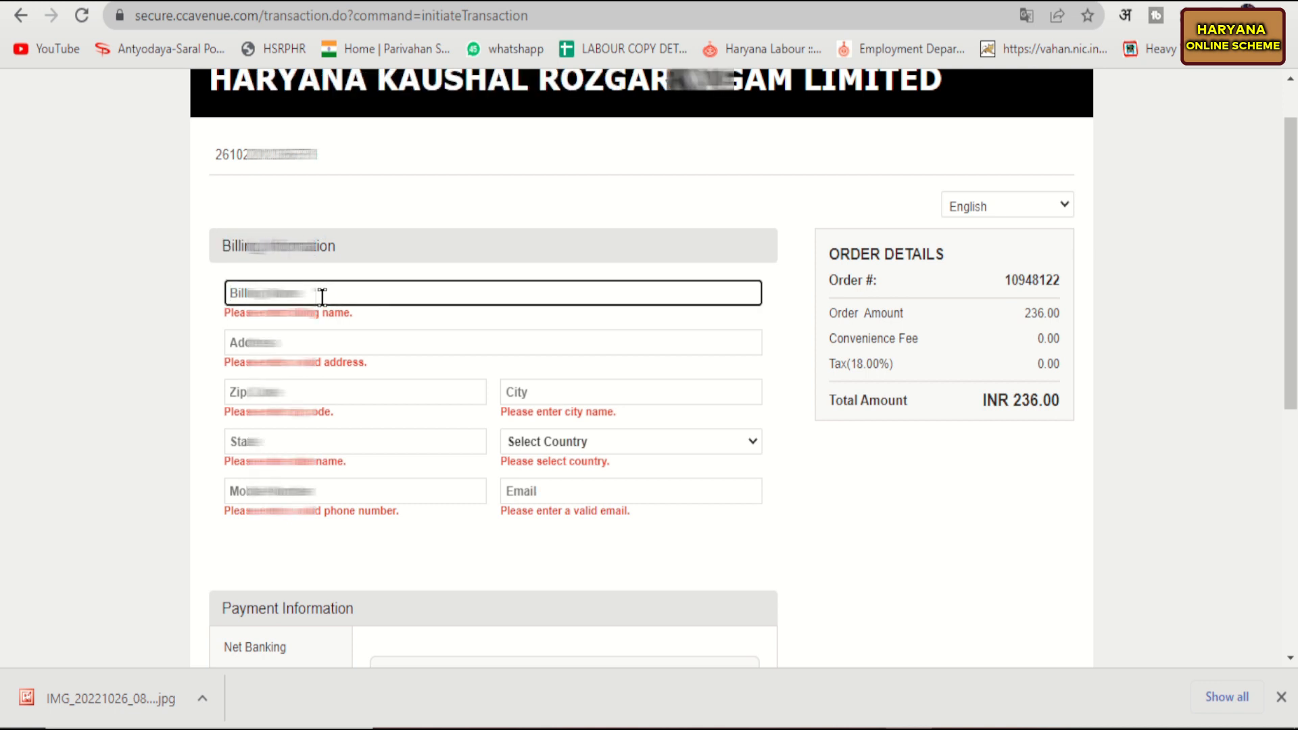
pyautogui.write('vijay')
pyautogui.press('BackSpace')
pyautogui.press('BackSpace')
pyautogui.press('BackSpace')
pyautogui.press('BackSpace')
pyautogui.press('BackSpace')
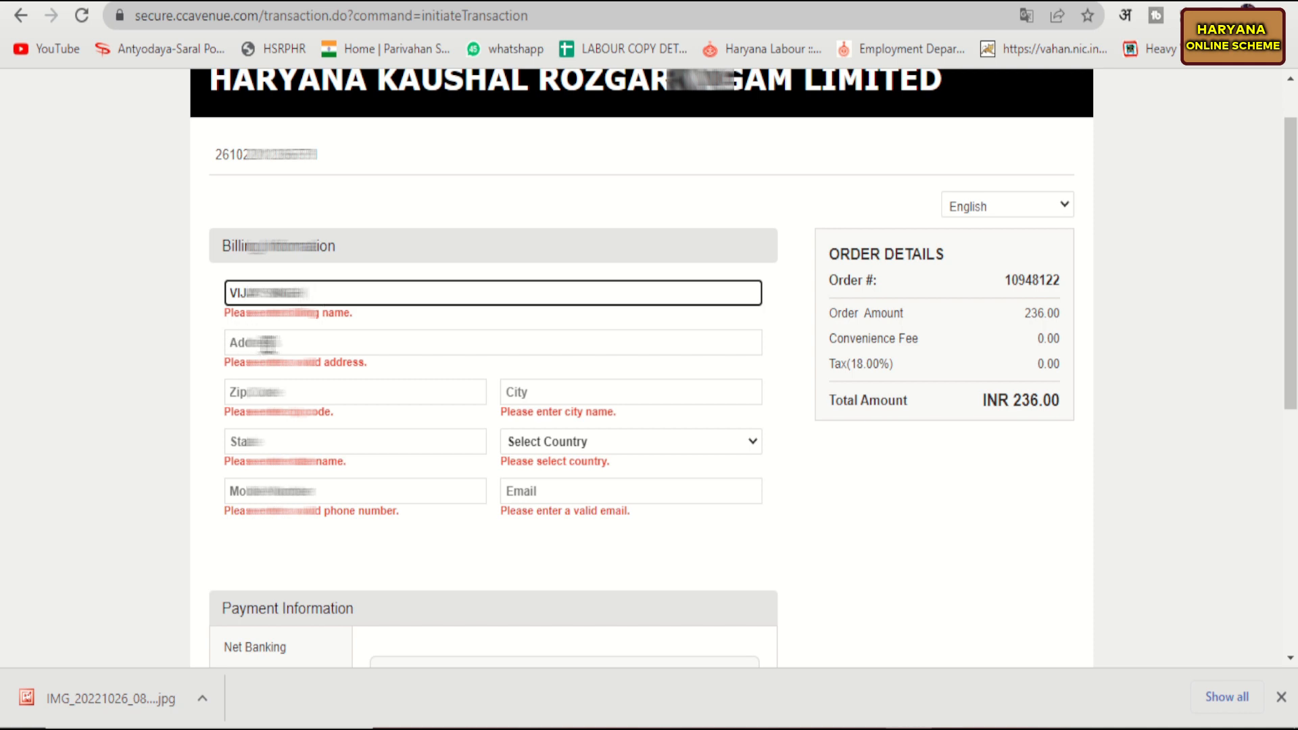
# Fill in the billing address and zip code so city, state and country auto-fill.
pyautogui.click(270, 345)
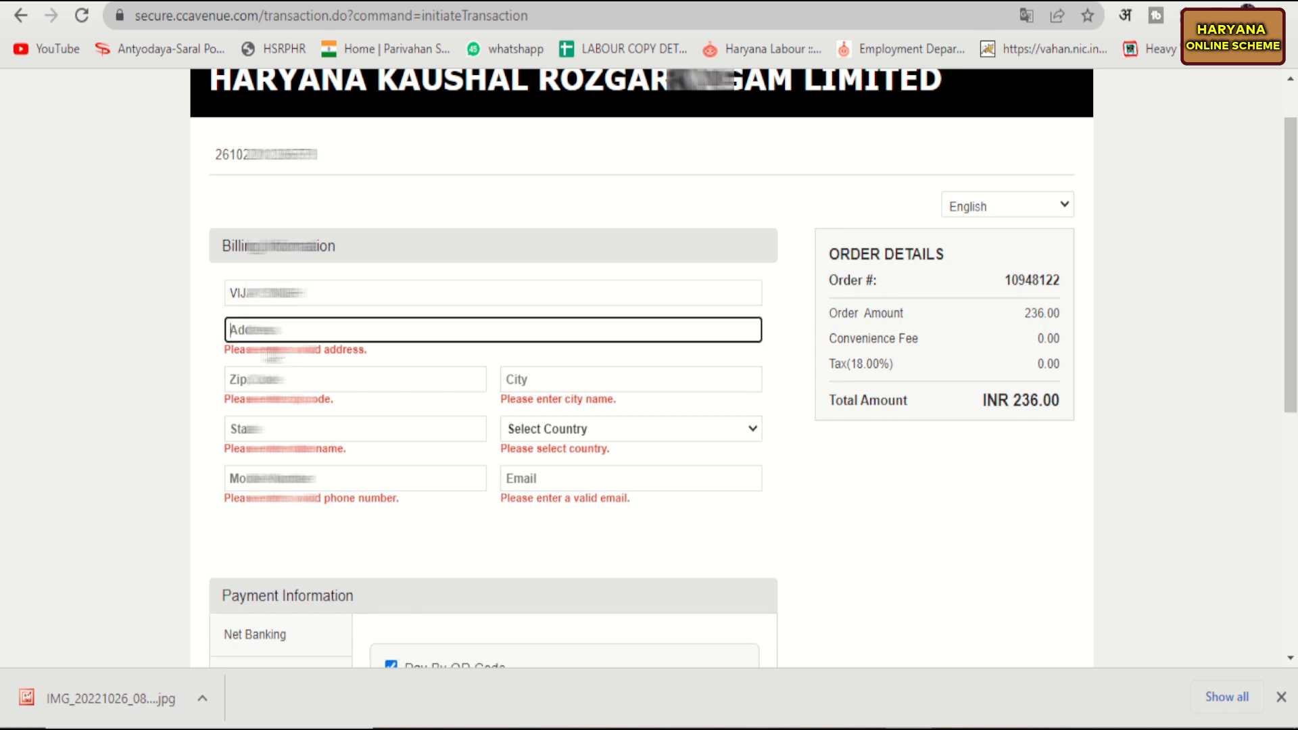
pyautogui.click(274, 380)
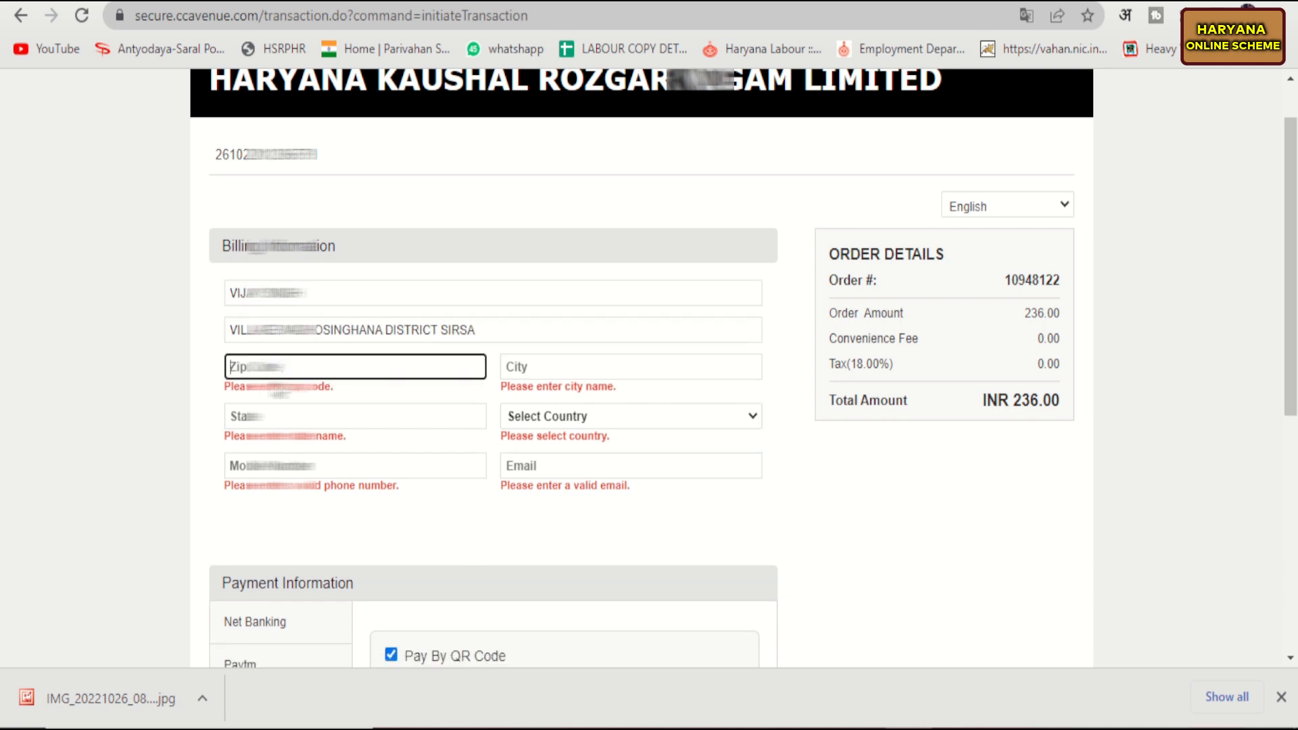
pyautogui.write('125055')
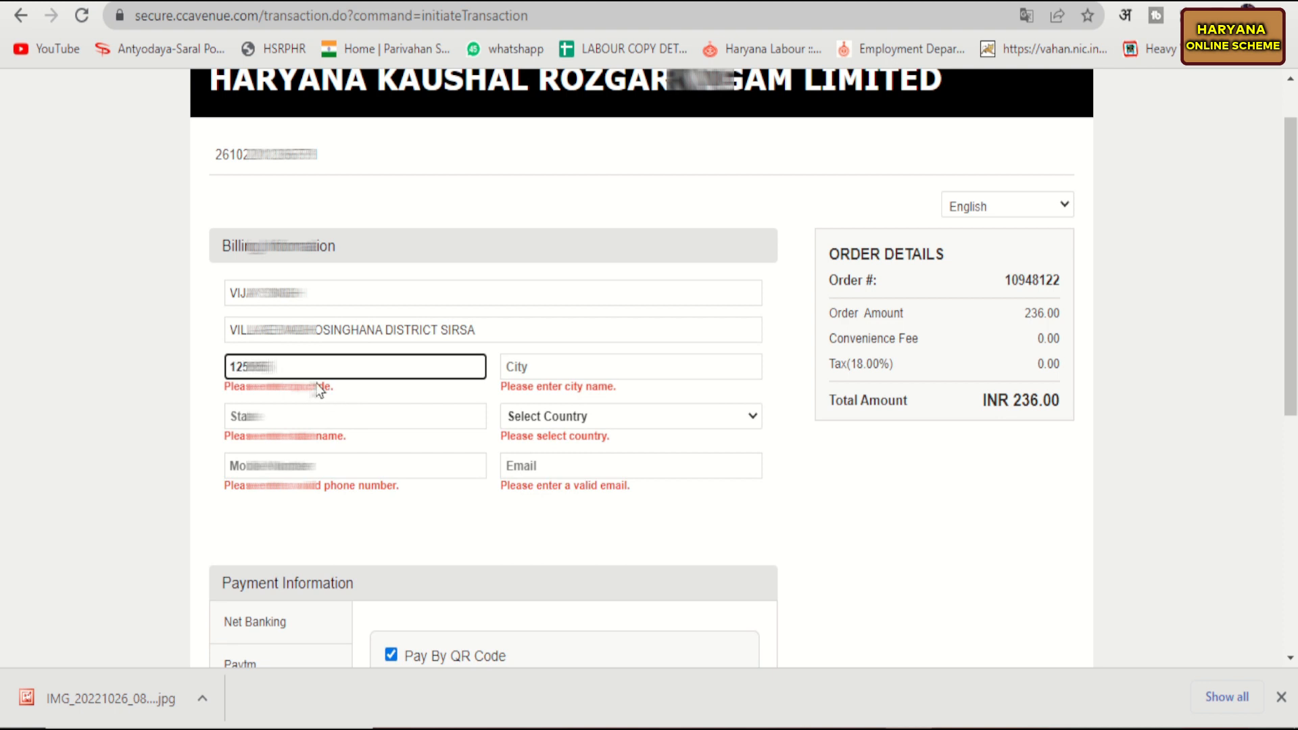
pyautogui.press('Tab')
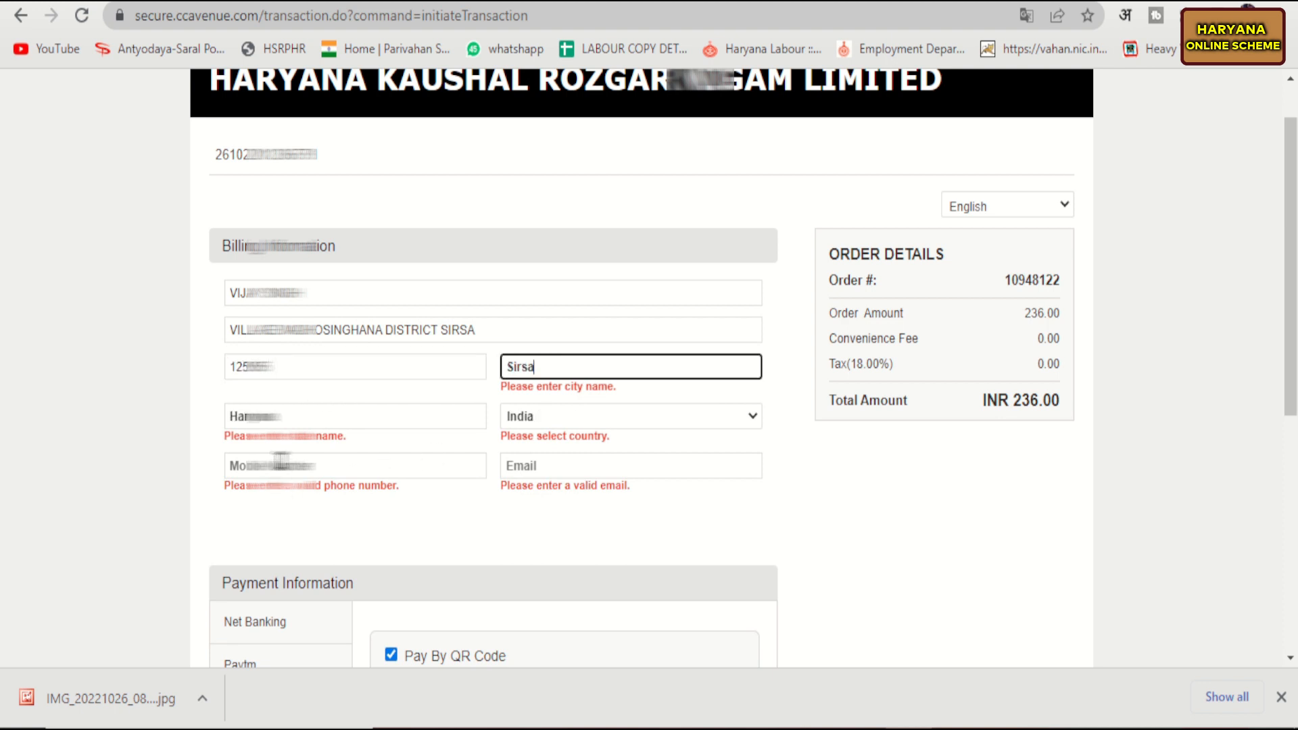
# Enter the applicant's mobile number and e-mail address.
pyautogui.click(281, 462)
pyautogui.write('996')
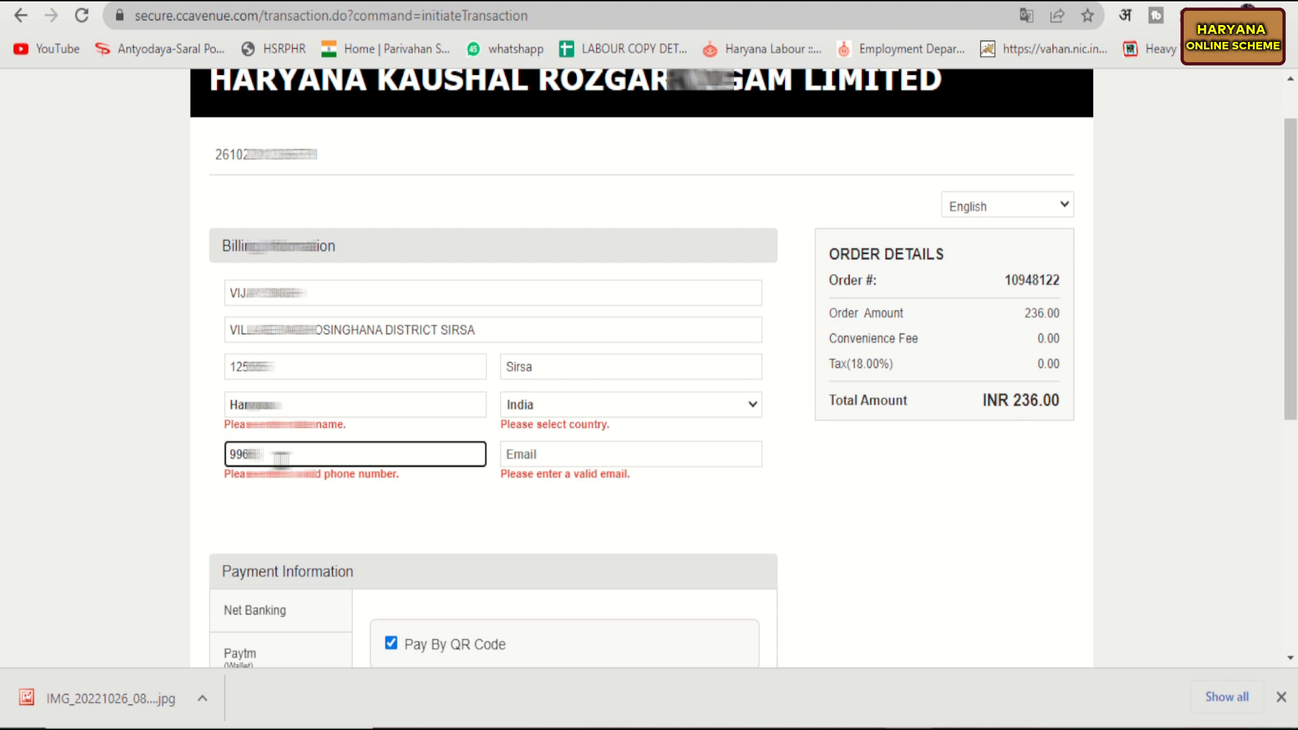
pyautogui.scroll(1, 282, 454)
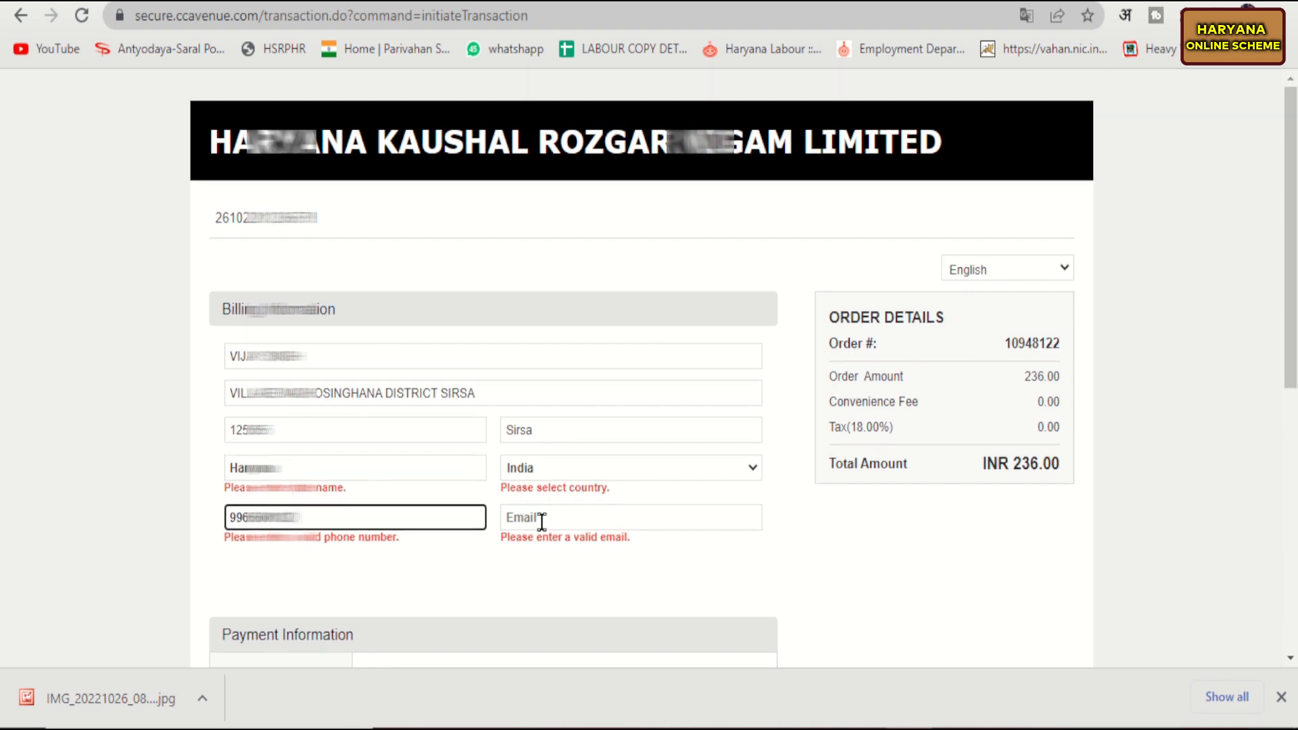
pyautogui.click(545, 518)
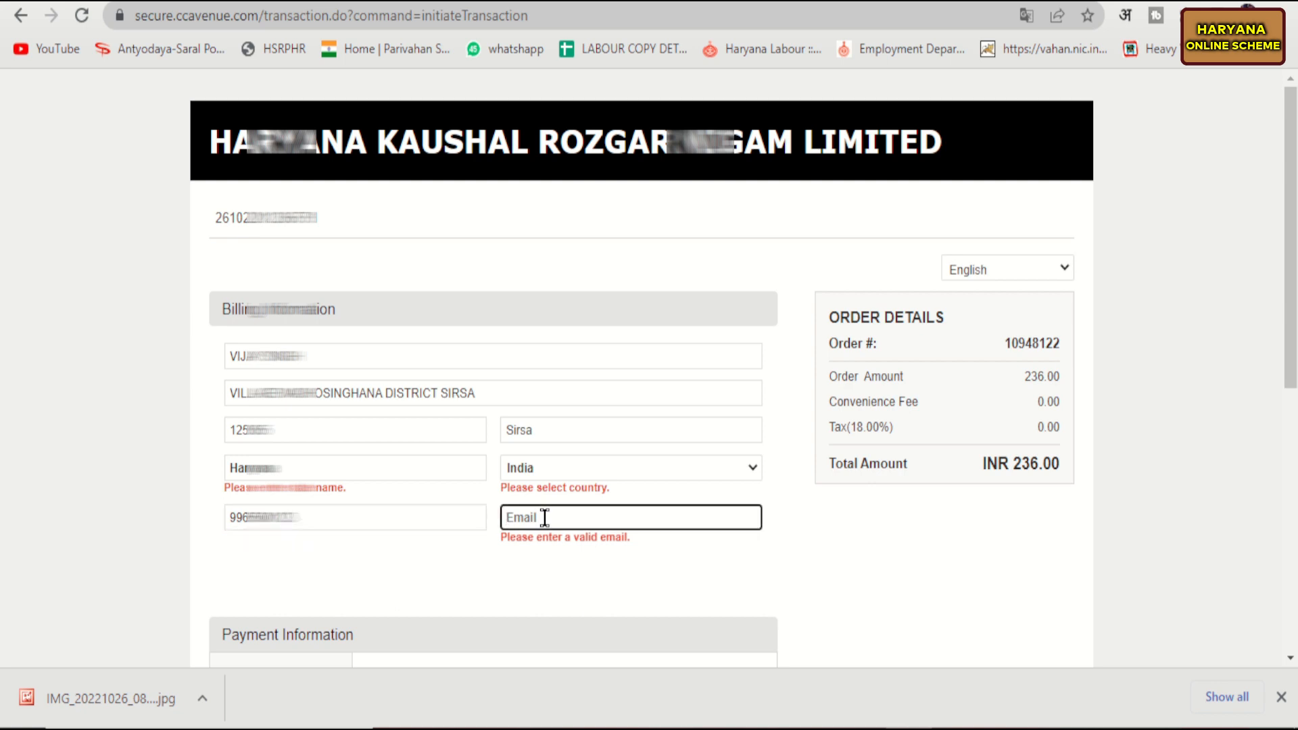
pyautogui.scroll(-6, 371, 339)
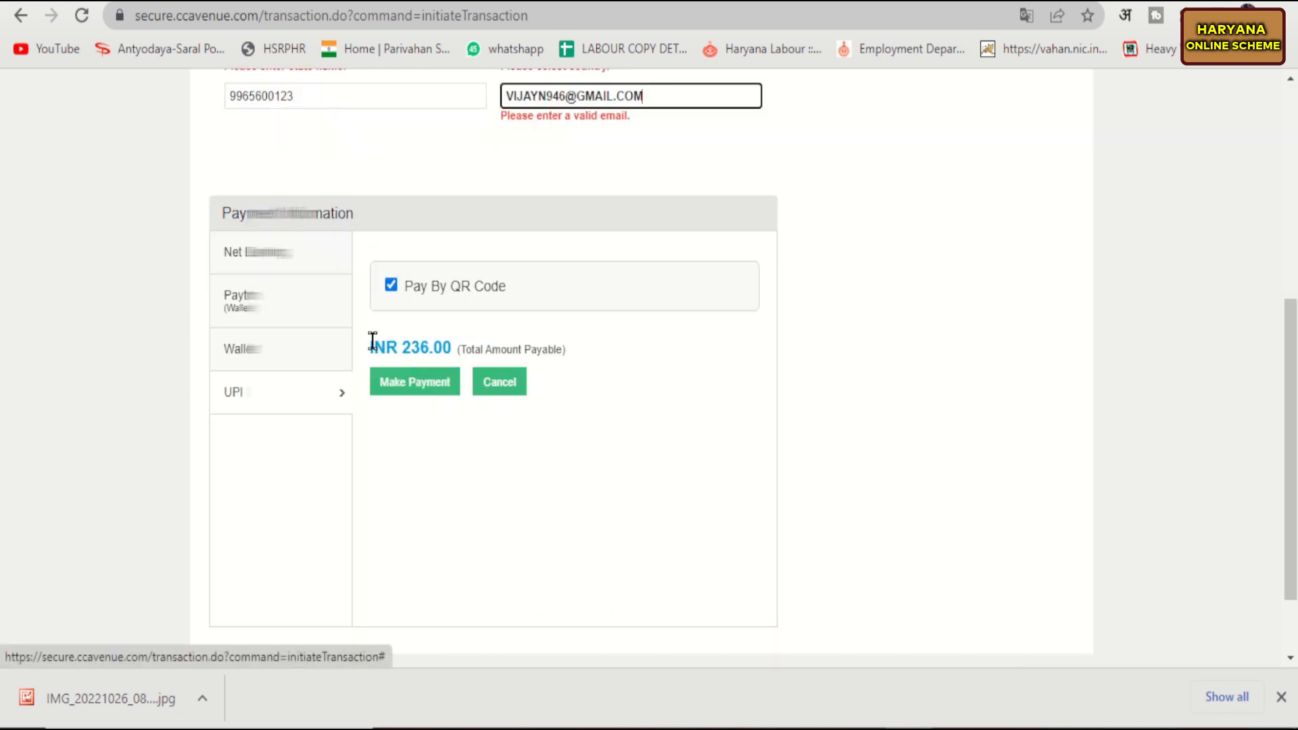
# Switch to UPI, choose Pay By QR Code and pay the INR 236.00 fee.
pyautogui.click(247, 252)
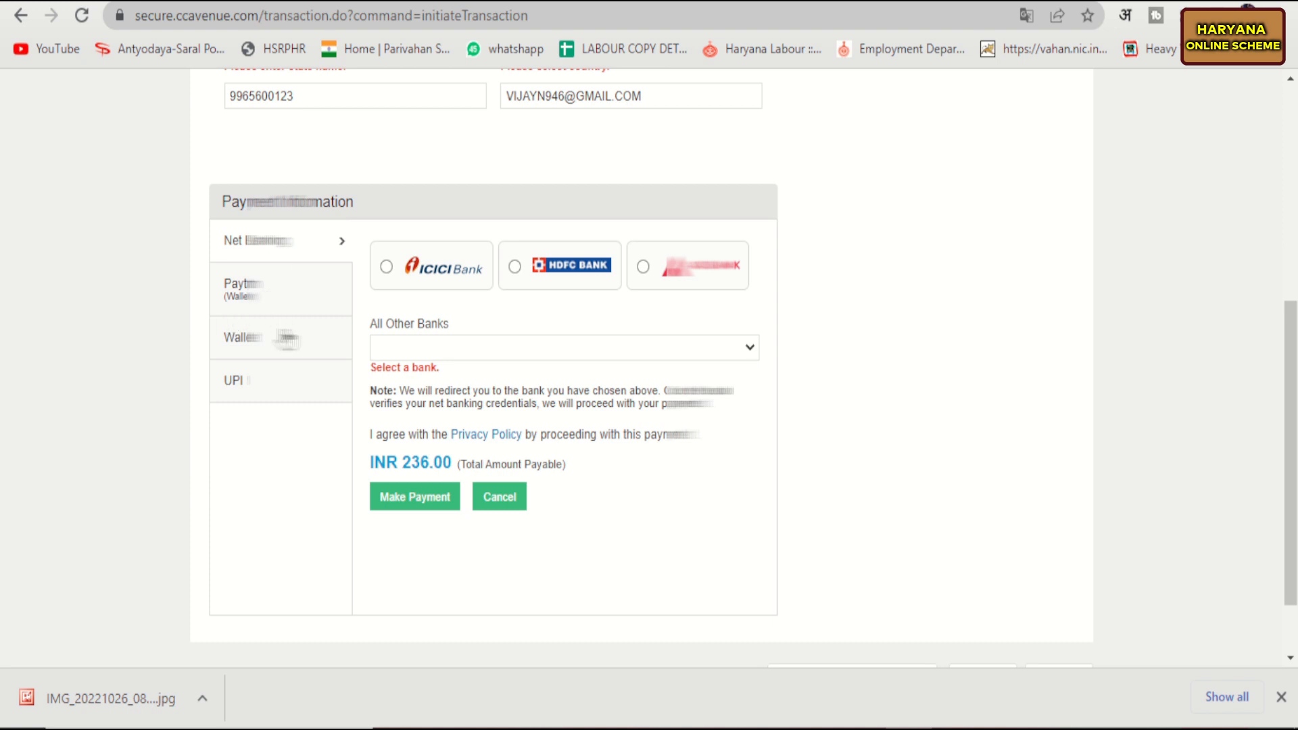
pyautogui.click(267, 392)
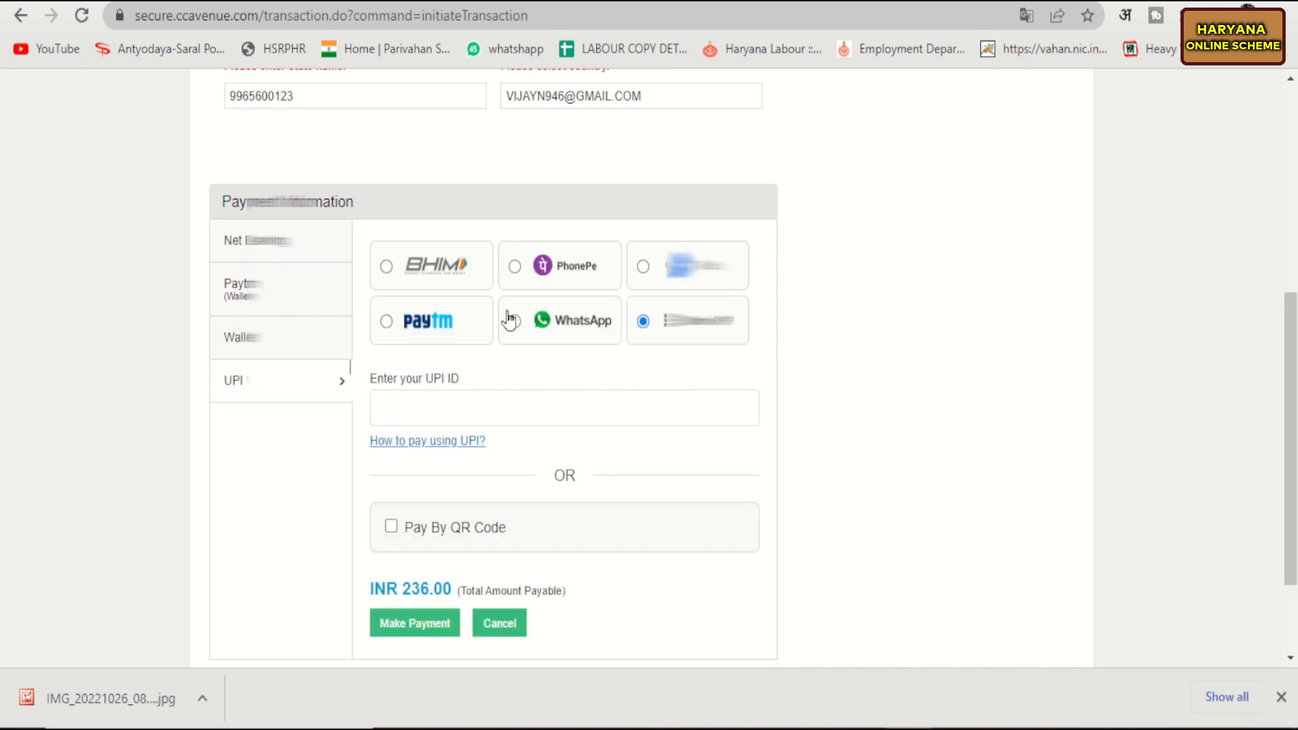
pyautogui.click(391, 527)
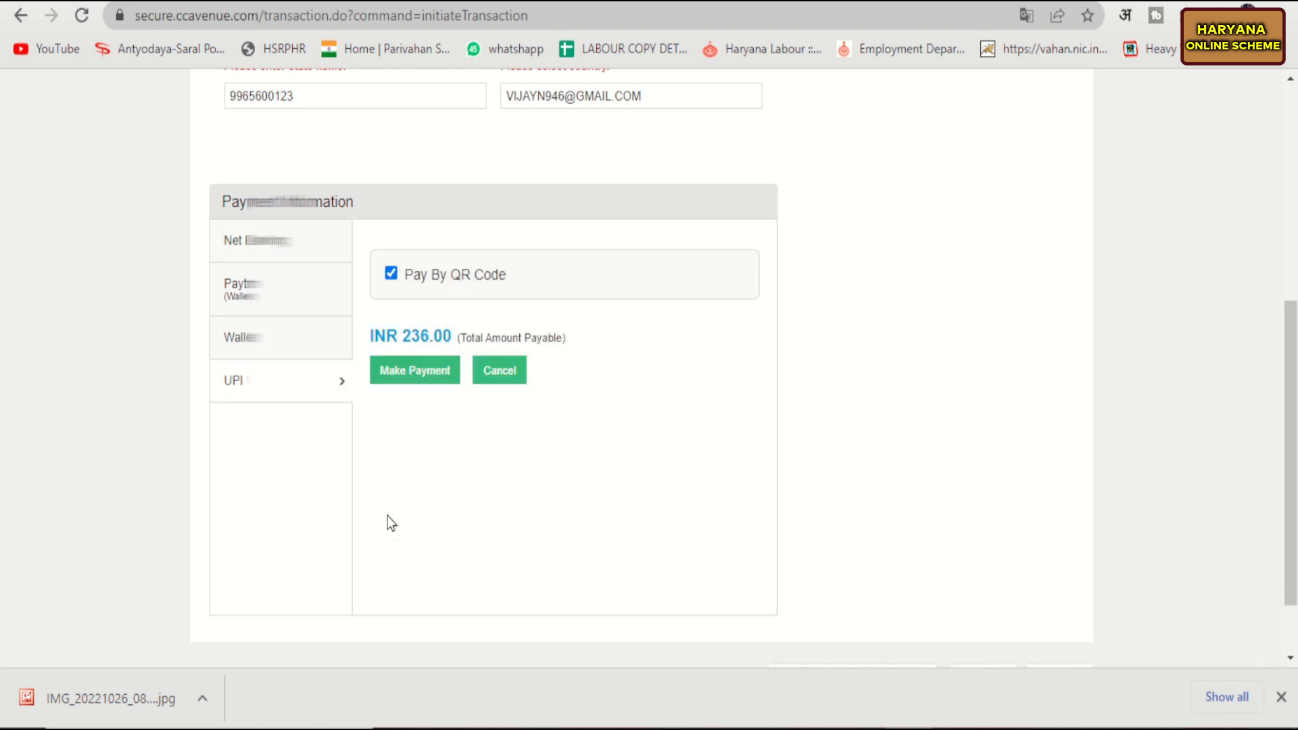
pyautogui.click(415, 372)
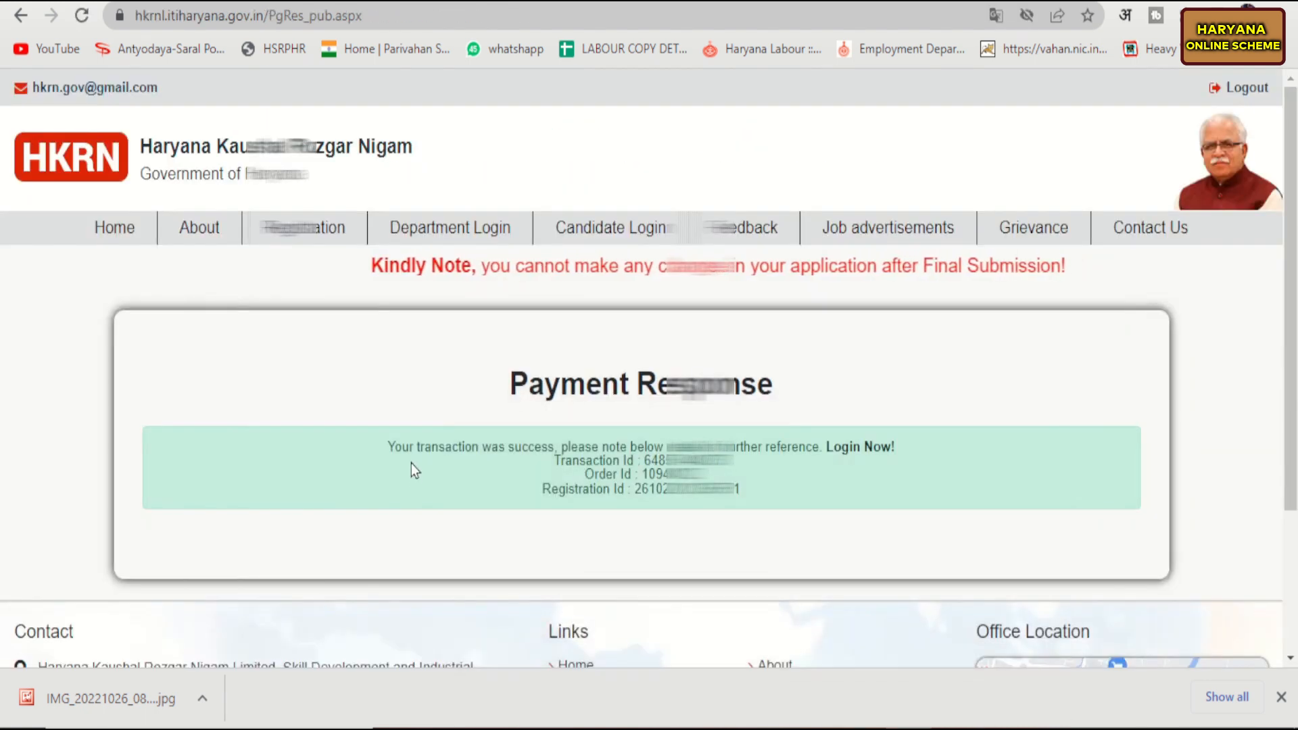
# Highlight the transaction success message and the Registration Id on the Payment Response page.
pyautogui.moveTo(408, 449); pyautogui.dragTo(879, 447)
pyautogui.click(882, 468)
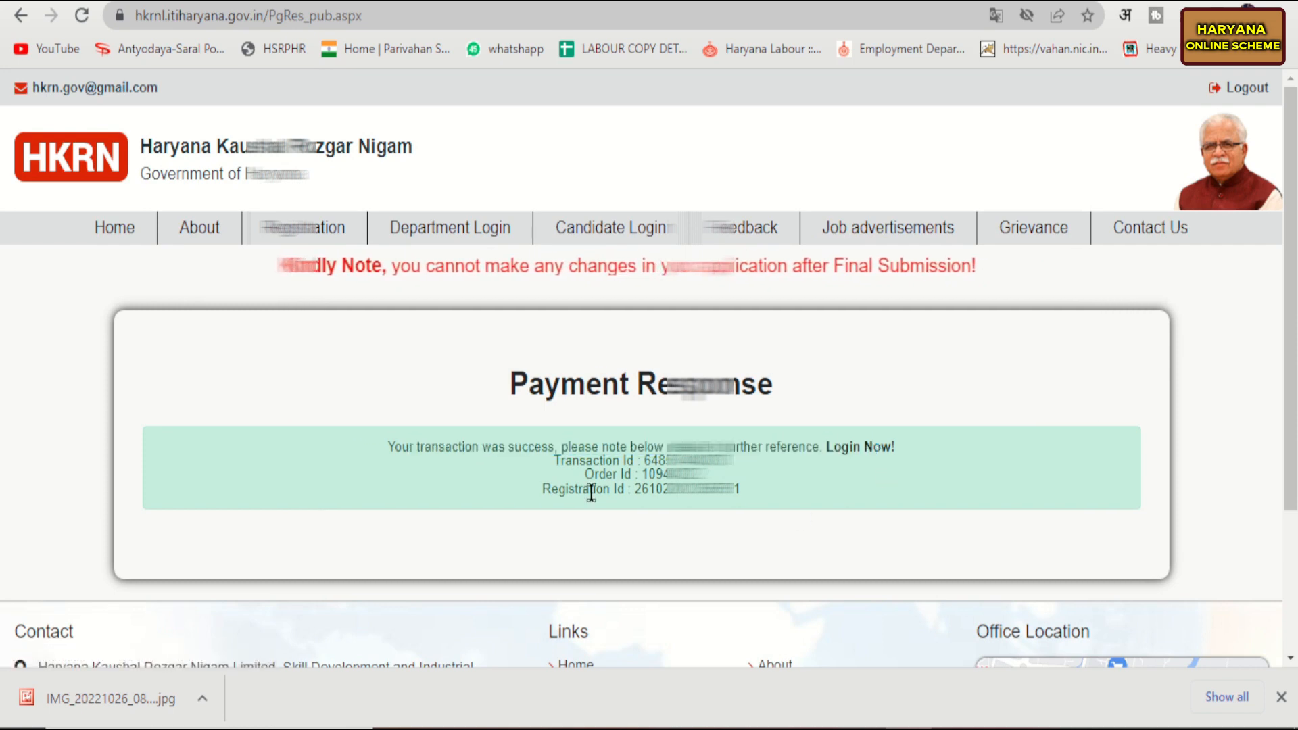
pyautogui.moveTo(635, 489); pyautogui.dragTo(750, 492)
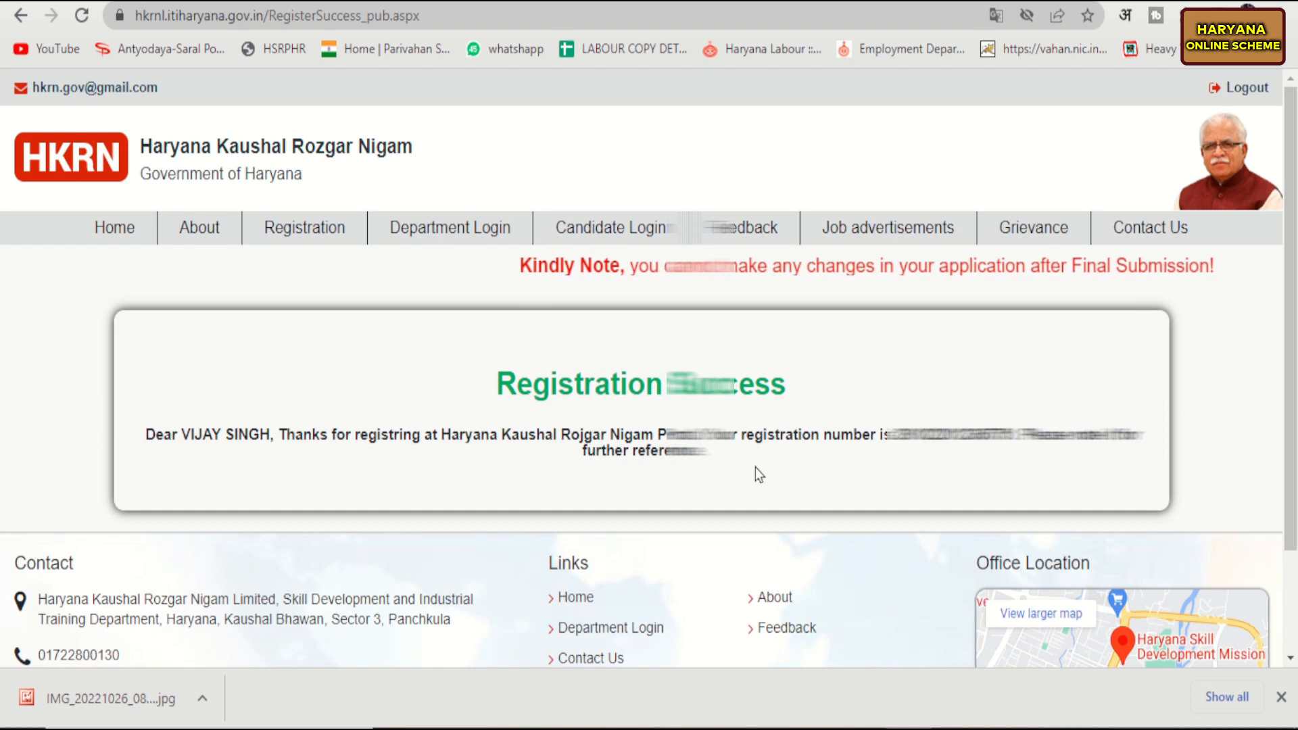
pyautogui.moveTo(517, 383); pyautogui.dragTo(802, 387)
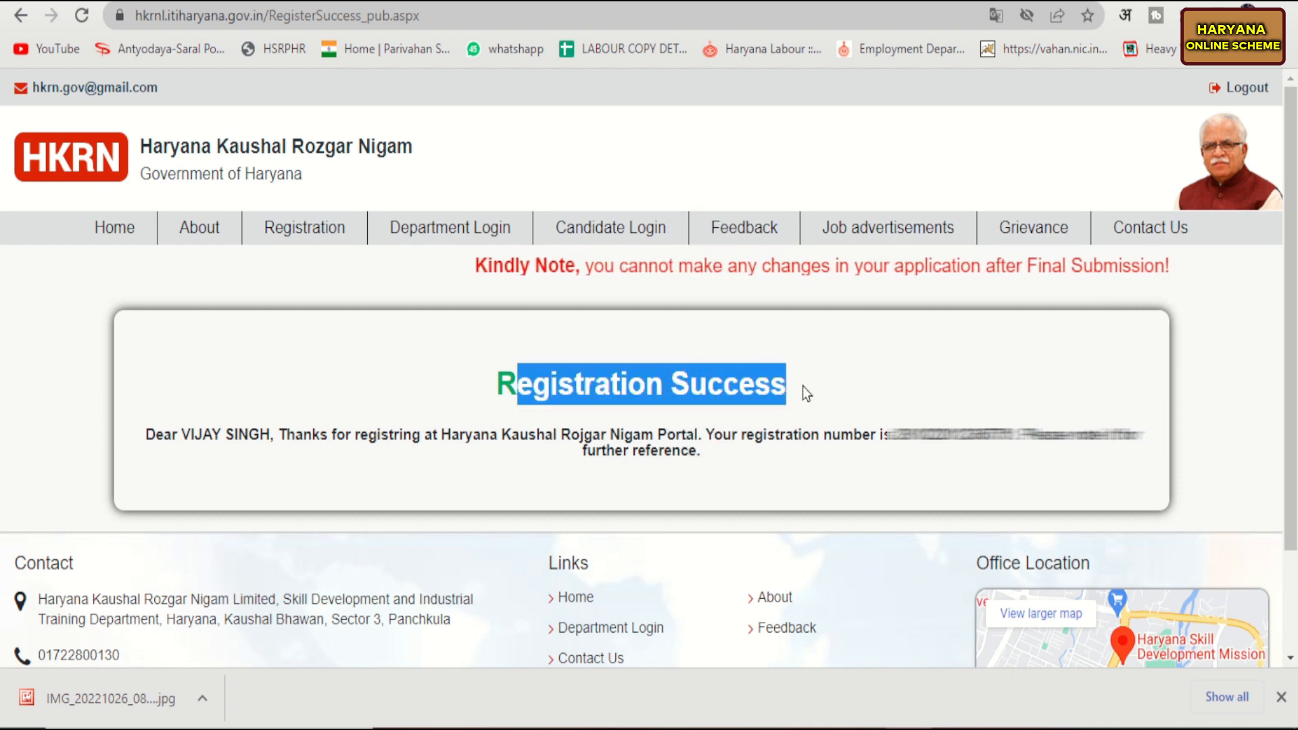
pyautogui.moveTo(156, 435); pyautogui.dragTo(1150, 436)
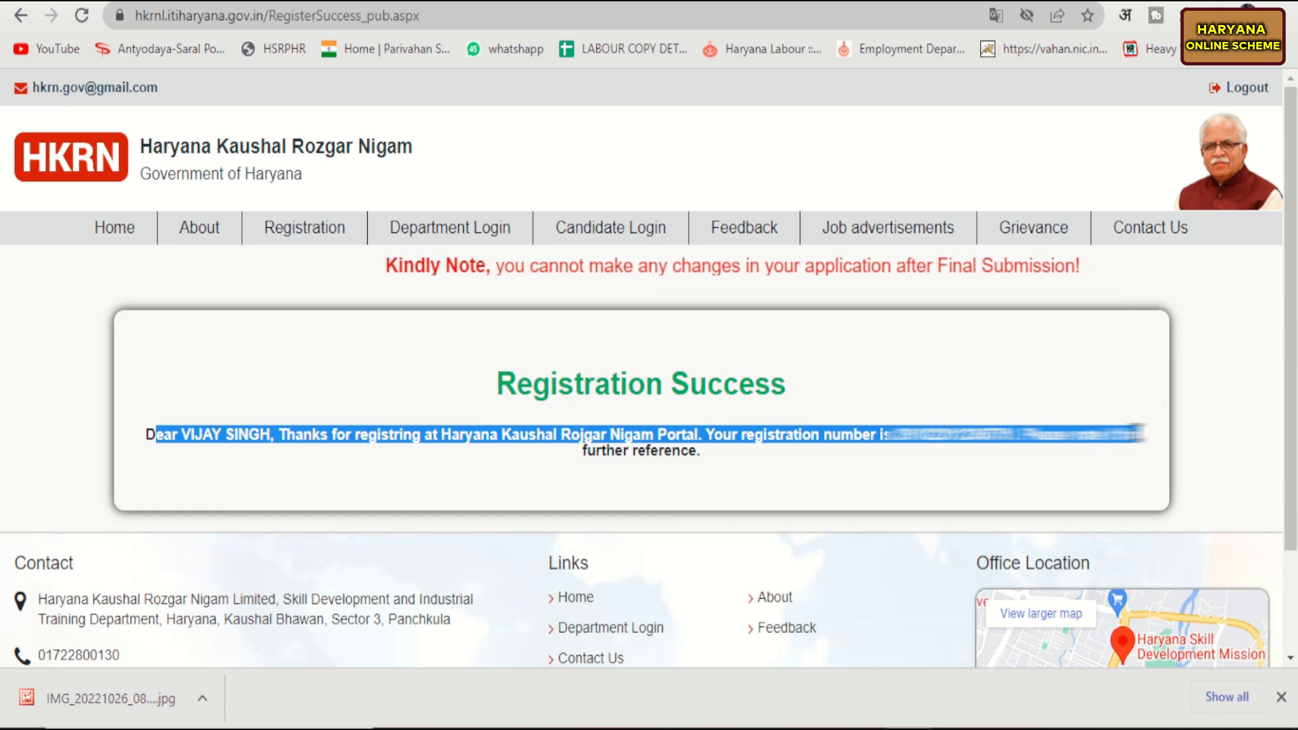